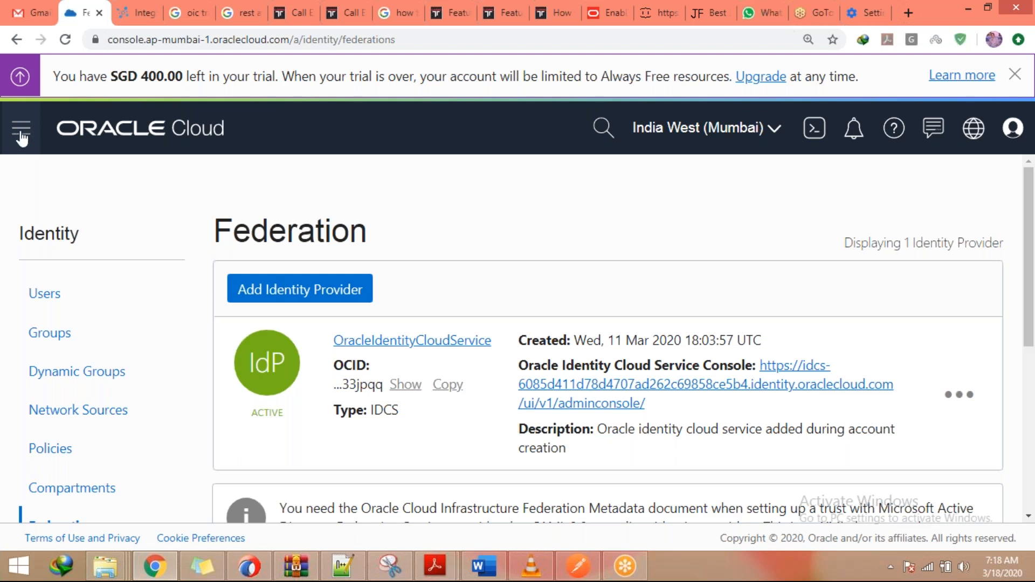
Open the Oracle Identity Cloud Service Console of the OracleIdentityCloudService provider listed under Federation.
left_click(22, 139)
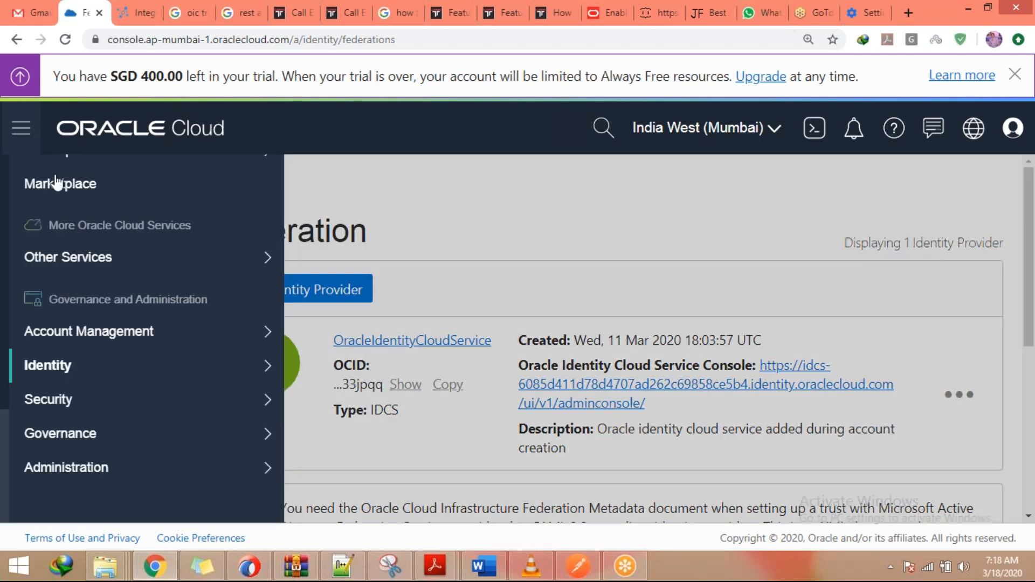
mouse_move(145, 331)
mouse_move(171, 370)
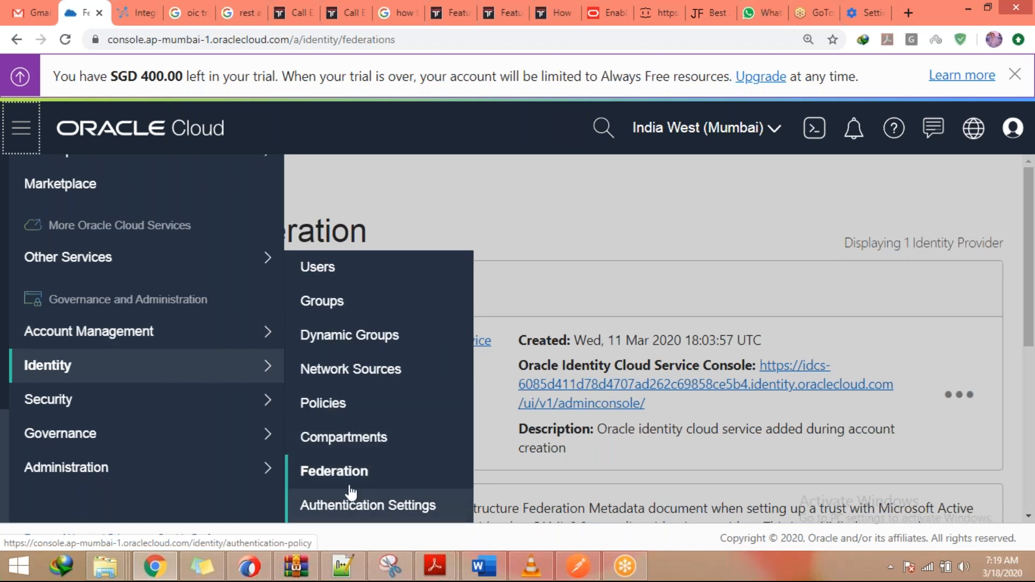
left_click(623, 199)
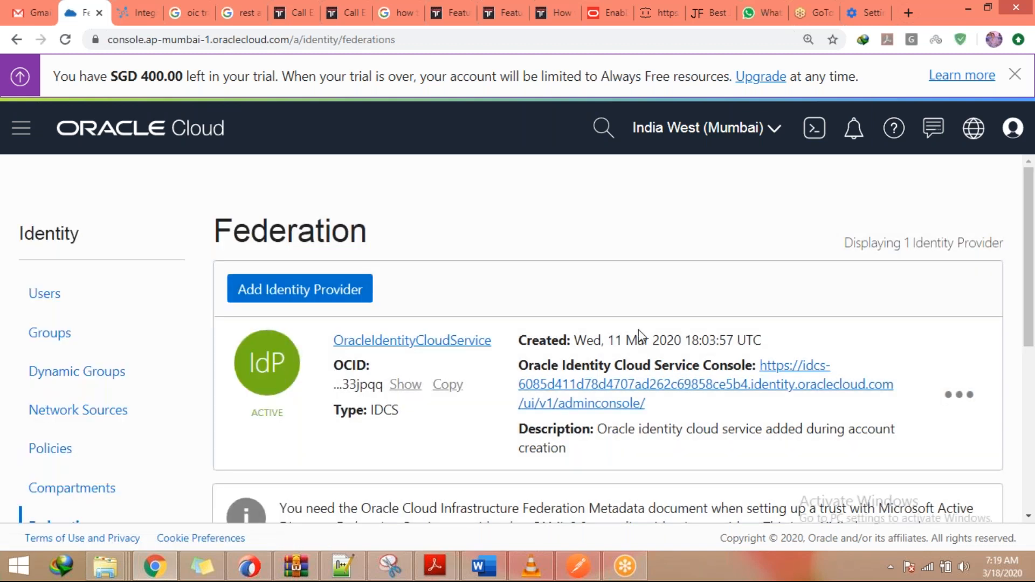
left_click(562, 390)
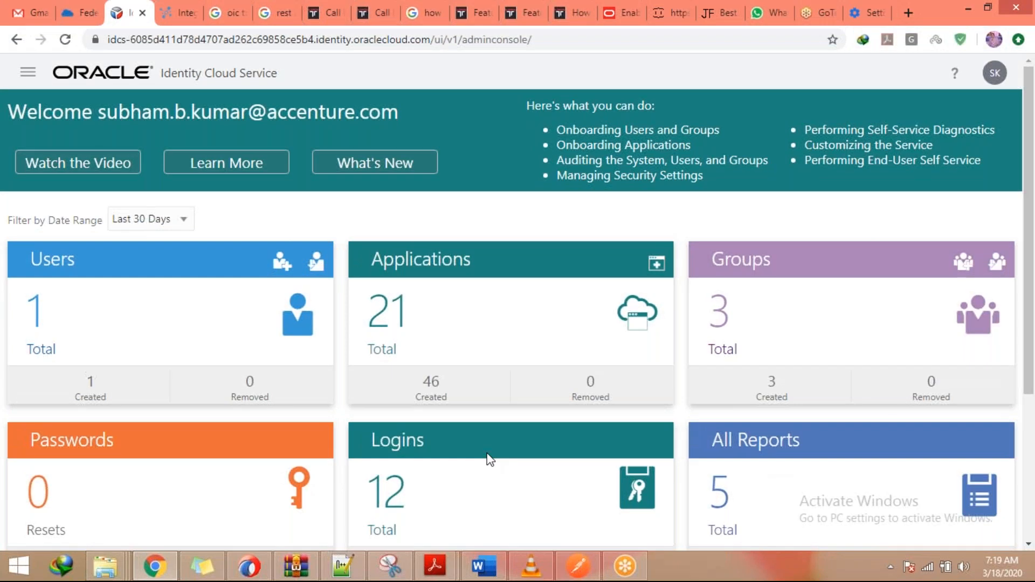
Go to the Users list of the Identity Cloud Service console and collapse the navigation menu.
scroll(489, 459, "down", 4)
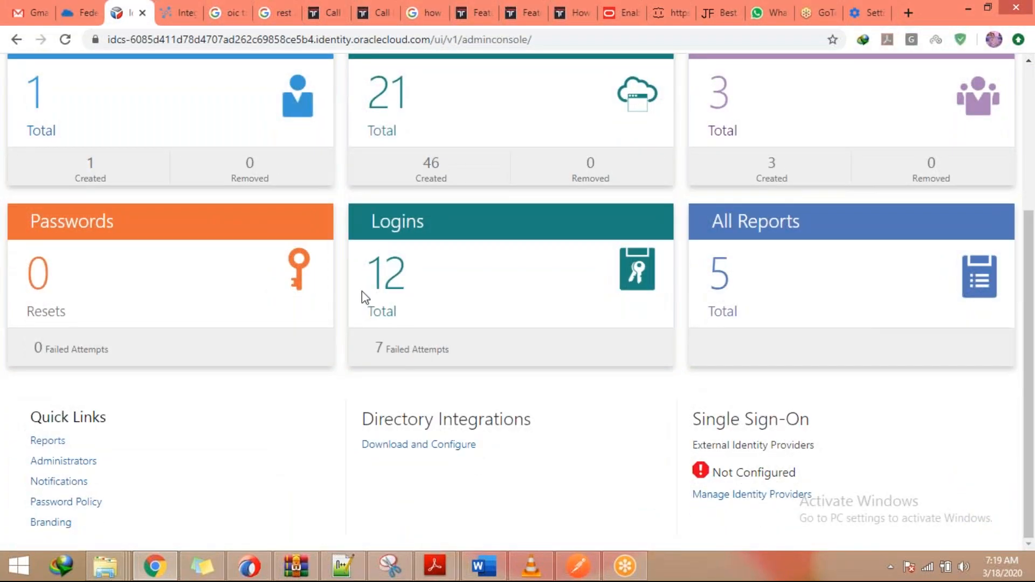
scroll(362, 291, "up", 4)
left_click(29, 74)
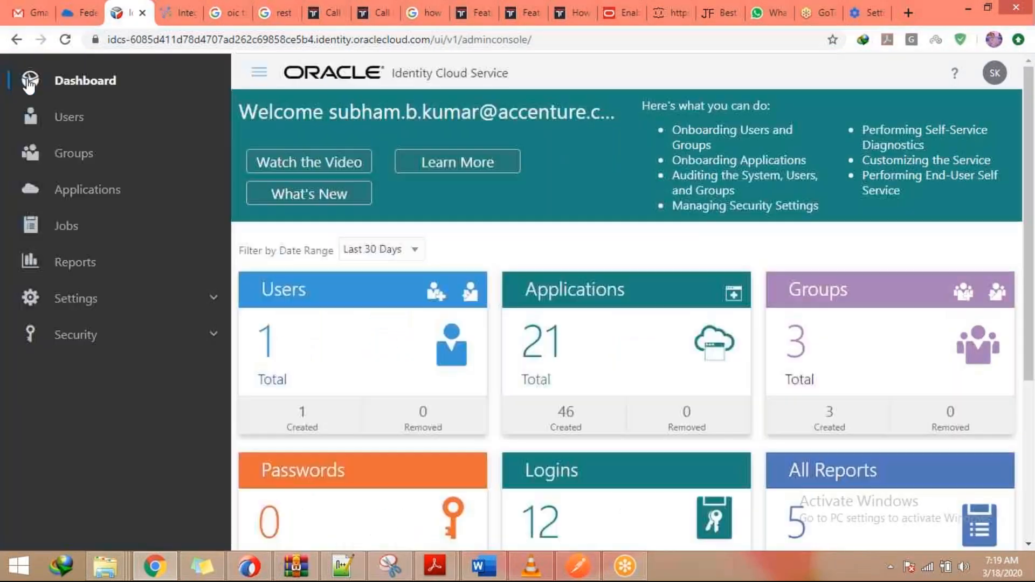
left_click(143, 308)
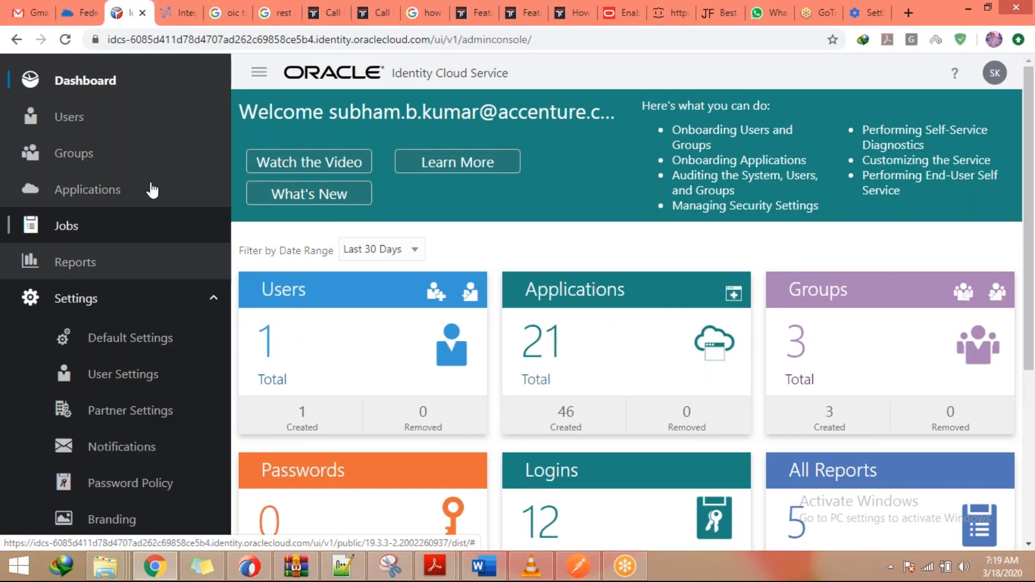
left_click(75, 123)
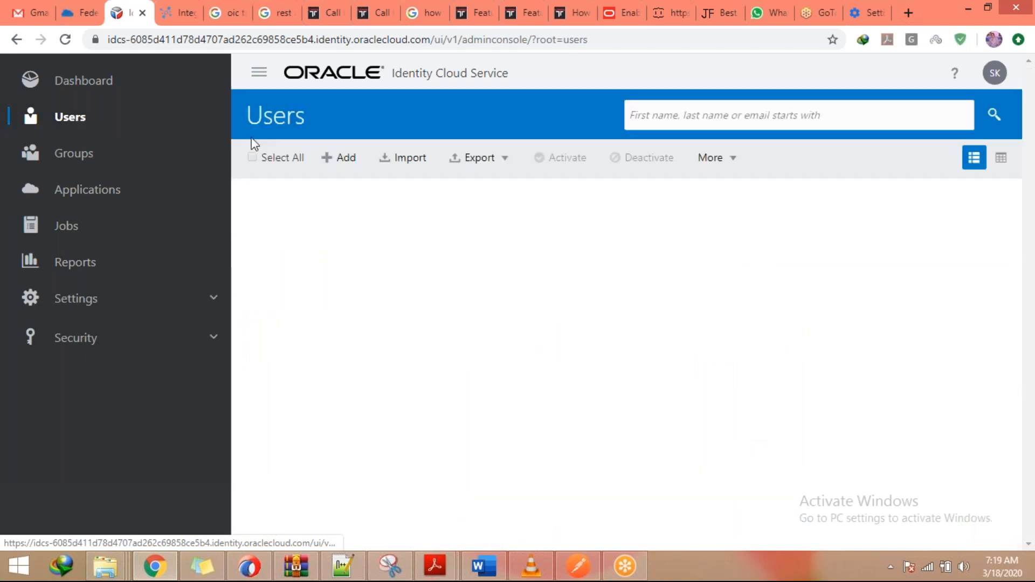
left_click(262, 72)
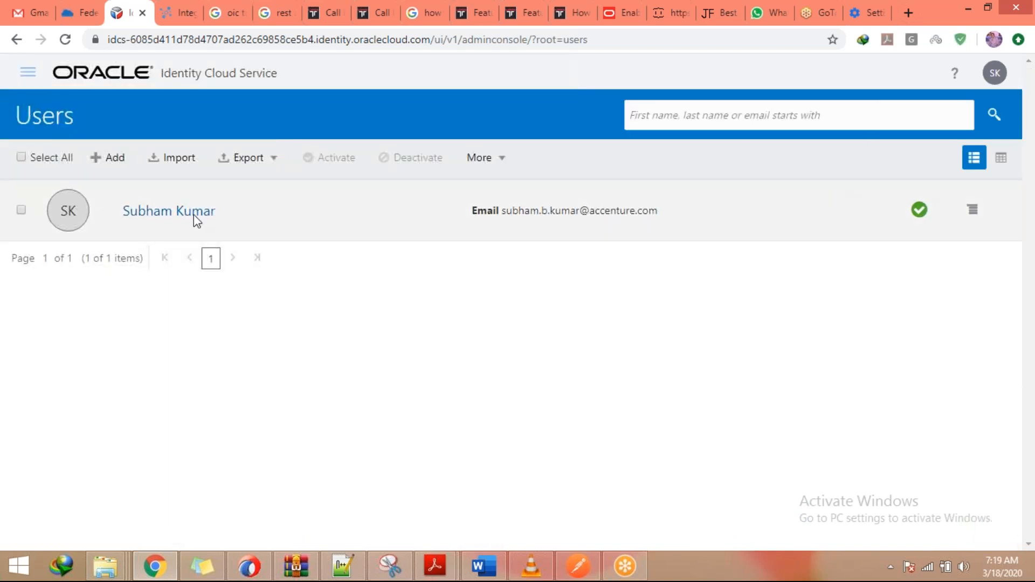
Start adding a user and enter the person's first name, last name and e-mail address.
left_click(107, 157)
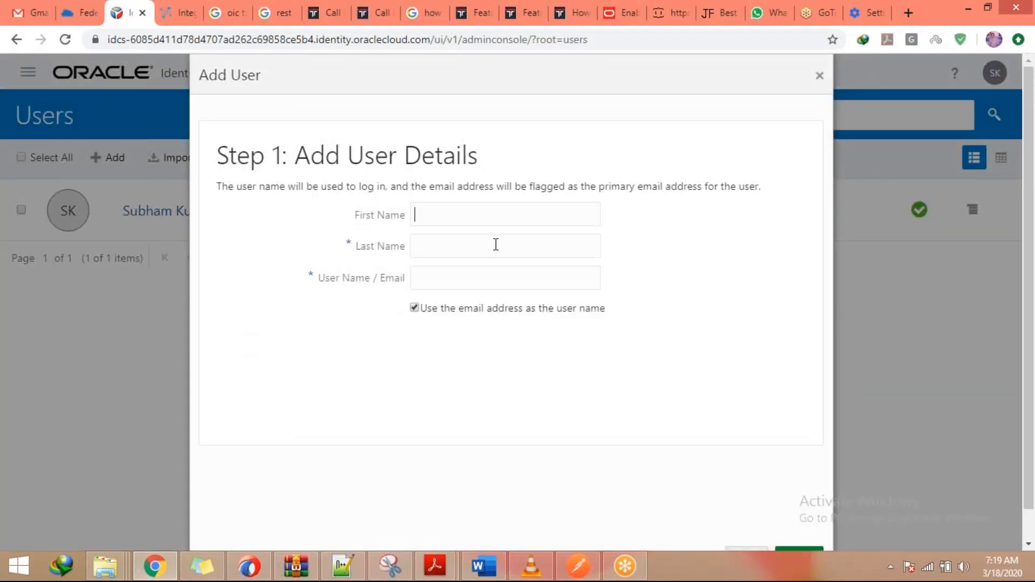
key("Tab")
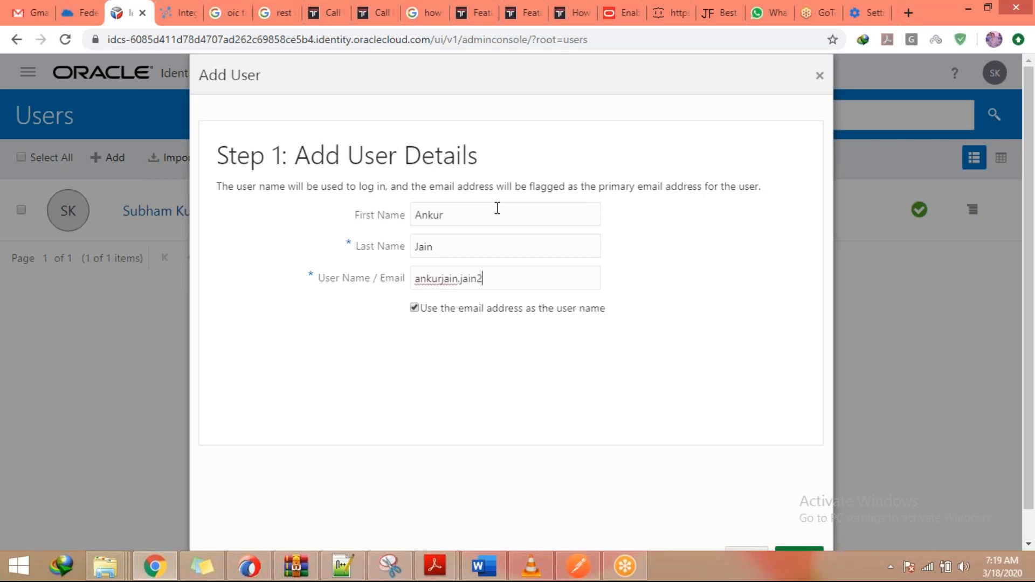
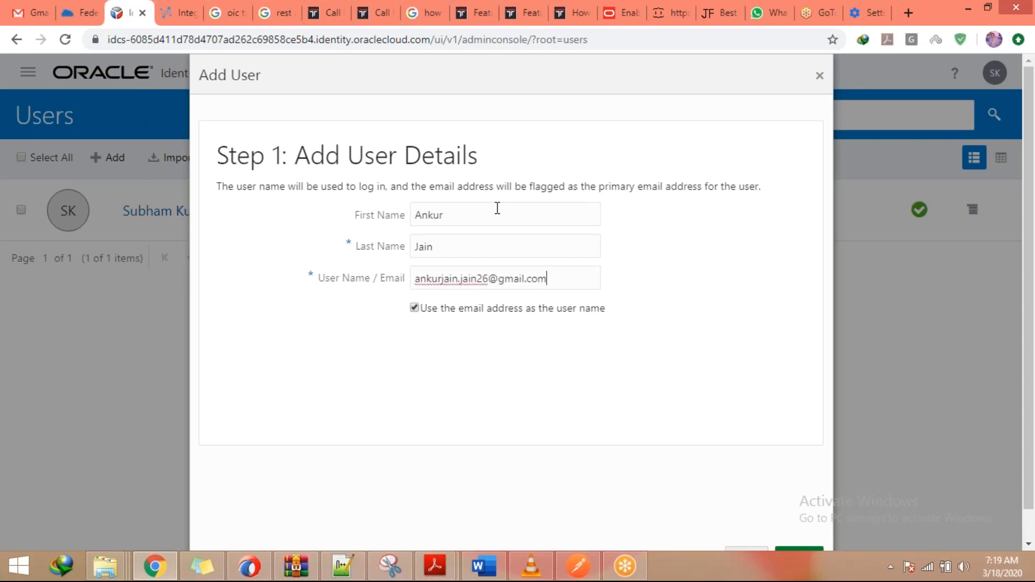
Turn off using the email address as the user name and finish creating the user.
left_click(414, 311)
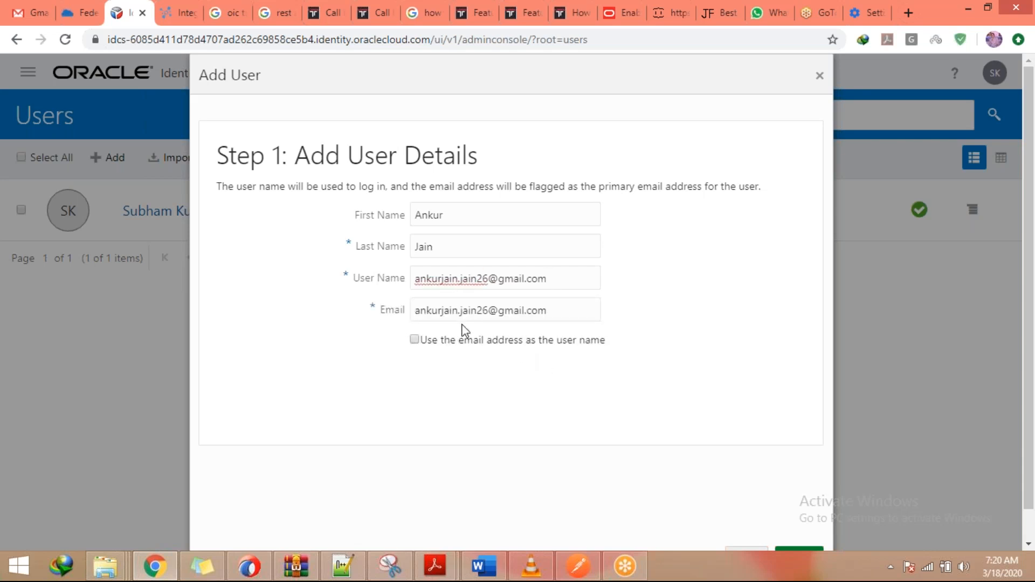
left_click(560, 280)
scroll(681, 400, "down", 1)
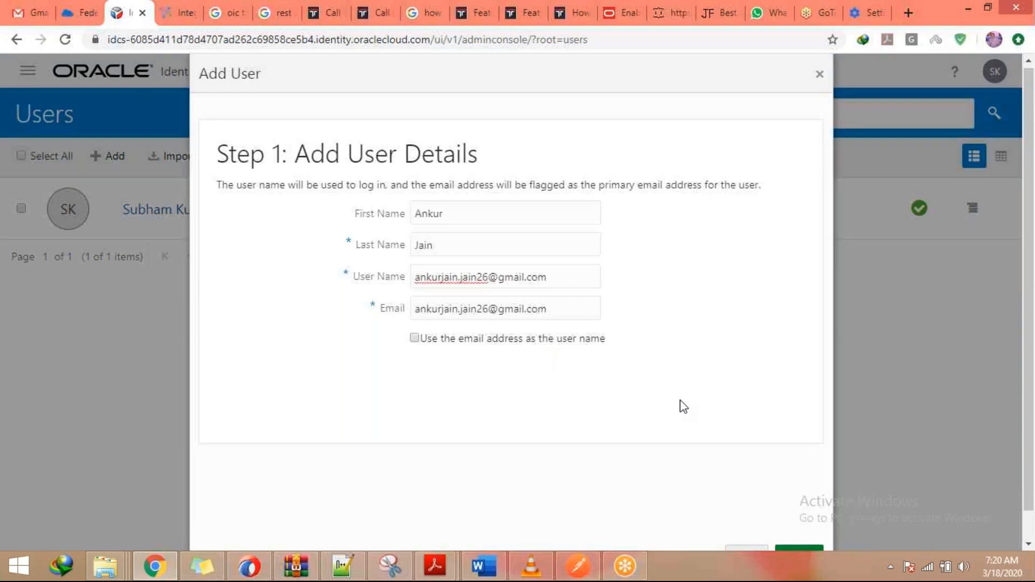
scroll(680, 406, "down", 1)
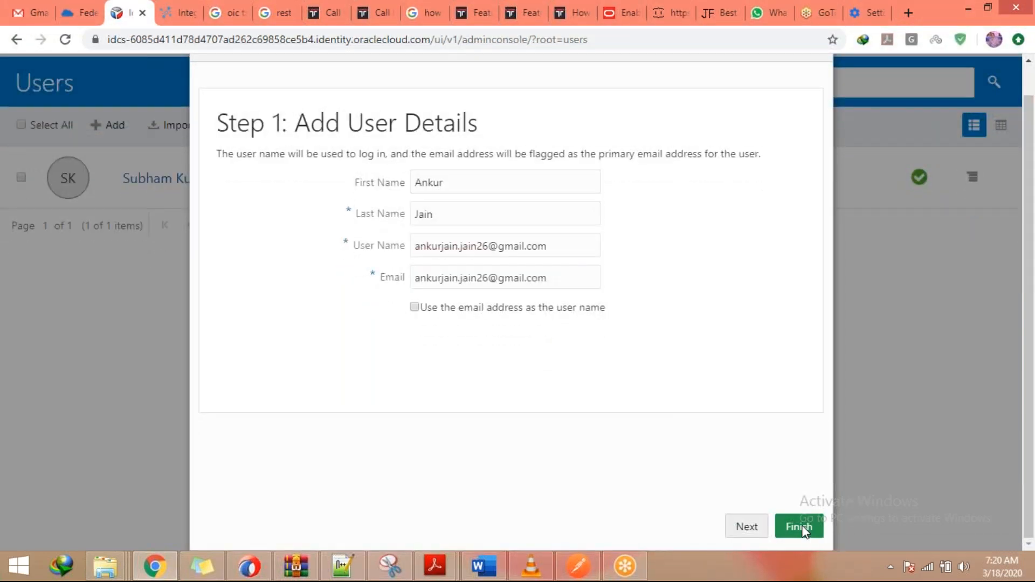
left_click(802, 529)
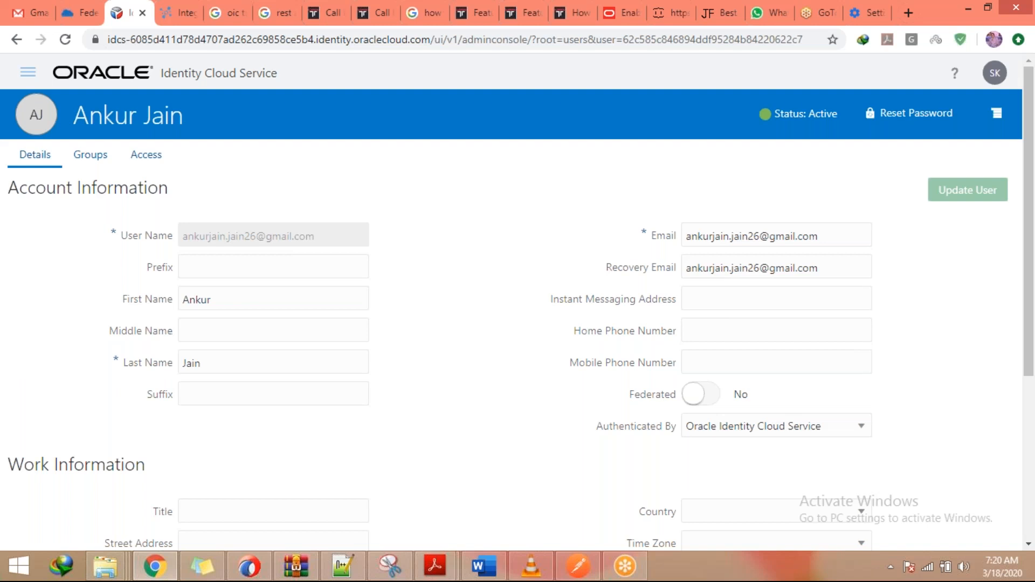
Go to the Applications list, collapse the navigation menu and look through the first applications.
left_click(28, 71)
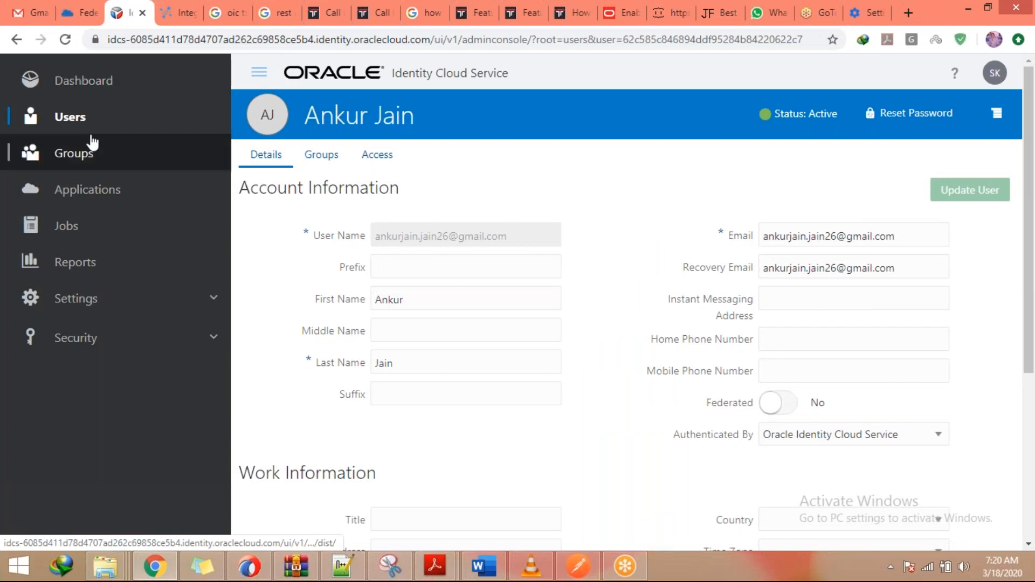
left_click(89, 82)
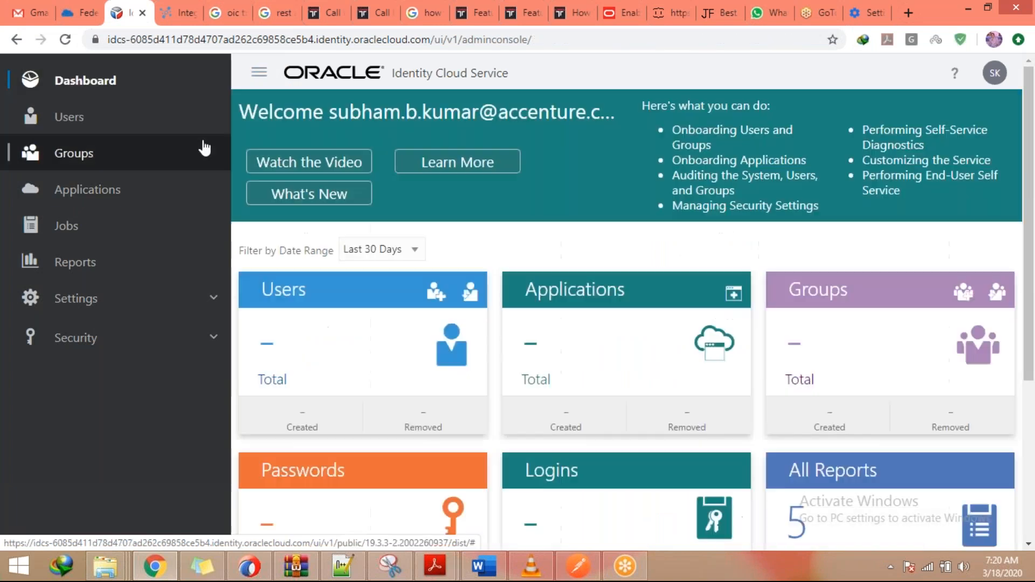
left_click(86, 194)
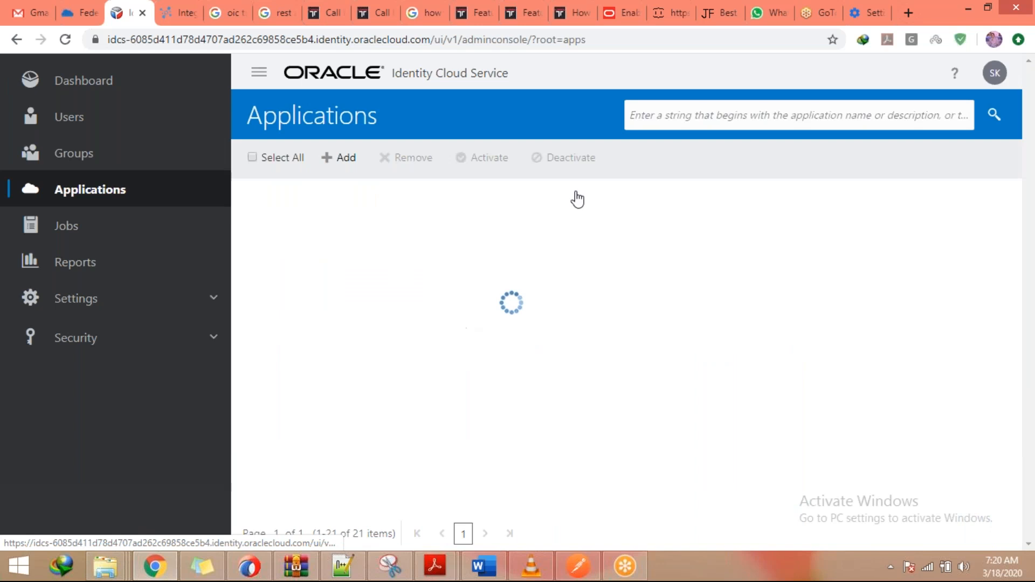
left_click(259, 72)
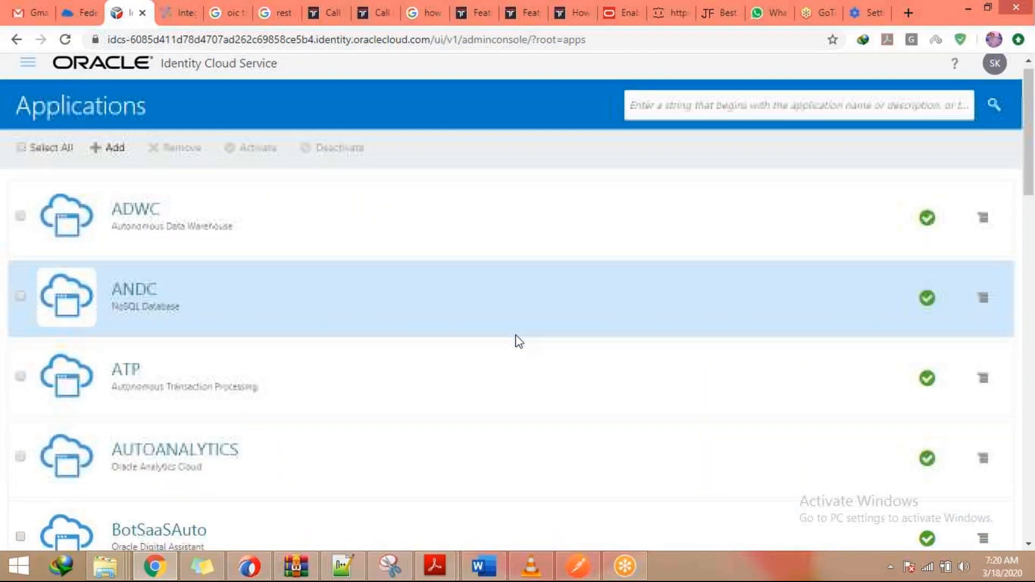
scroll(519, 341, "down", 3)
scroll(519, 341, "up", 3)
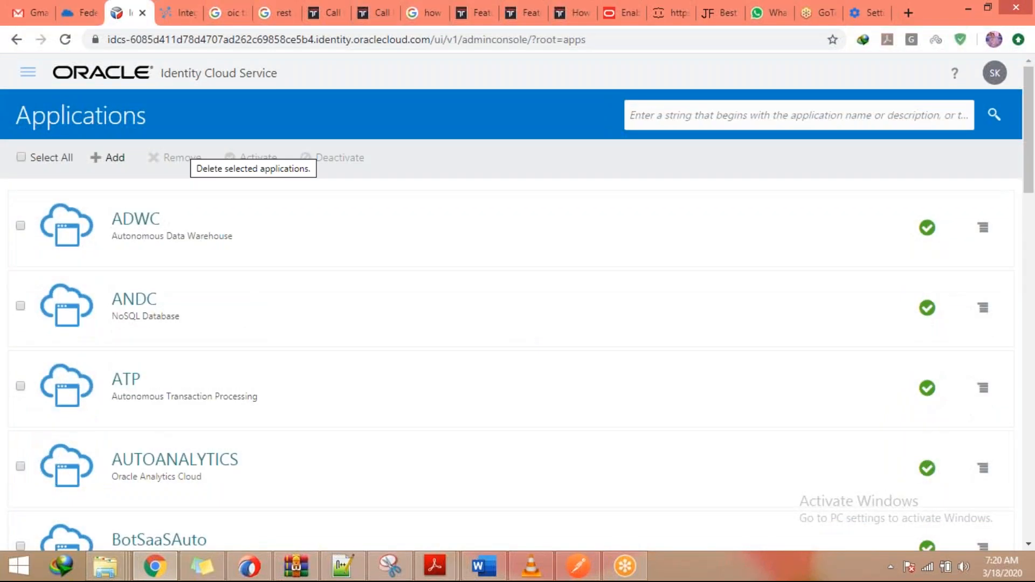
scroll(325, 328, "down", 2)
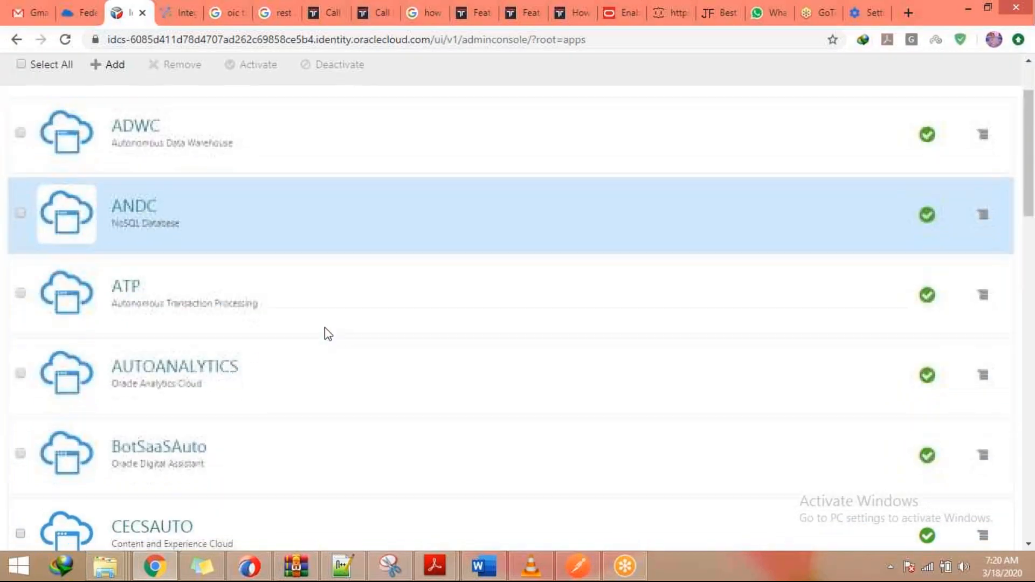
left_click(325, 328)
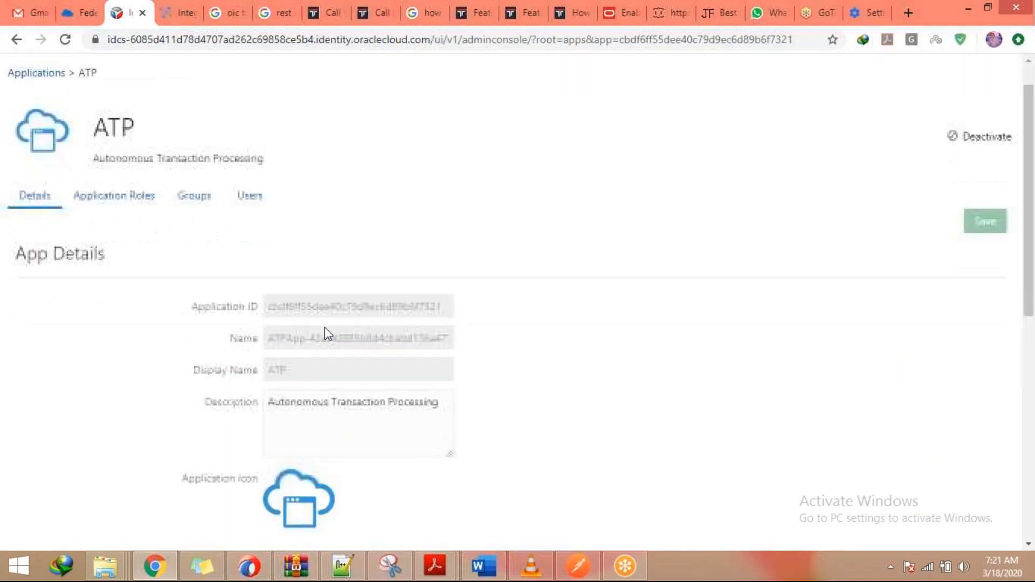
scroll(345, 283, "up", 1)
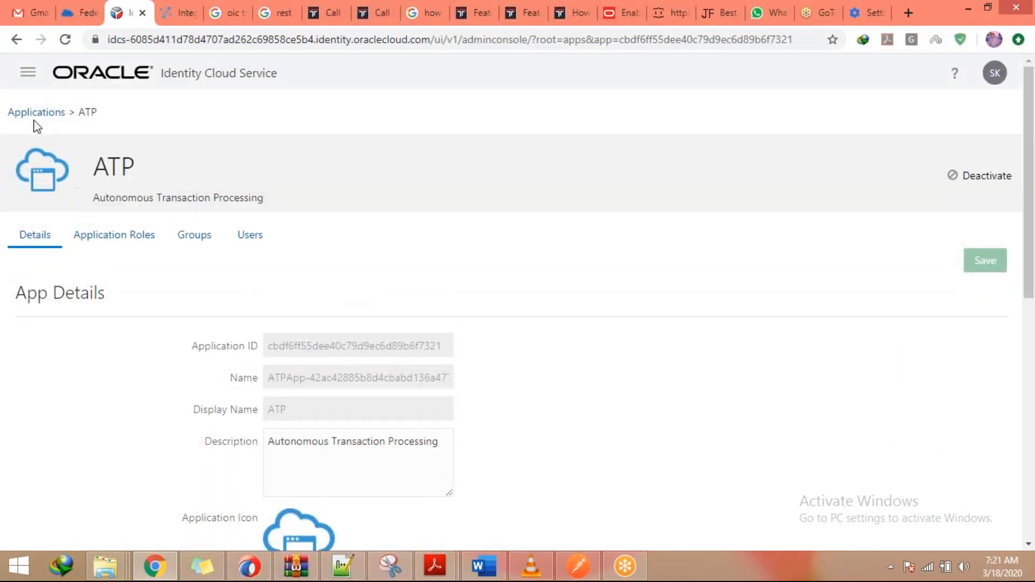
left_click(34, 115)
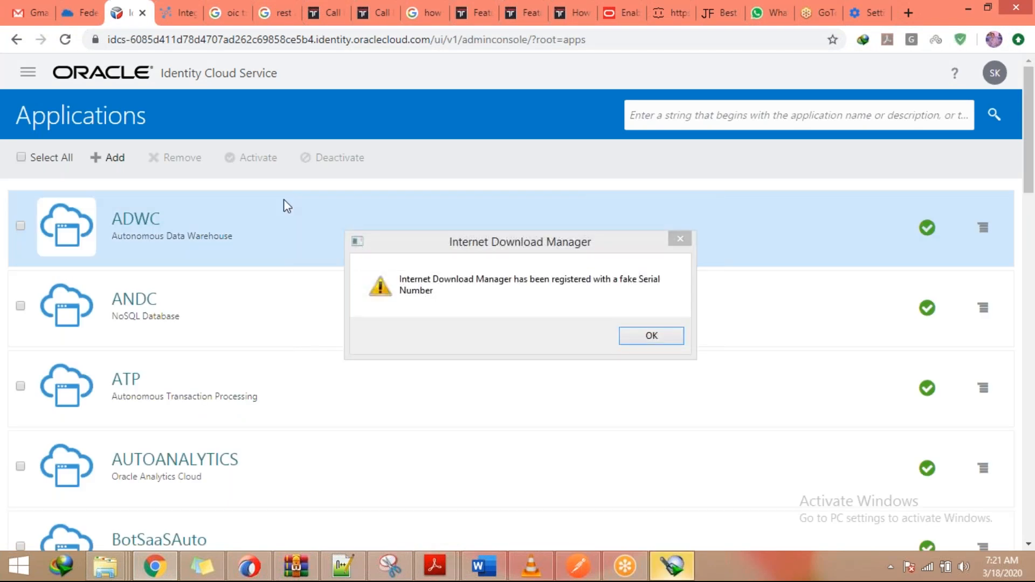
Dismiss the Internet Download Manager warning and open the newoicinstances-bmuwkhldxosh-bo application from the Applications list.
left_click(682, 237)
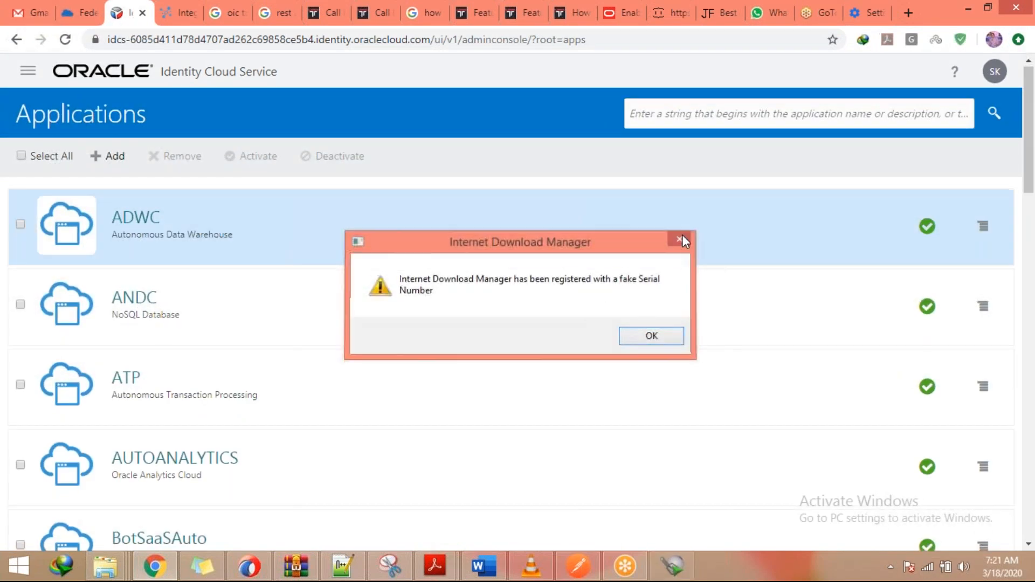
left_click(679, 240)
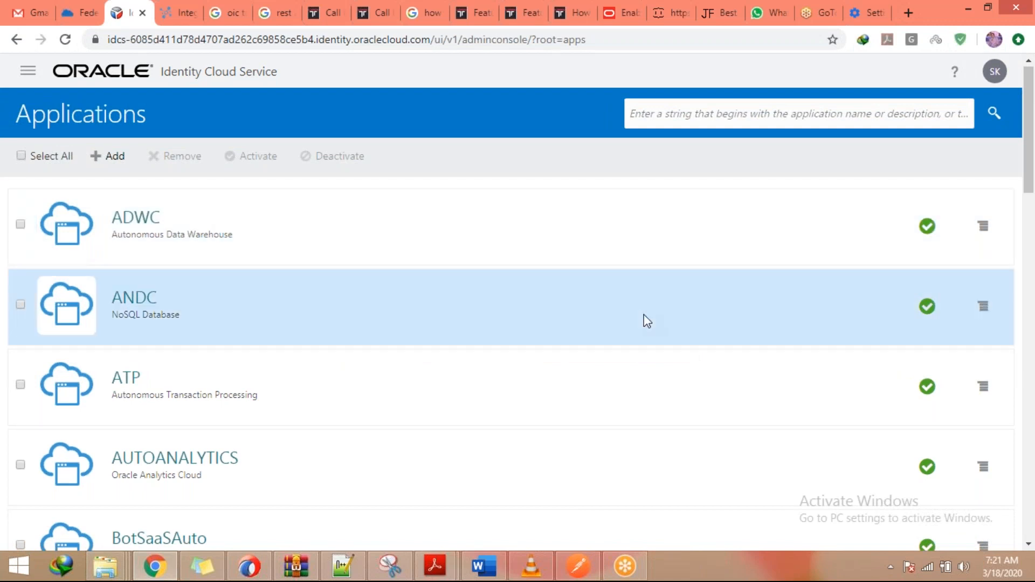
scroll(646, 319, "down", 3)
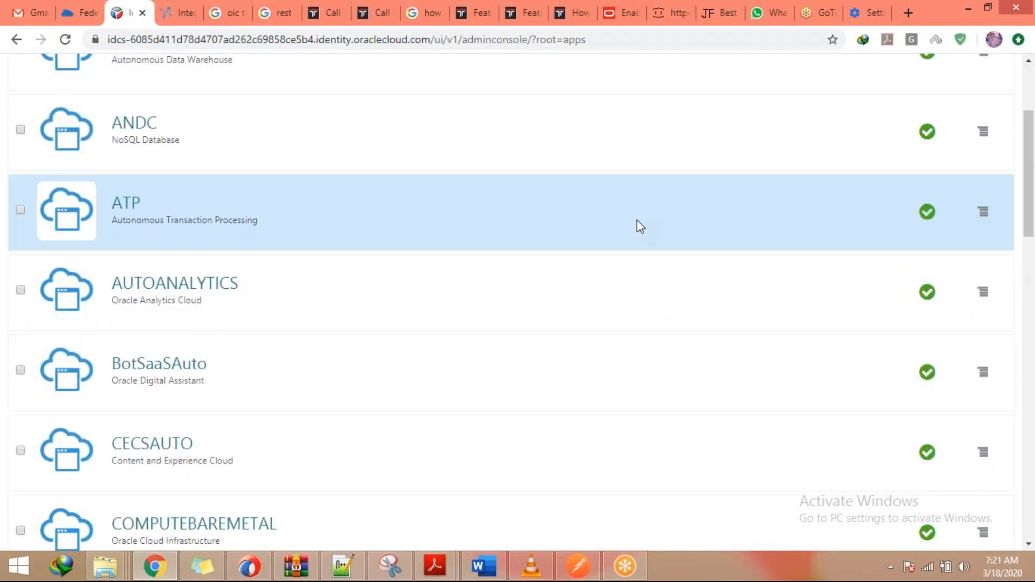
scroll(636, 219, "down", 6)
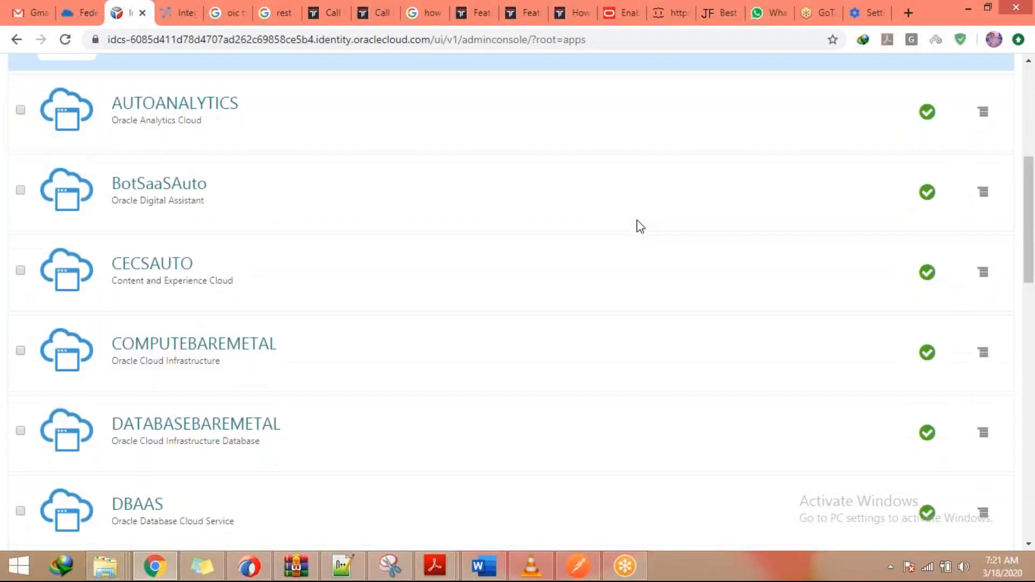
scroll(637, 220, "down", 5)
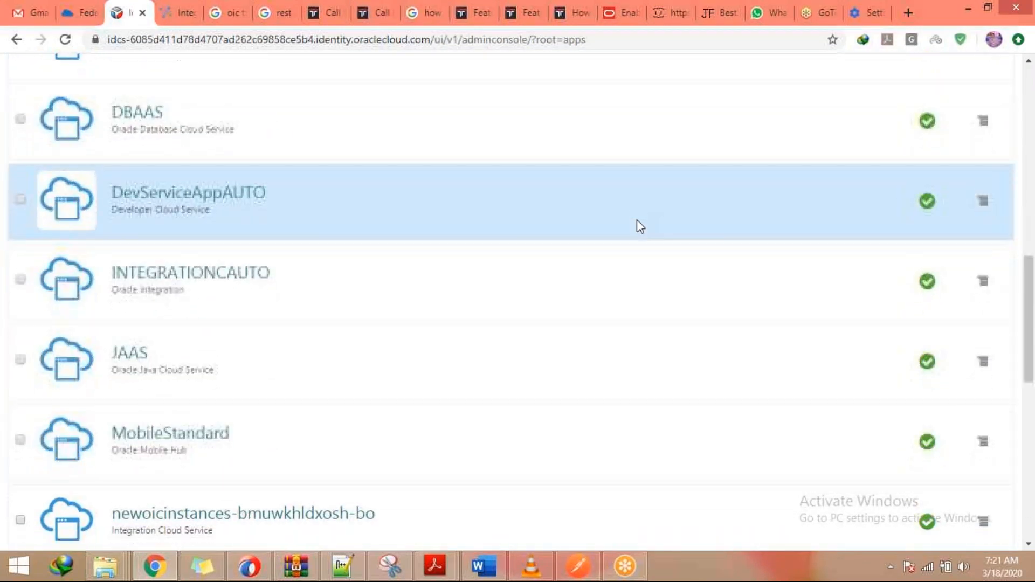
scroll(636, 221, "down", 3)
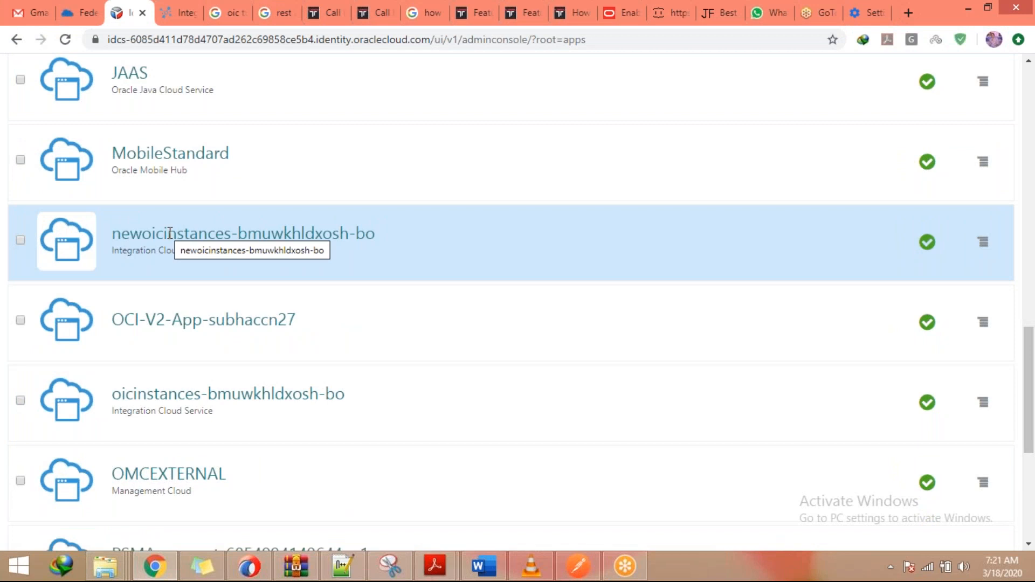
left_click(137, 237)
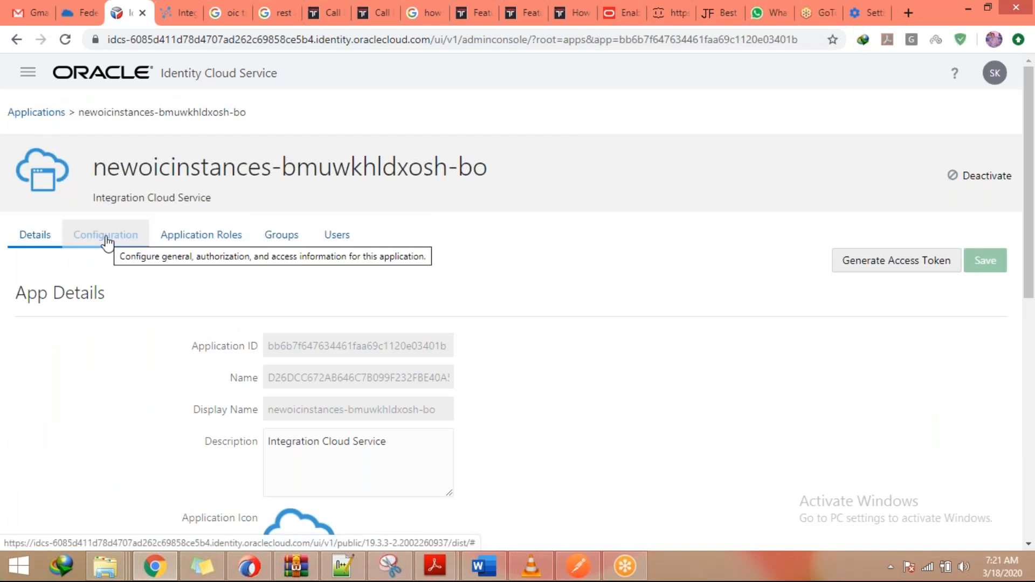
Show the application roles of the newoicinstances-bmuwkhldxosh-bo application and look through the available service roles.
left_click(106, 241)
left_click(208, 237)
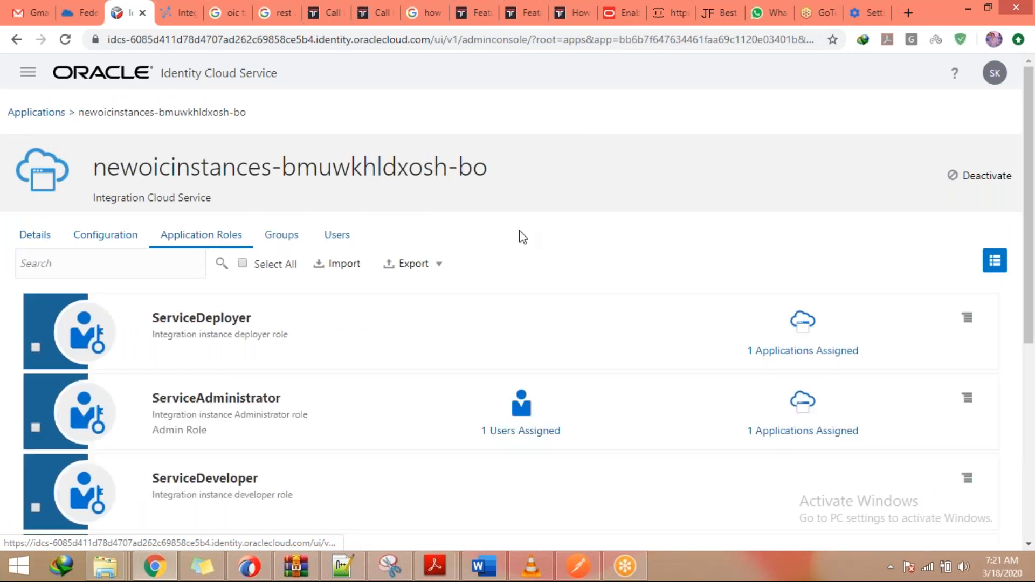
scroll(522, 237, "down", 6)
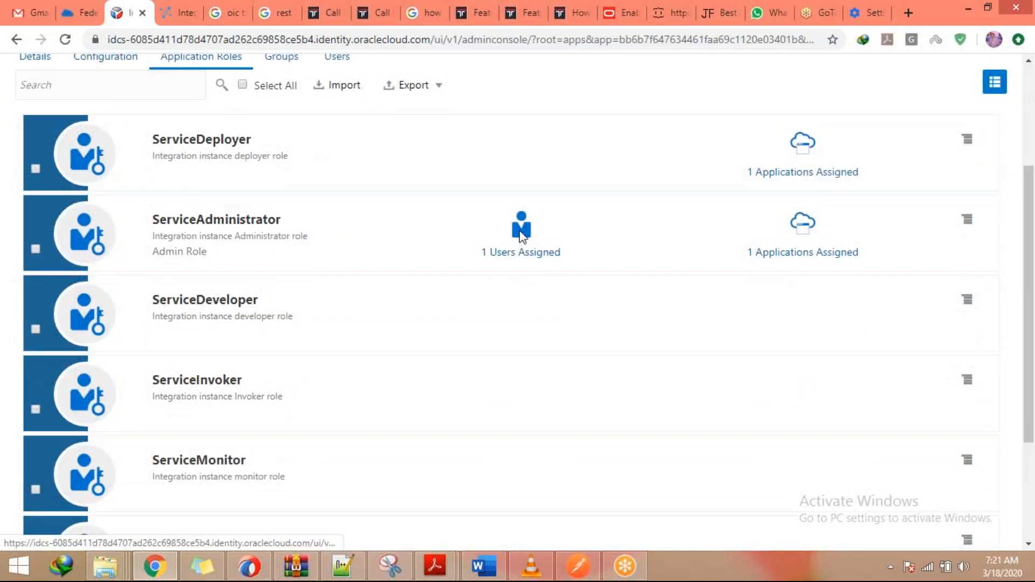
scroll(519, 234, "up", 6)
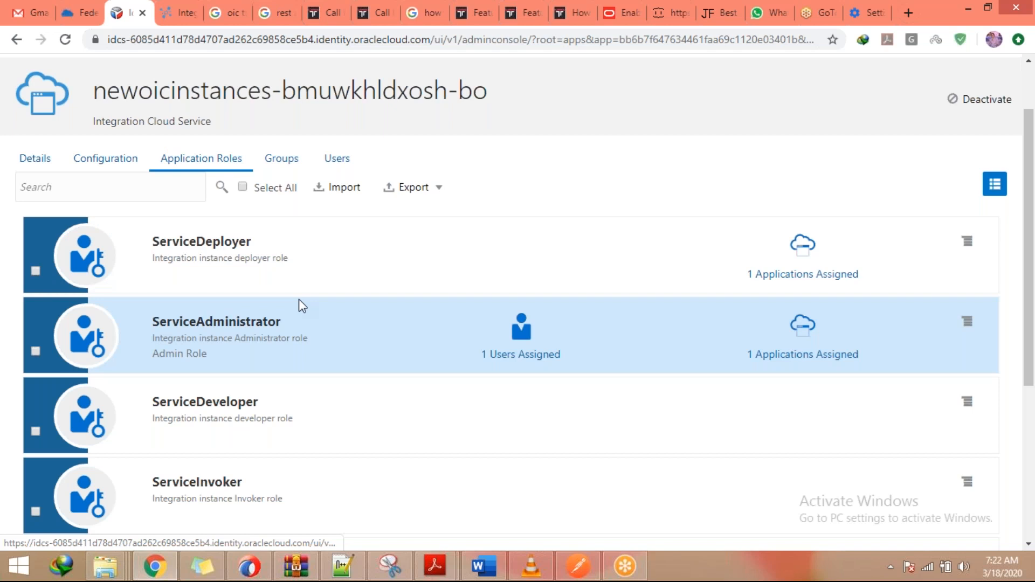
Look through the remaining application roles down to ServiceViewer and dismiss the Internet Download Manager warnings.
scroll(298, 302, "down", 1)
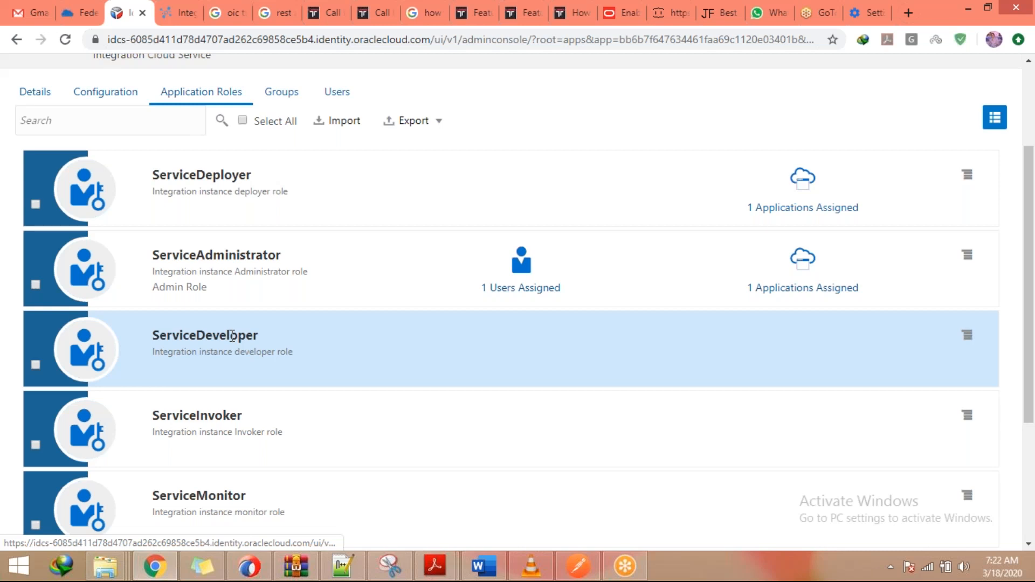
scroll(229, 334, "down", 1)
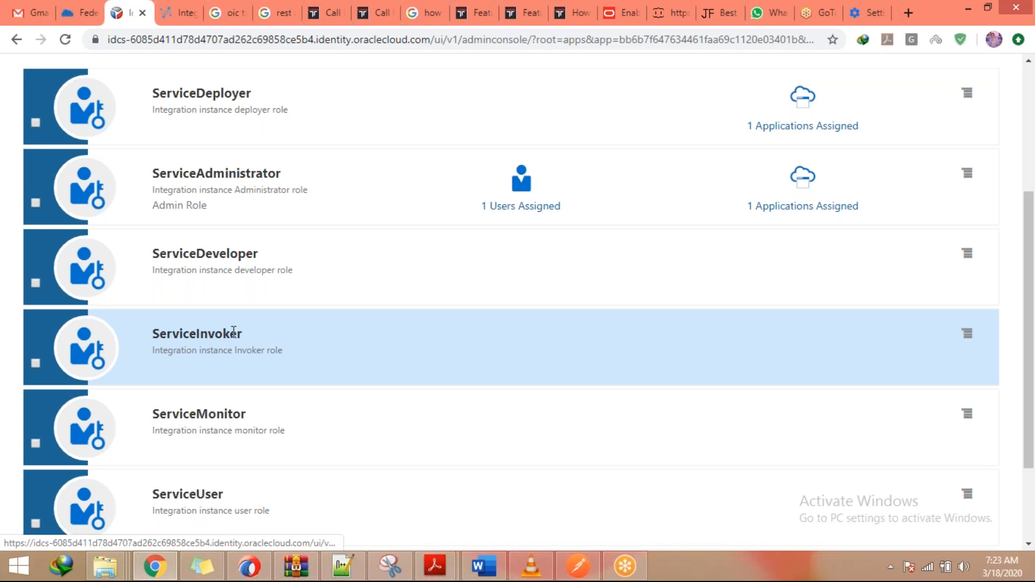
scroll(232, 331, "down", 3)
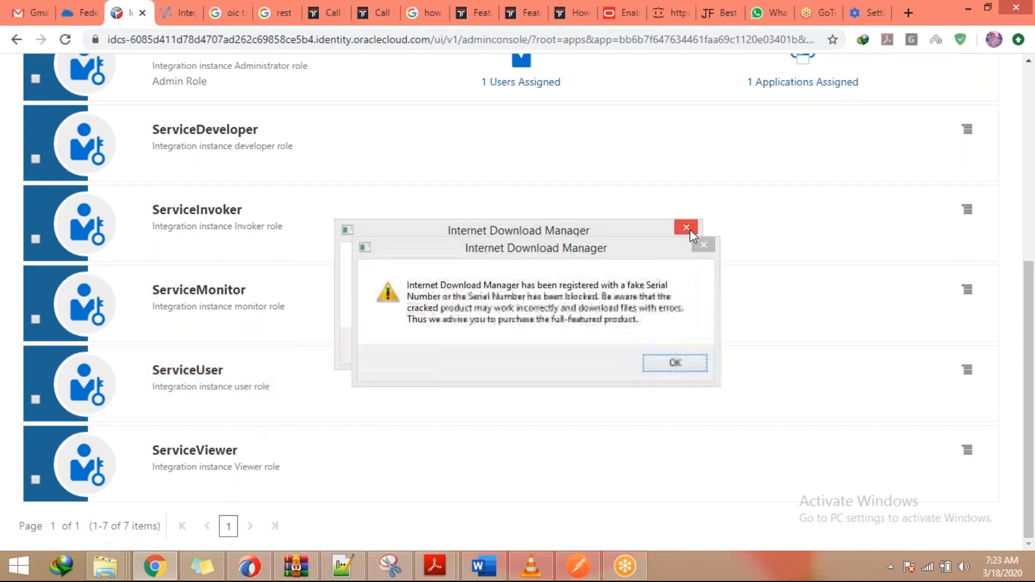
left_click(704, 244)
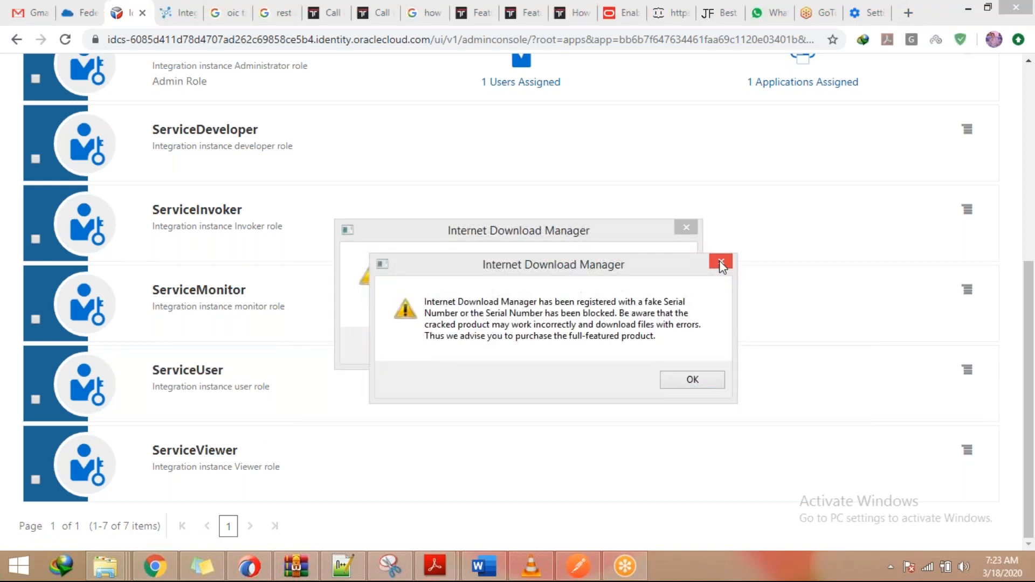
left_click(721, 263)
left_click(691, 226)
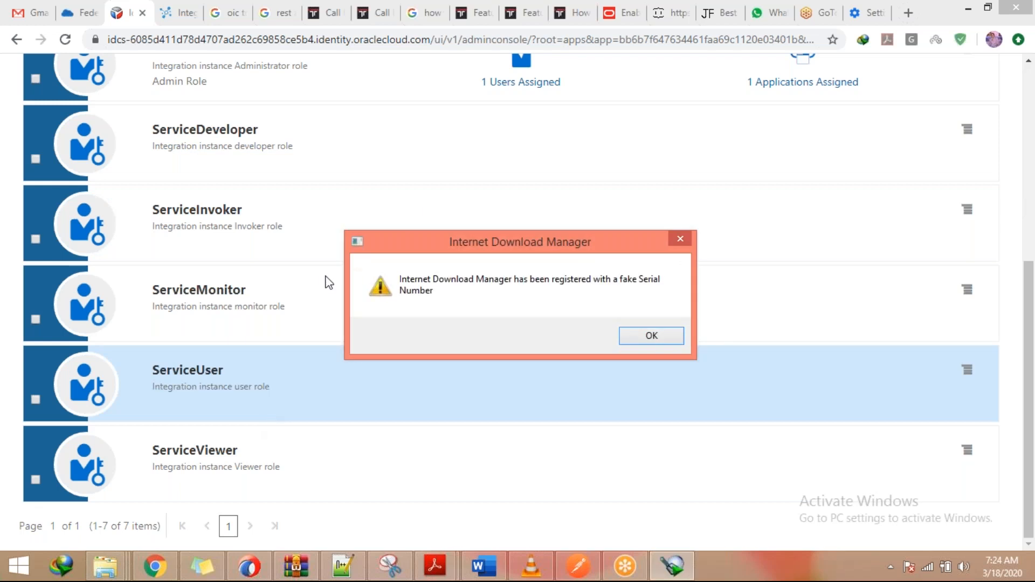
left_click(668, 337)
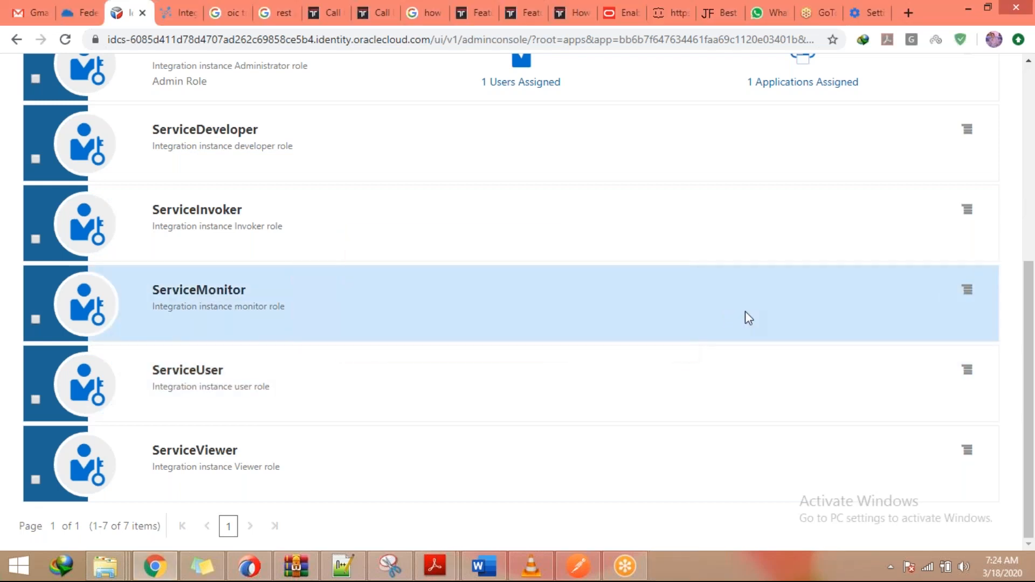
Assign the unassigned user to the ServiceAdministrator application role.
scroll(745, 312, "up", 3)
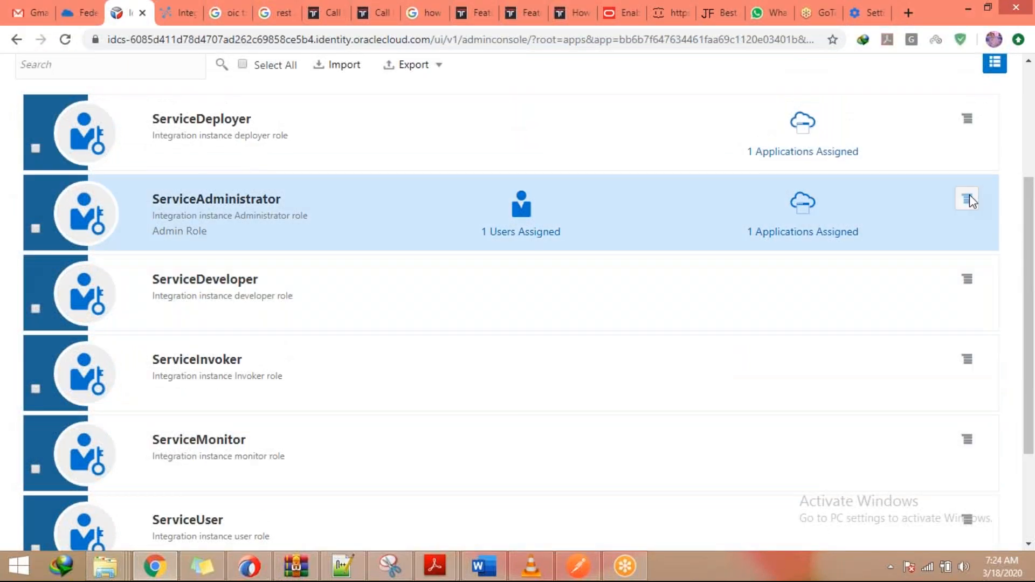
left_click(968, 198)
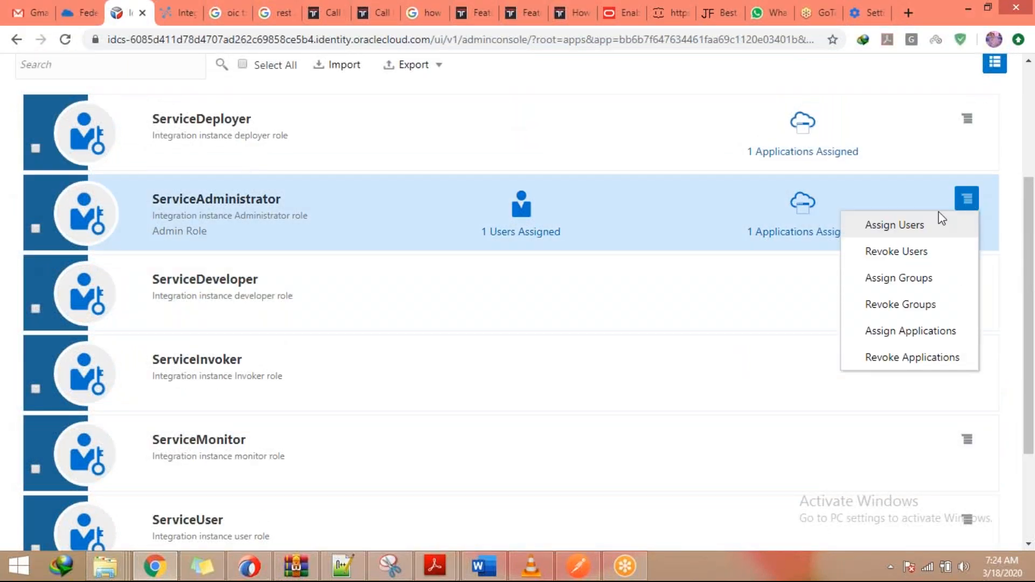
left_click(910, 234)
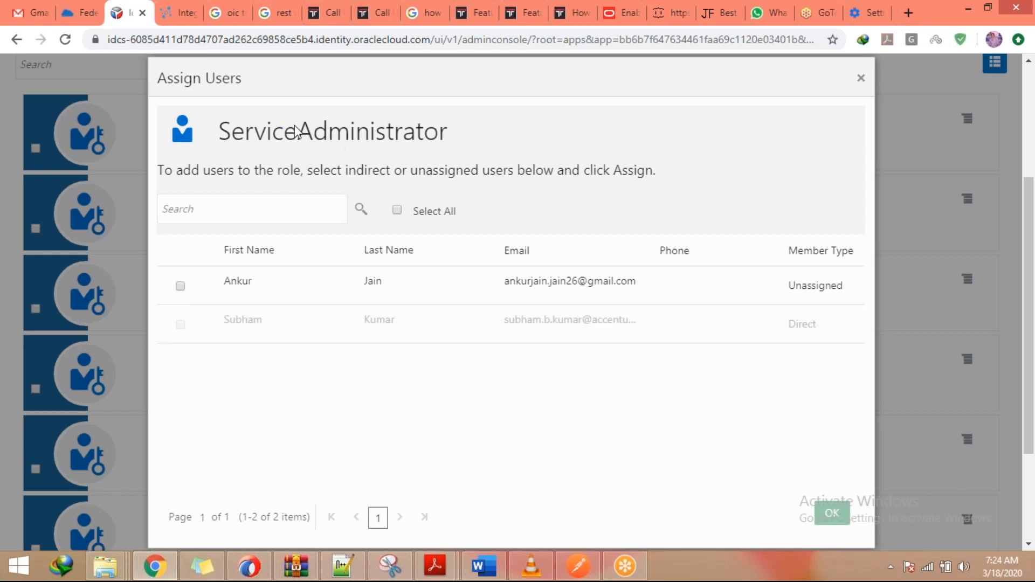
left_click(180, 286)
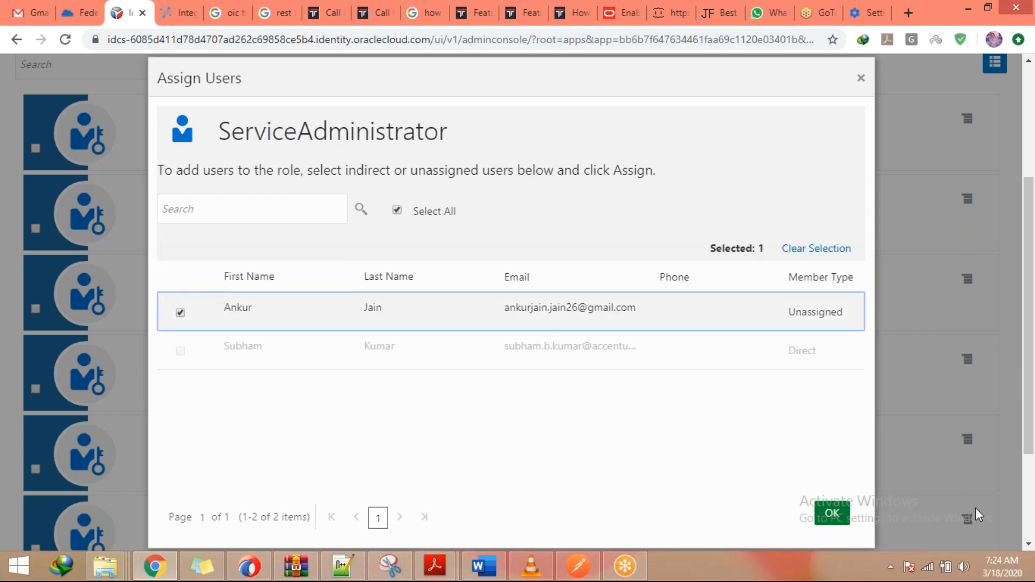
left_click(828, 509)
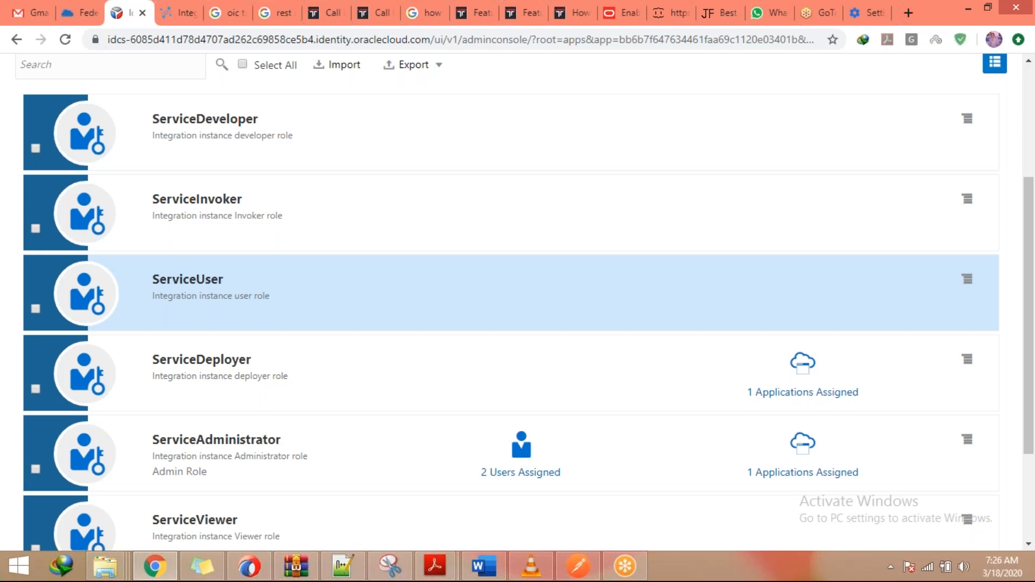
Go to the Users list and start adding another user.
scroll(517, 313, "up", 4)
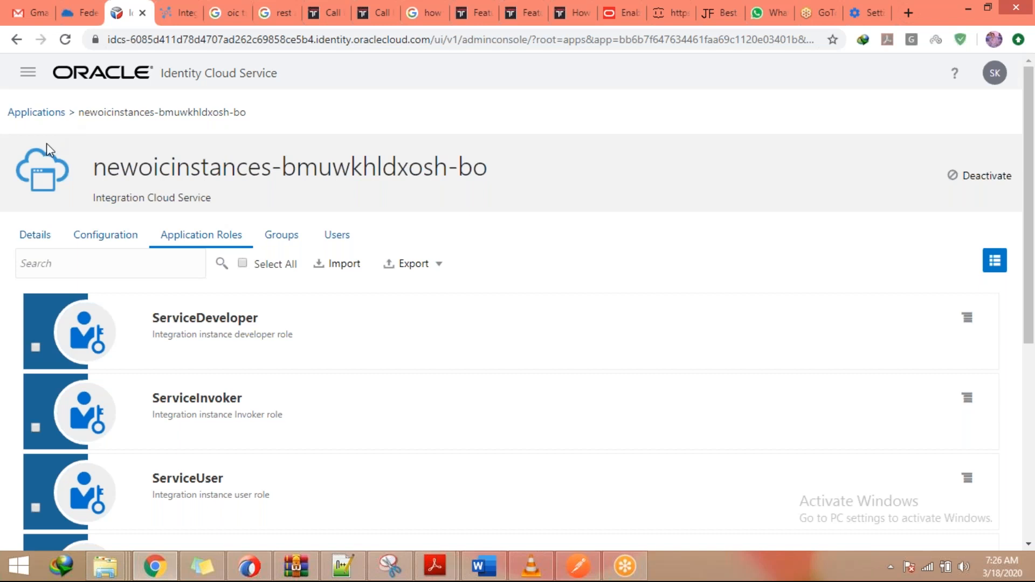
left_click(28, 75)
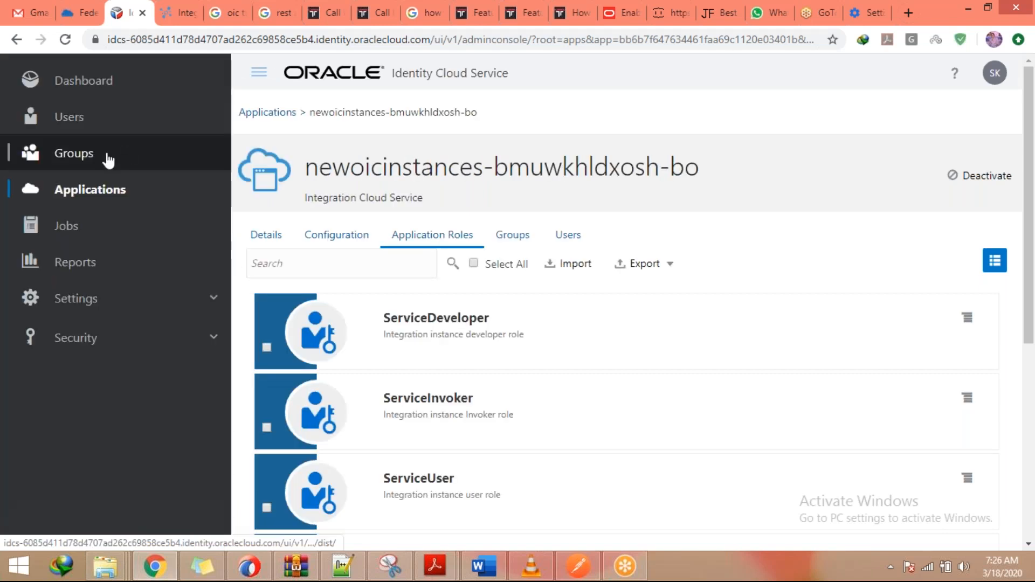
left_click(88, 120)
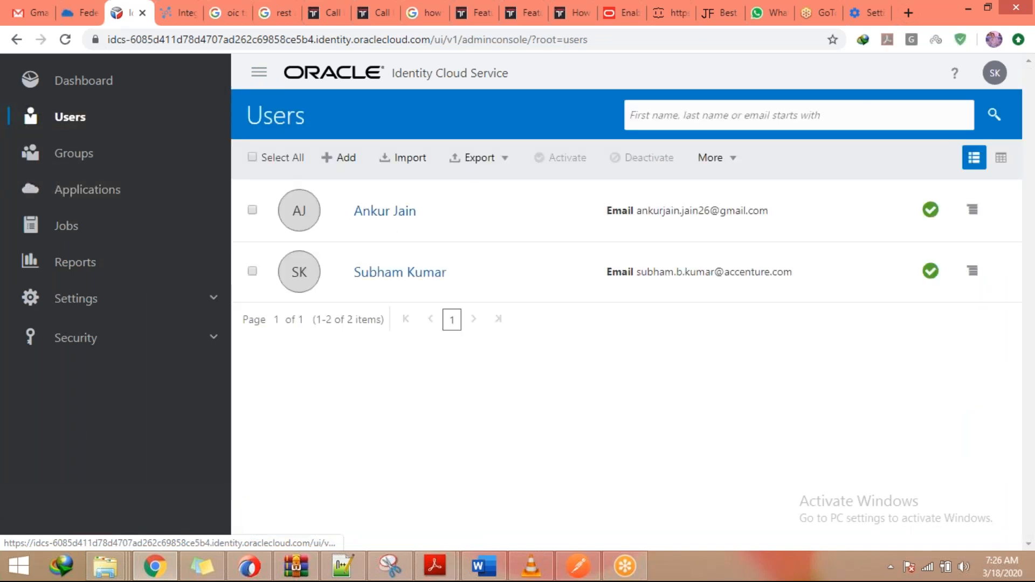
left_click(333, 158)
Enter the new user's first and last name and dismiss the Internet Download Manager warning.
key("Tab")
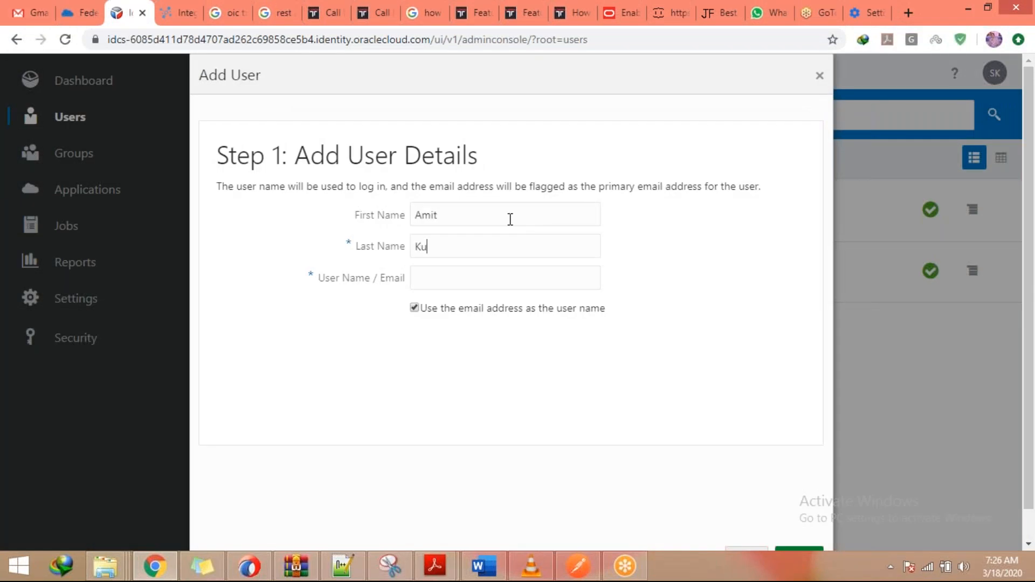
key("Tab")
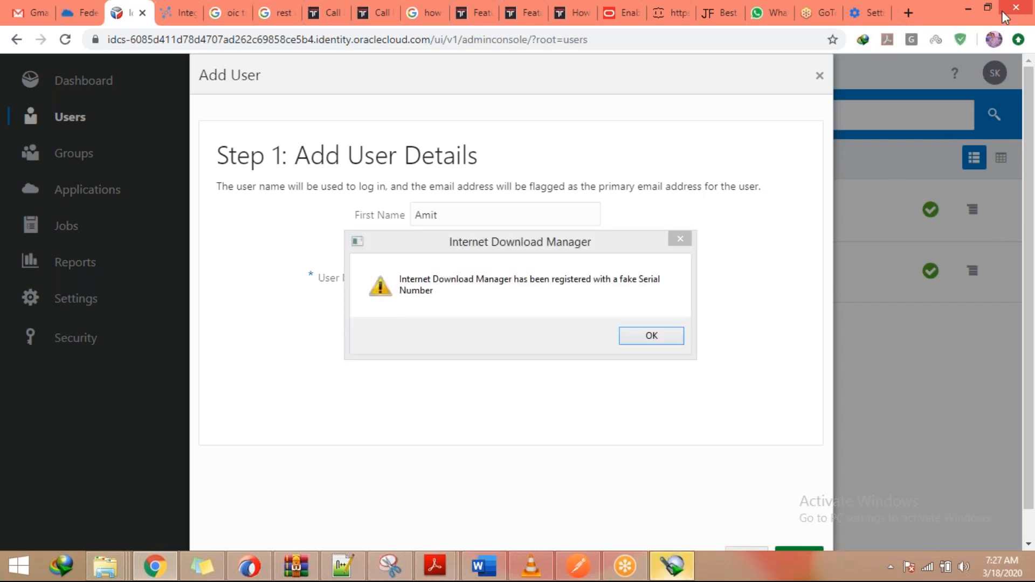
left_click(681, 239)
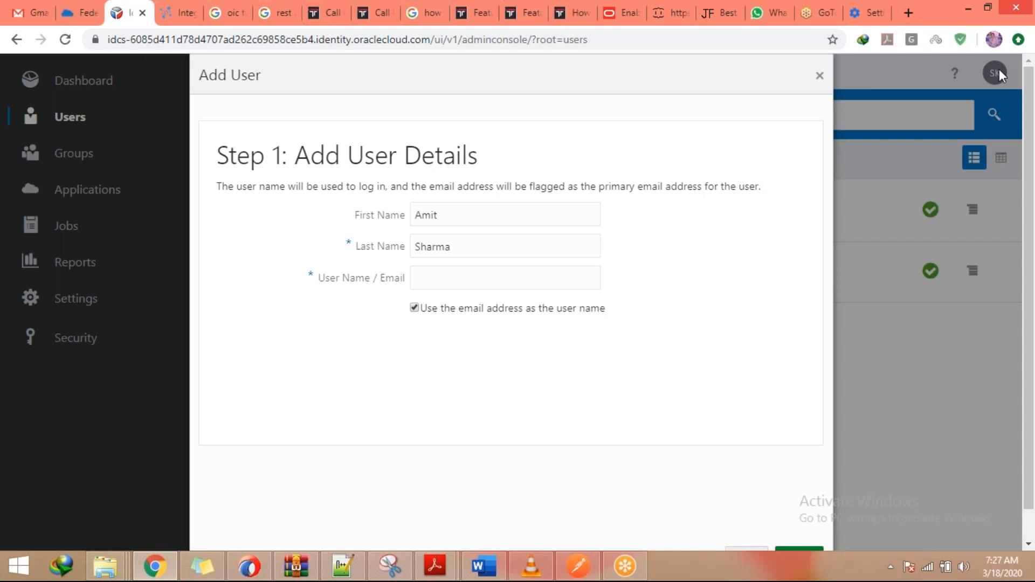
left_click(473, 282)
key("ctrl+v")
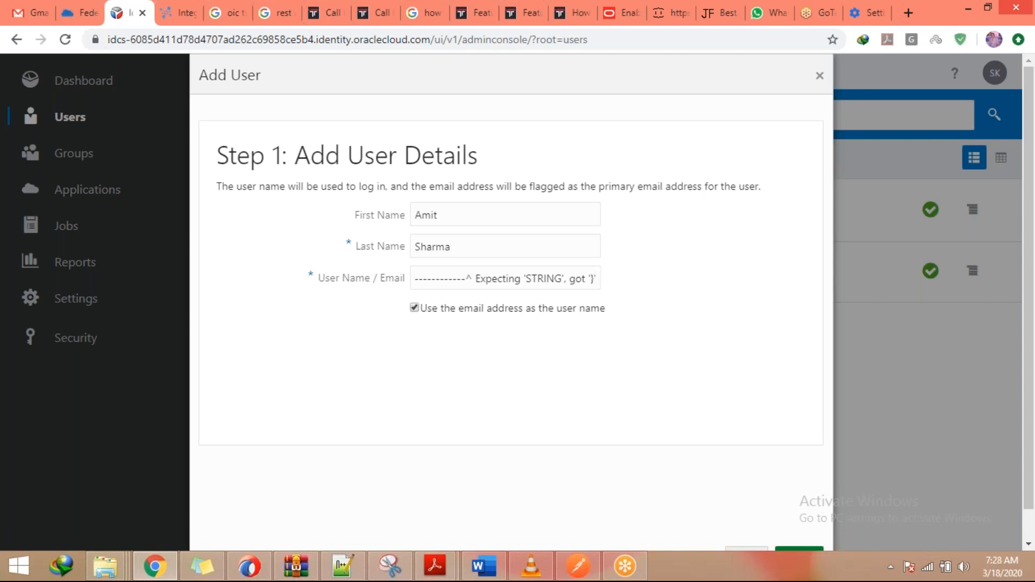
triple_click(510, 281)
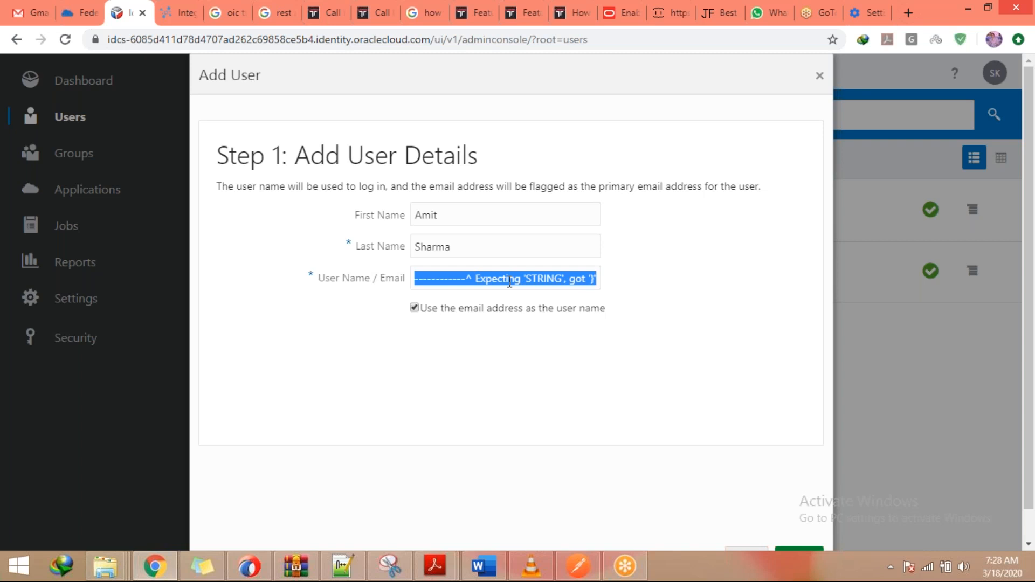
key("BackSpace")
type("-----------^ Expecting 'STRING', got ']'")
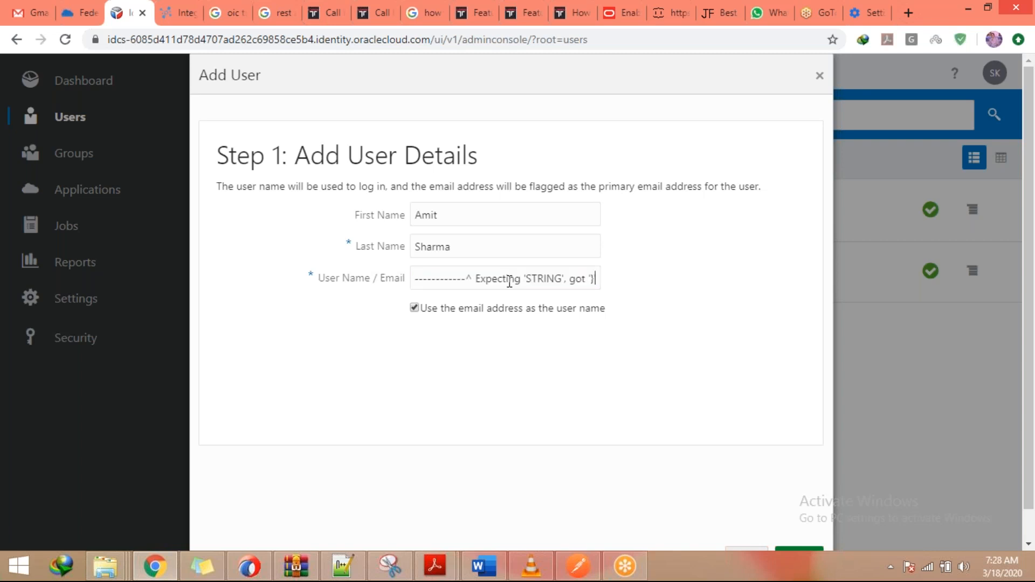
triple_click(509, 281)
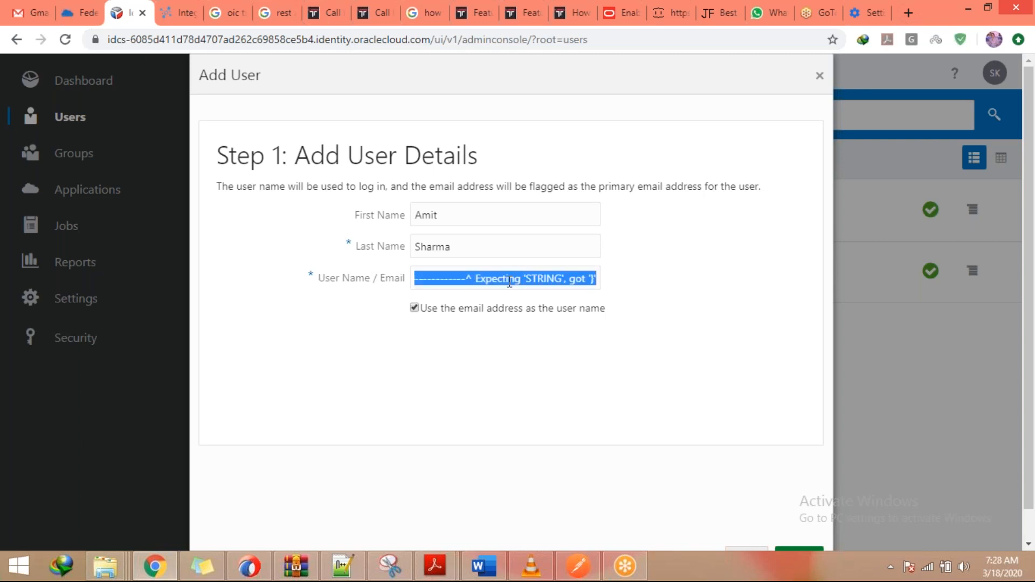
key("BackSpace")
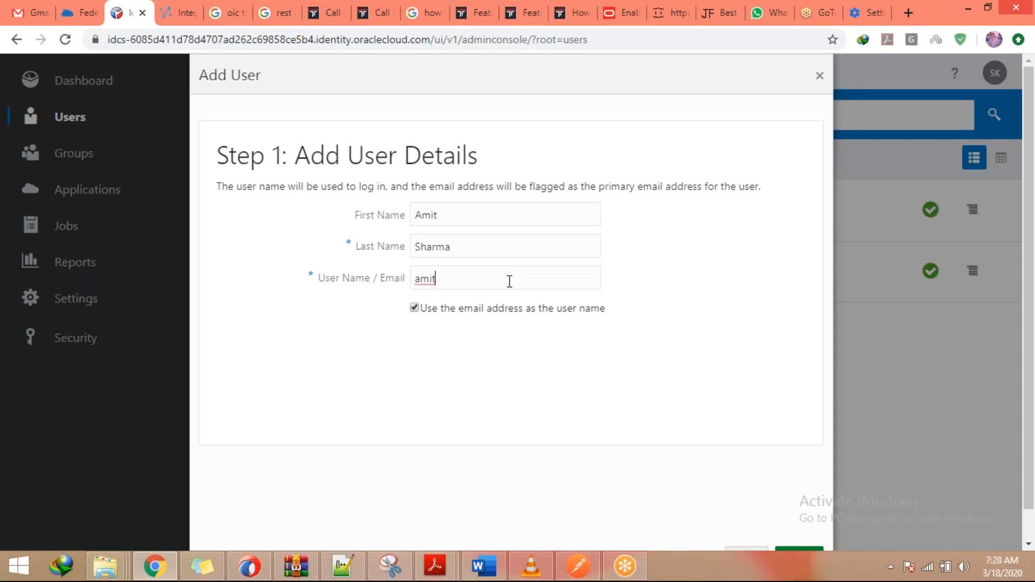
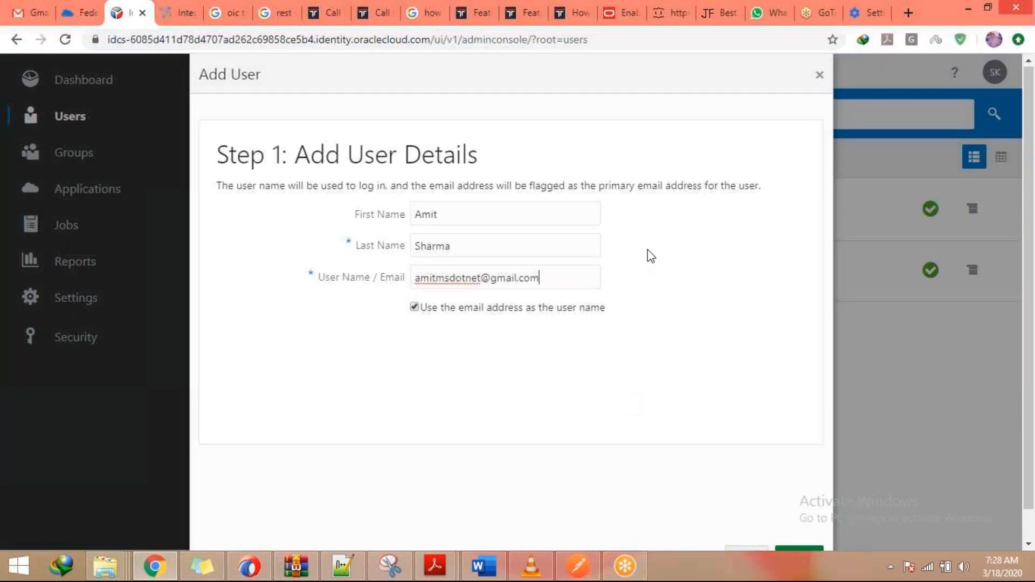
Enter the new user's email address as the user name and finish creating the user.
scroll(651, 256, "down", 1)
left_click(810, 526)
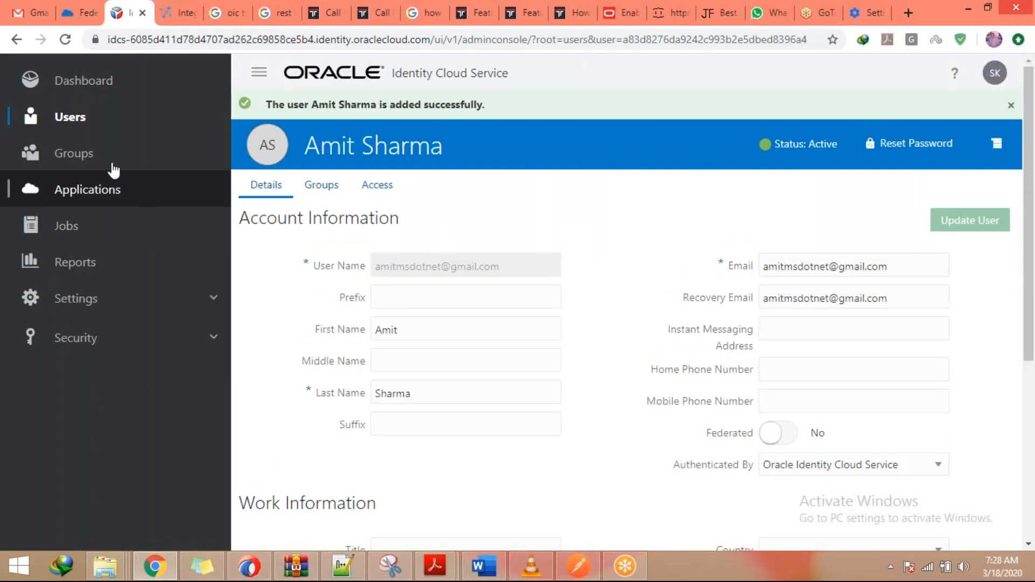
Open the newoicinstances-bmuwkhldxosh-bo application from the Applications list and show its application roles.
left_click(104, 193)
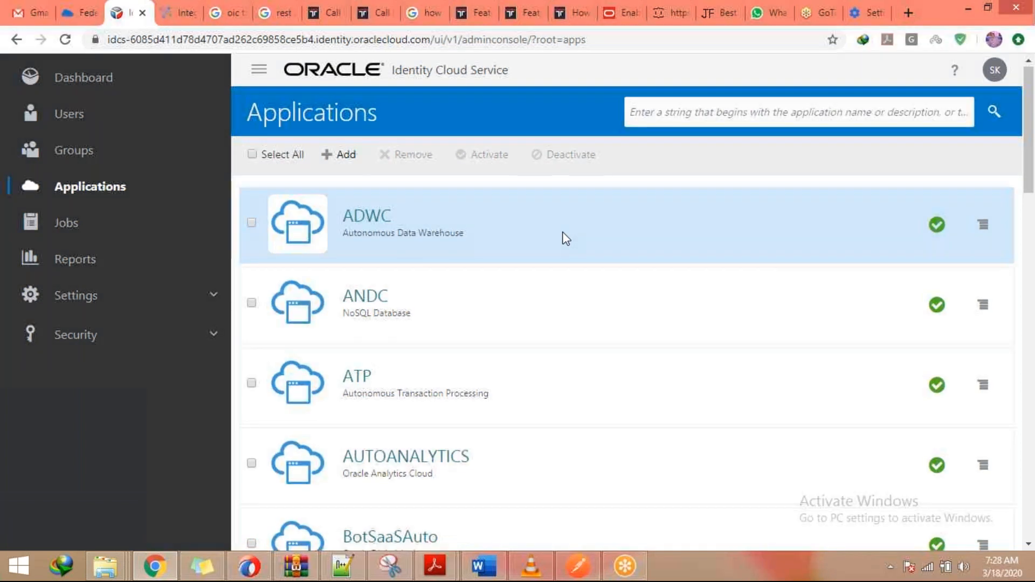
scroll(565, 238, "down", 4)
scroll(565, 238, "down", 3)
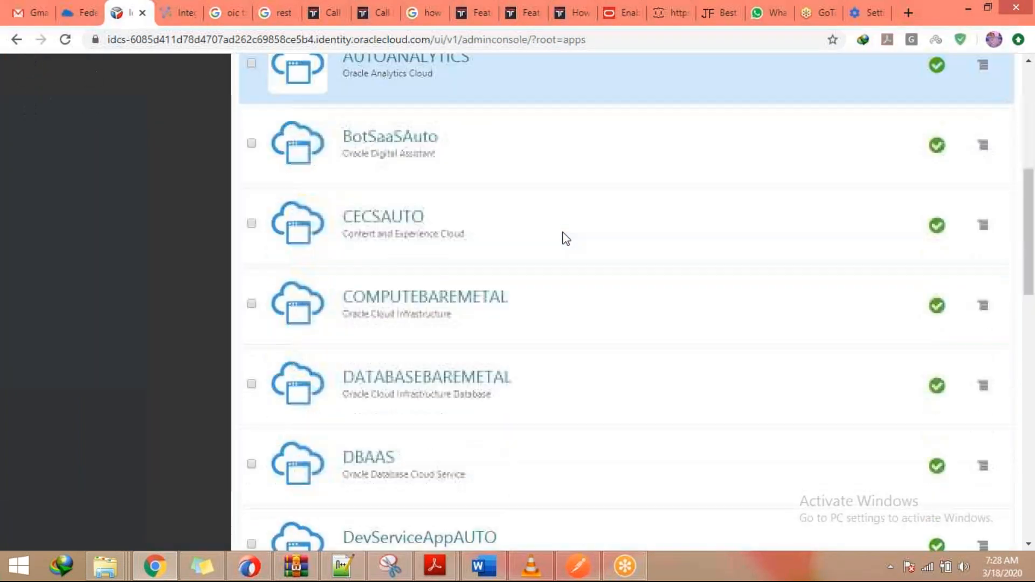
scroll(565, 238, "down", 4)
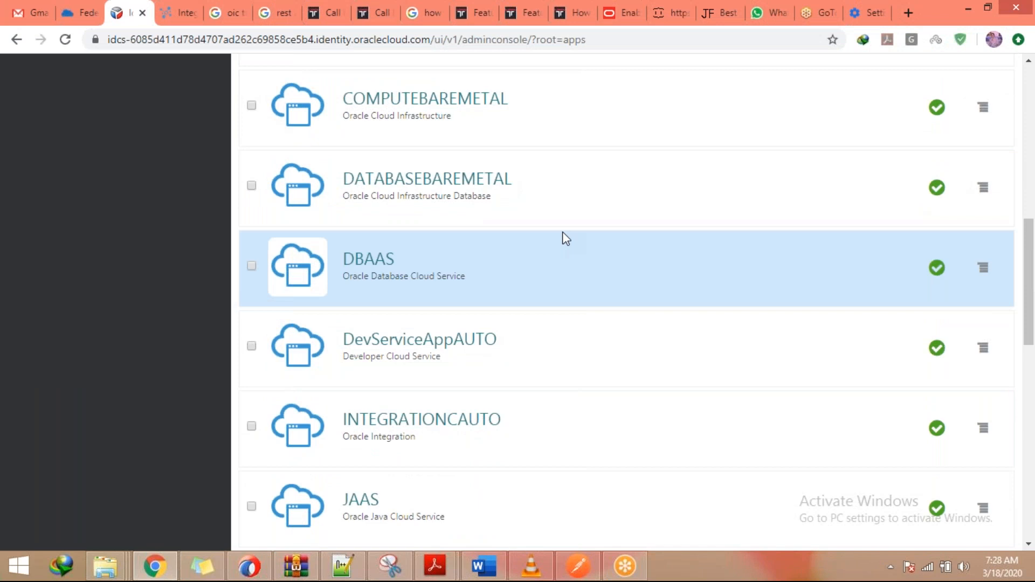
scroll(565, 238, "down", 3)
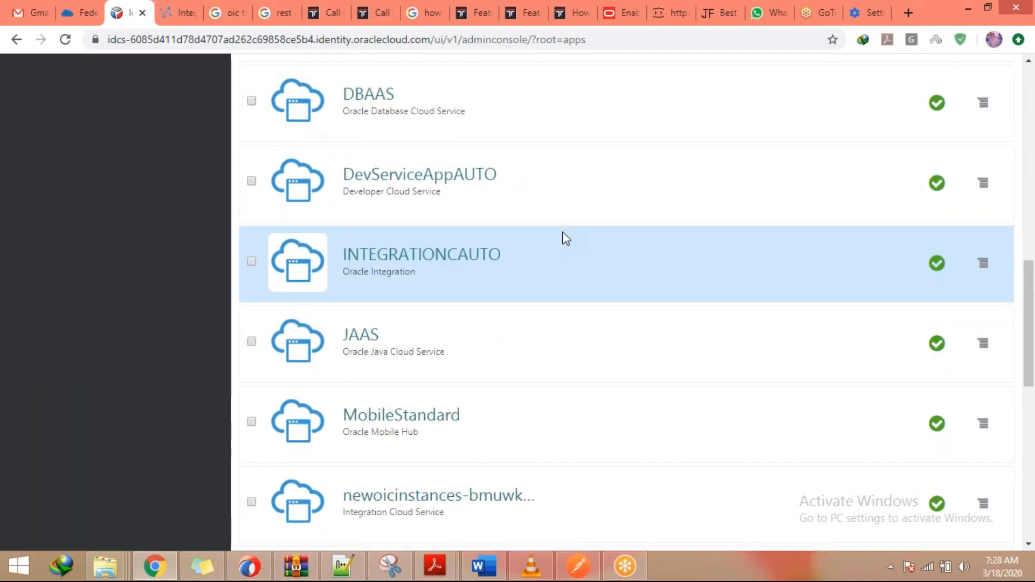
scroll(565, 238, "down", 2)
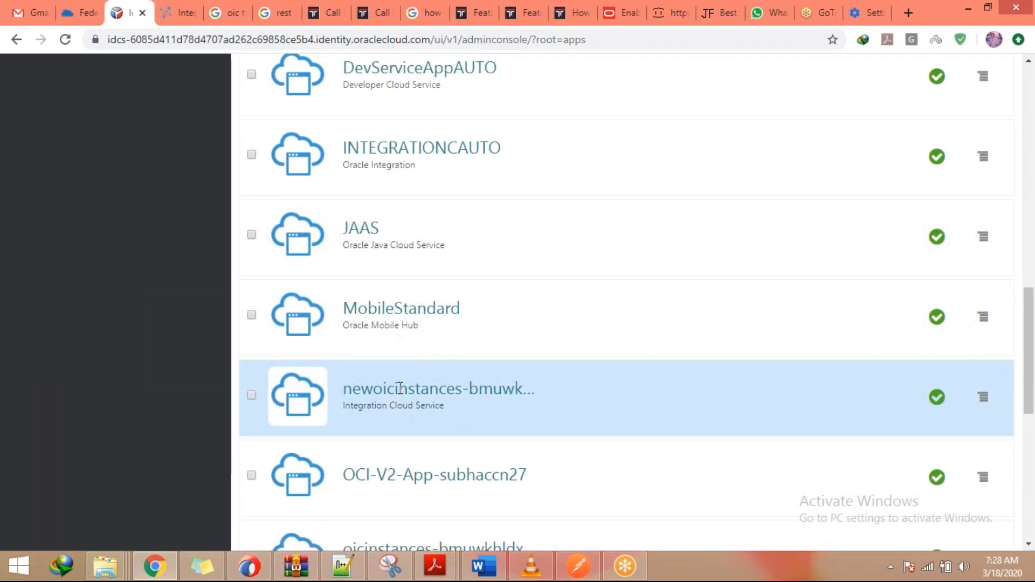
left_click(435, 390)
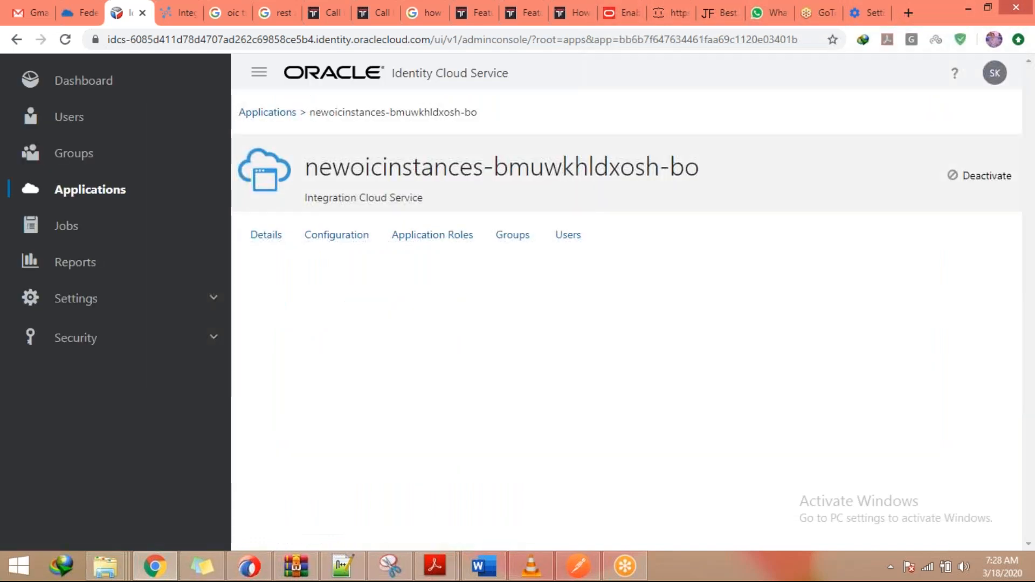
left_click(442, 238)
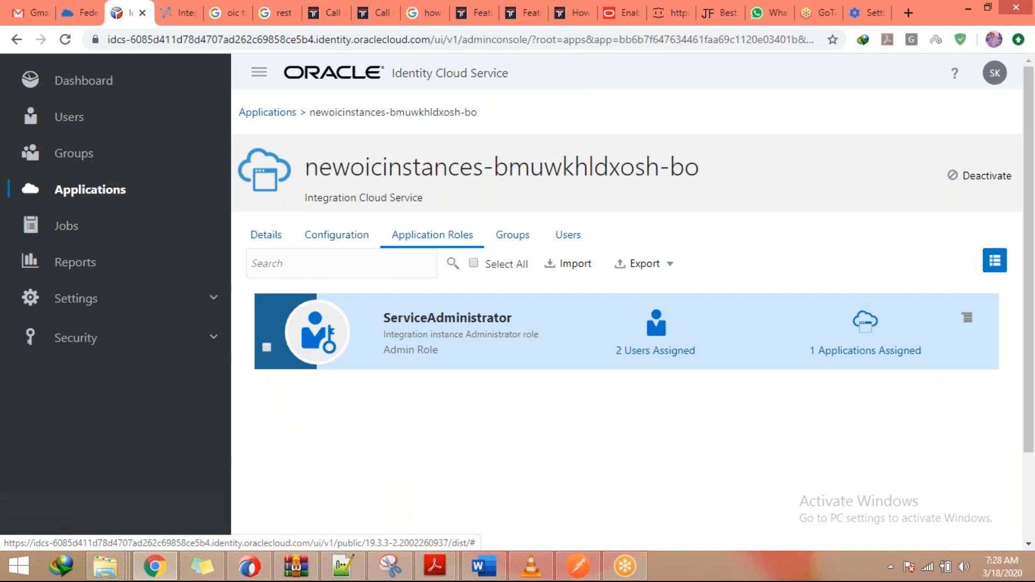
Assign the newly created user to the ServiceAdministrator role of the newoicinstances-bmuwkhldxosh-bo application.
left_click(974, 319)
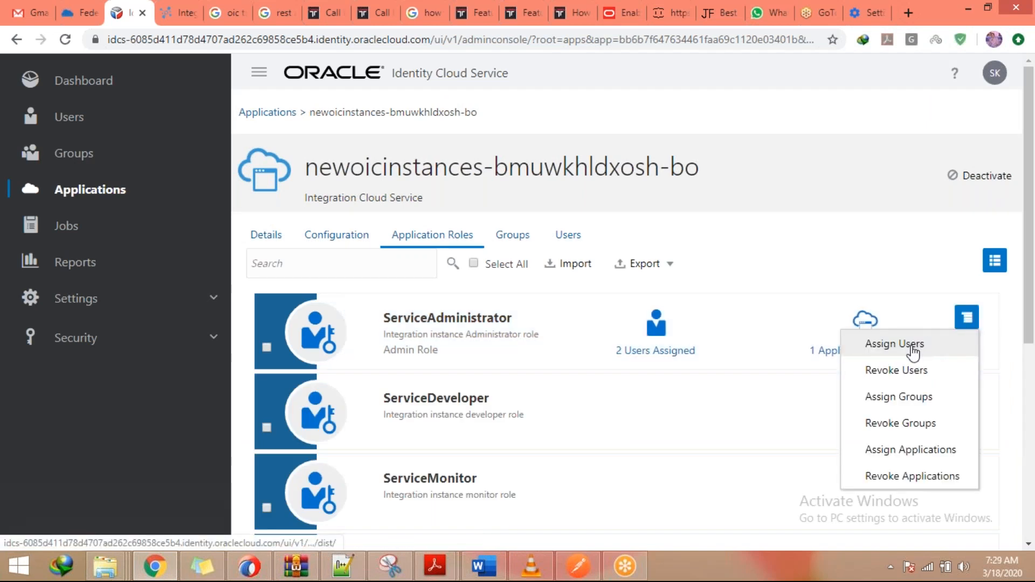
left_click(913, 353)
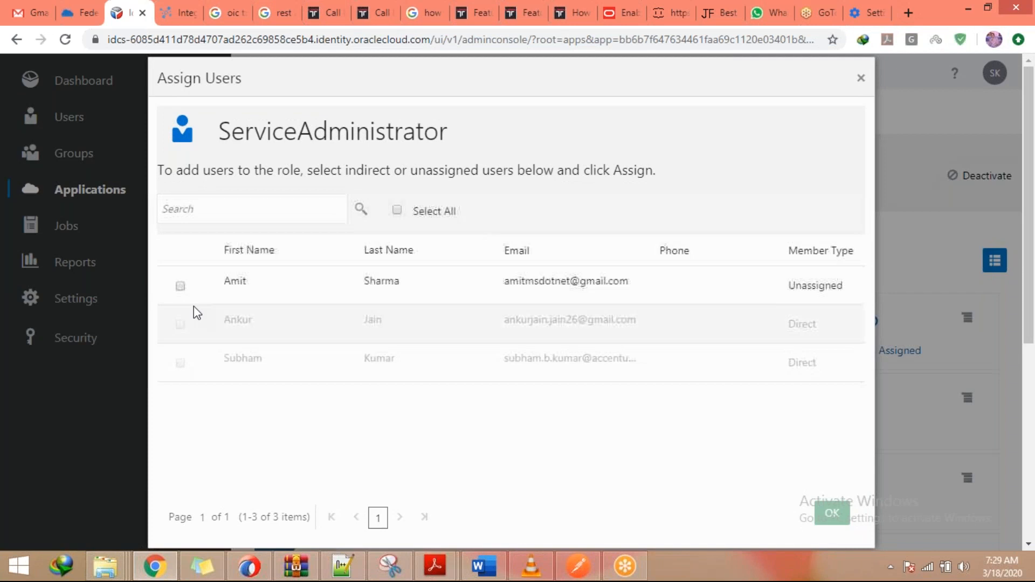
left_click(180, 286)
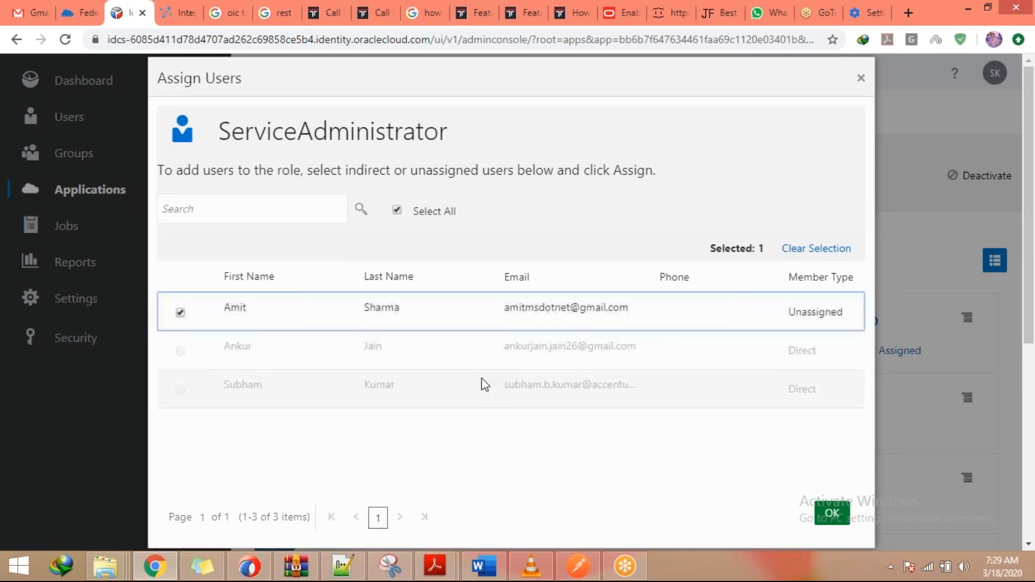
left_click(843, 520)
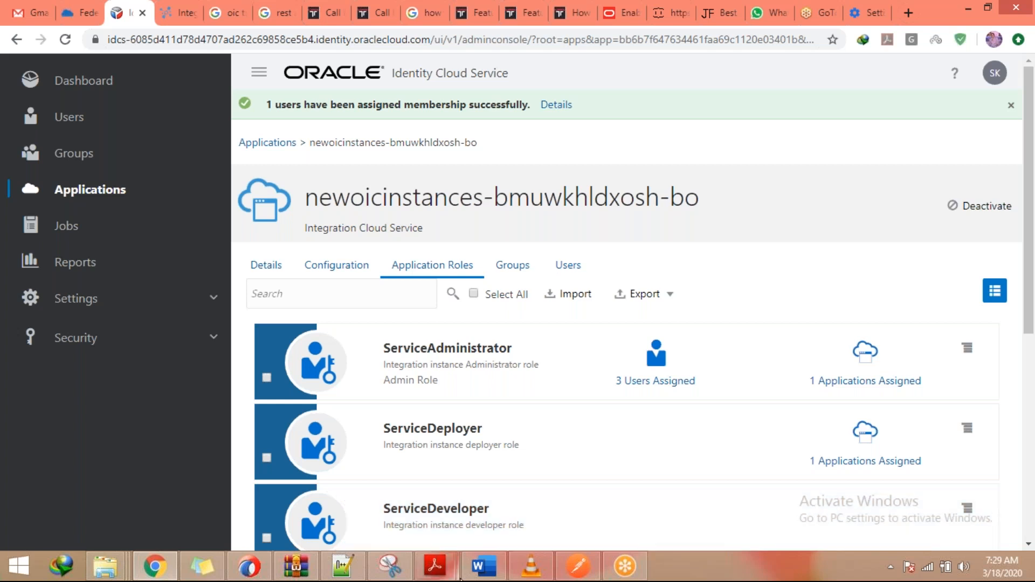
Switch to the Oracle Integration Cloud Training PowerPoint presentation and show the Agenda slide in slide show mode.
mouse_move(459, 579)
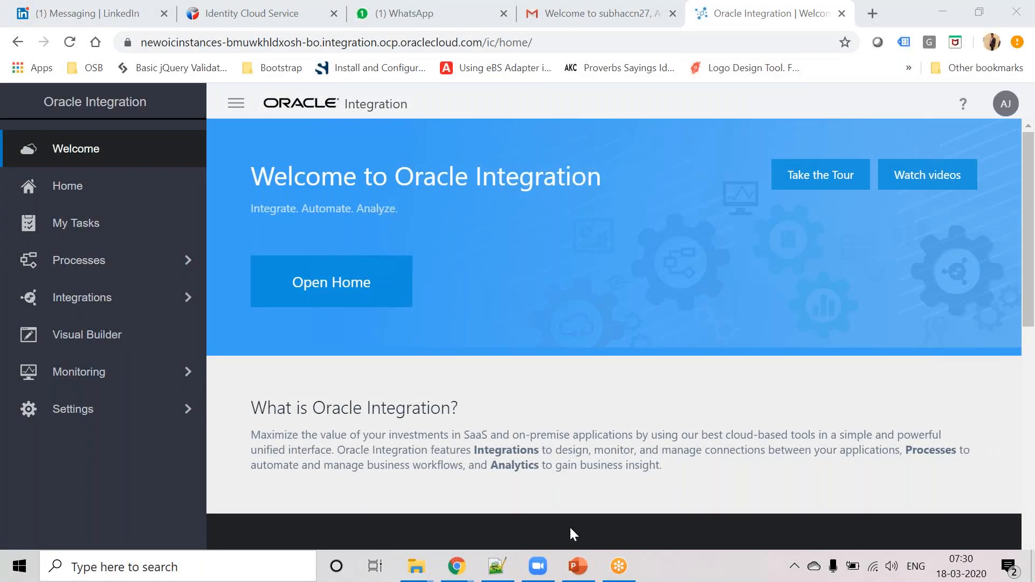
left_click(573, 577)
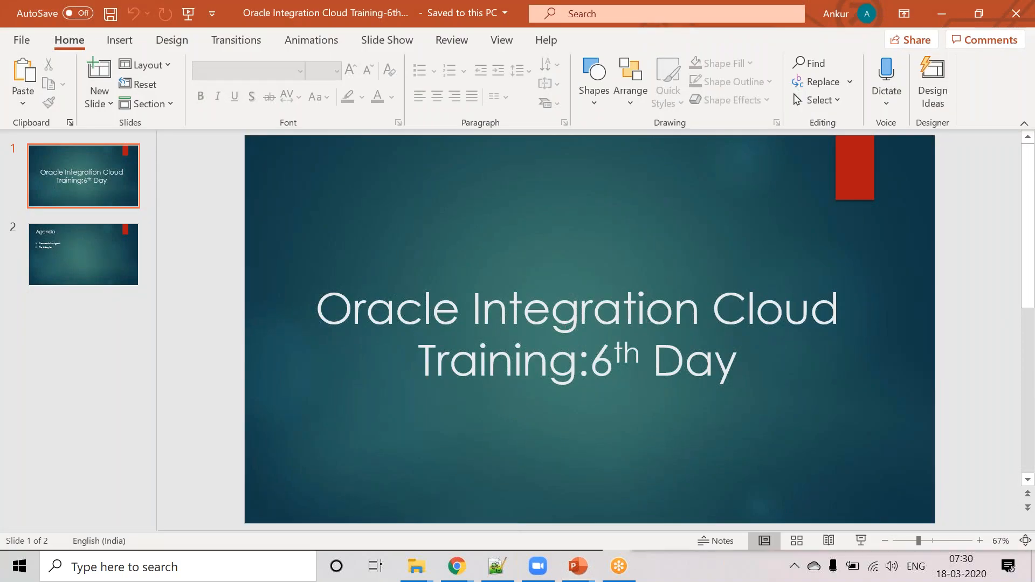
key("F5")
key("Right")
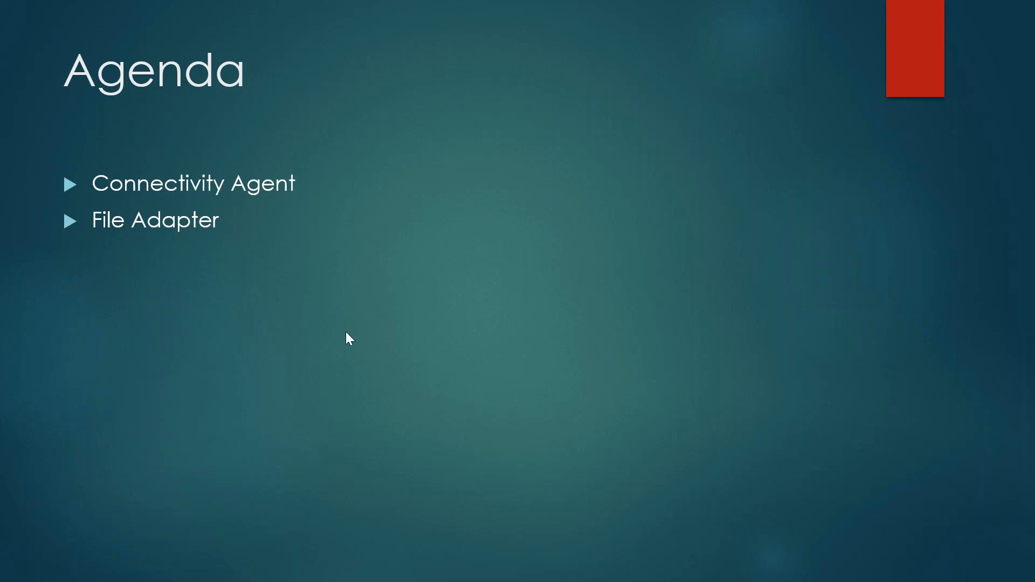
Switch back to Oracle Integration in Chrome, open the Agents page under Integrations, and collapse the navigation menu.
key("alt+Tab")
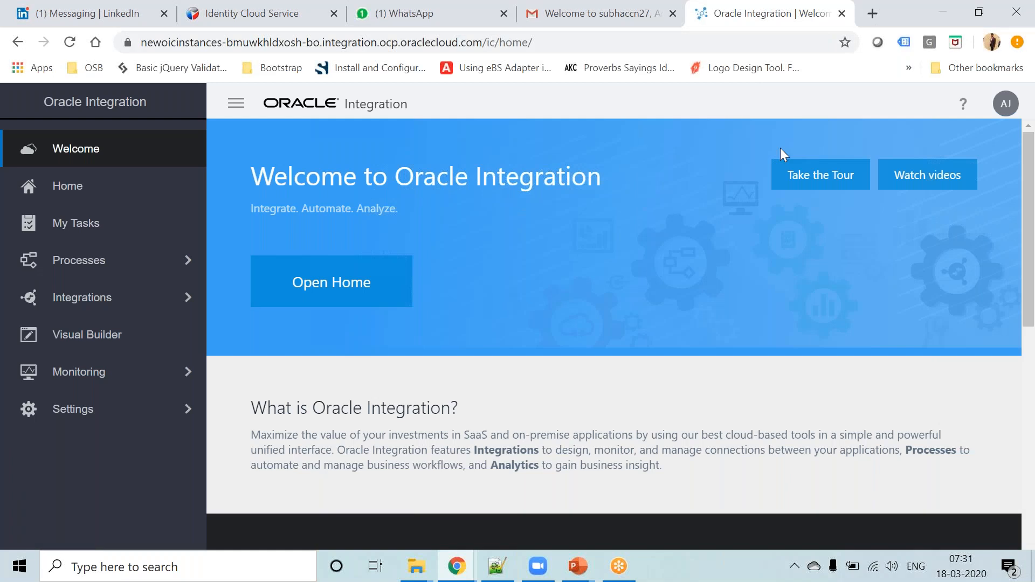
left_click(729, 80)
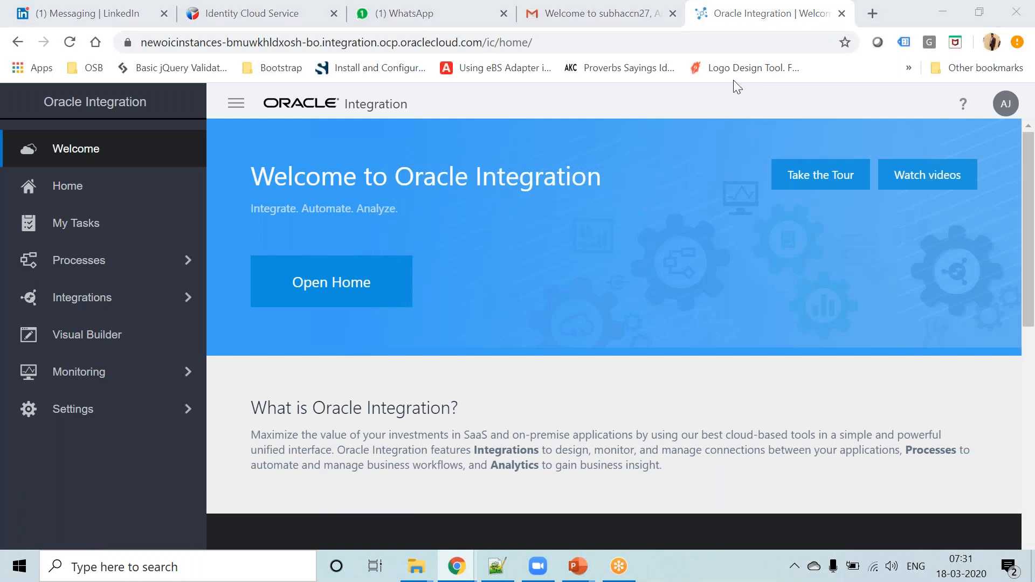
left_click(102, 309)
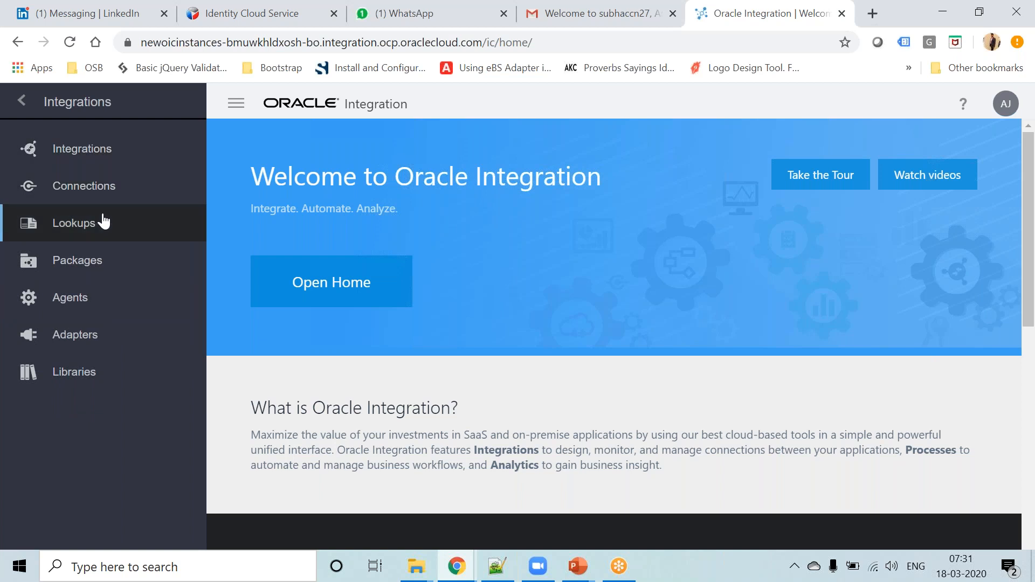
left_click(76, 297)
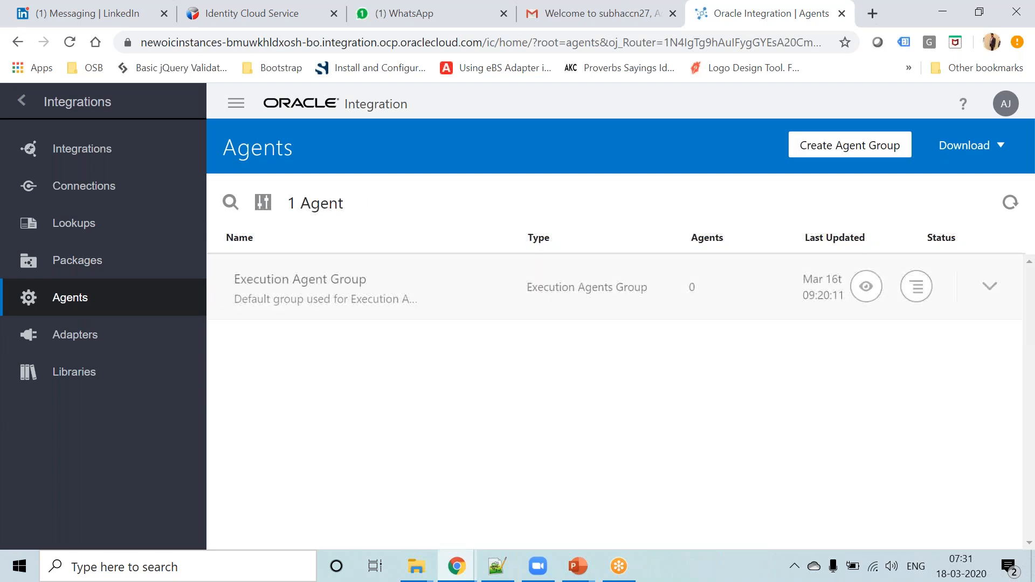
left_click(236, 106)
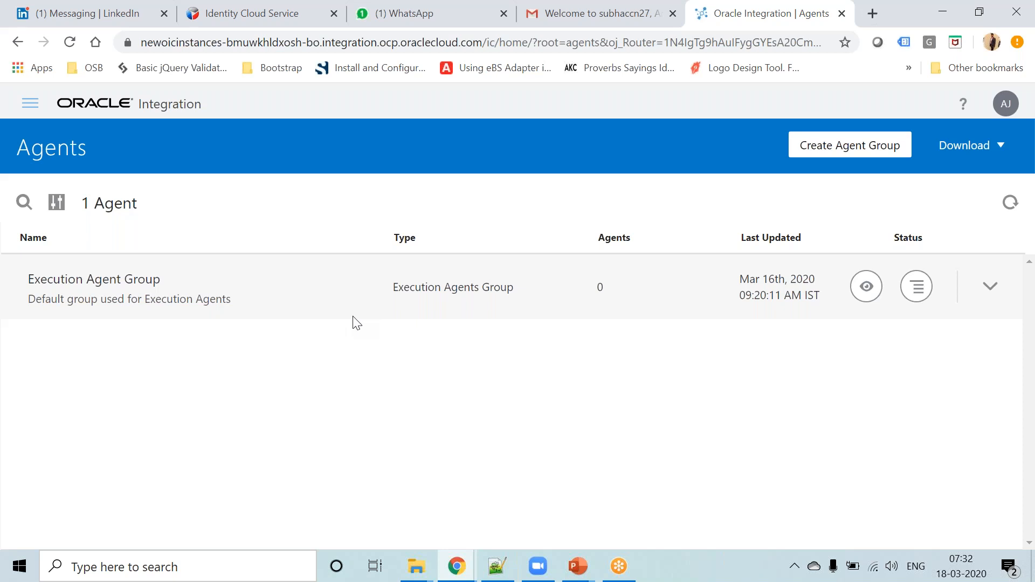
Search Windows for paint and open the Paint app with a blank canvas.
key("super")
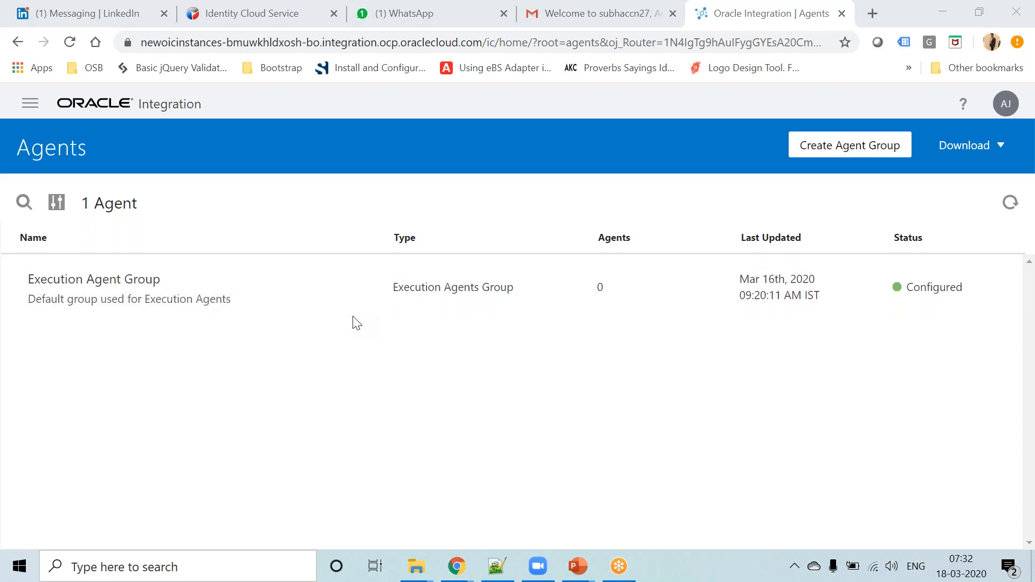
type("paint")
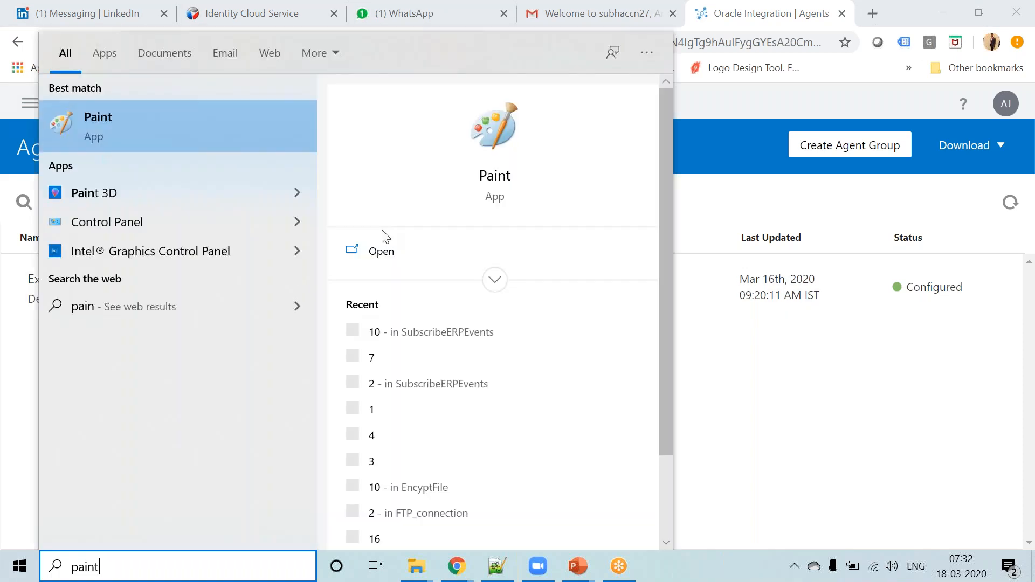
left_click(380, 248)
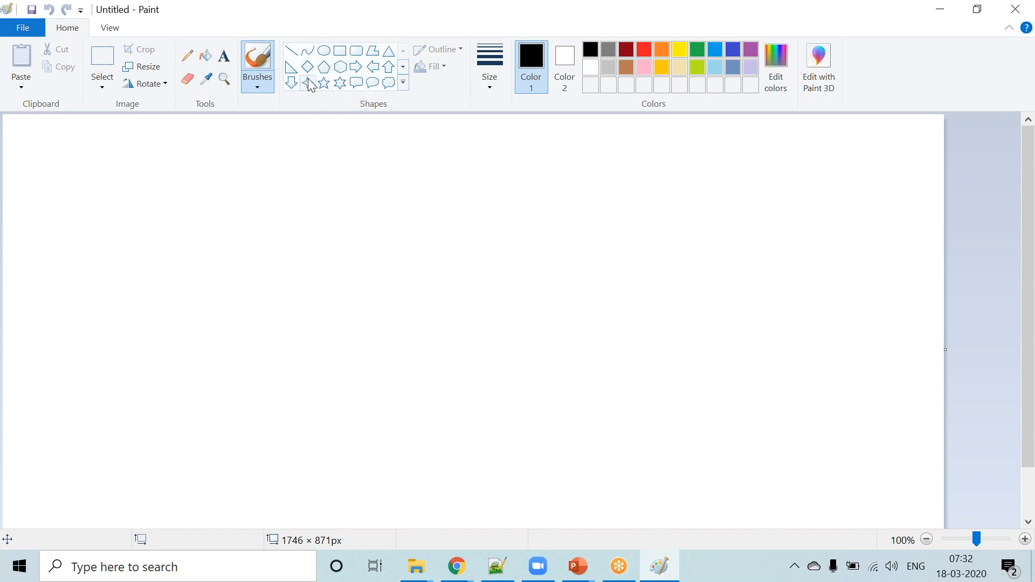
Draw a rectangle about 269 × 258 px on the canvas's right side, labelled Database inside and on-prem above it.
left_click(341, 52)
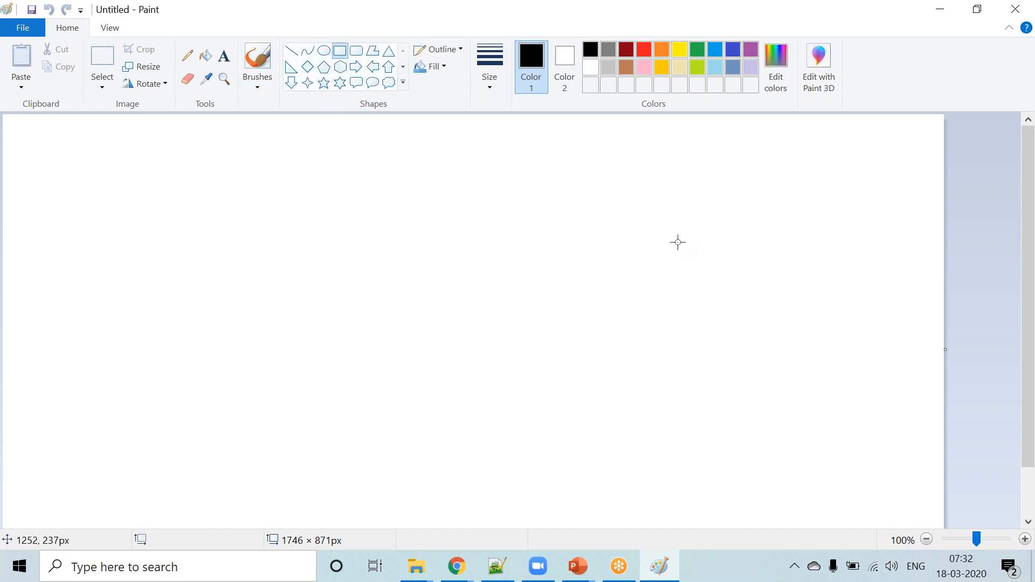
left_click_drag(592, 198, 737, 335)
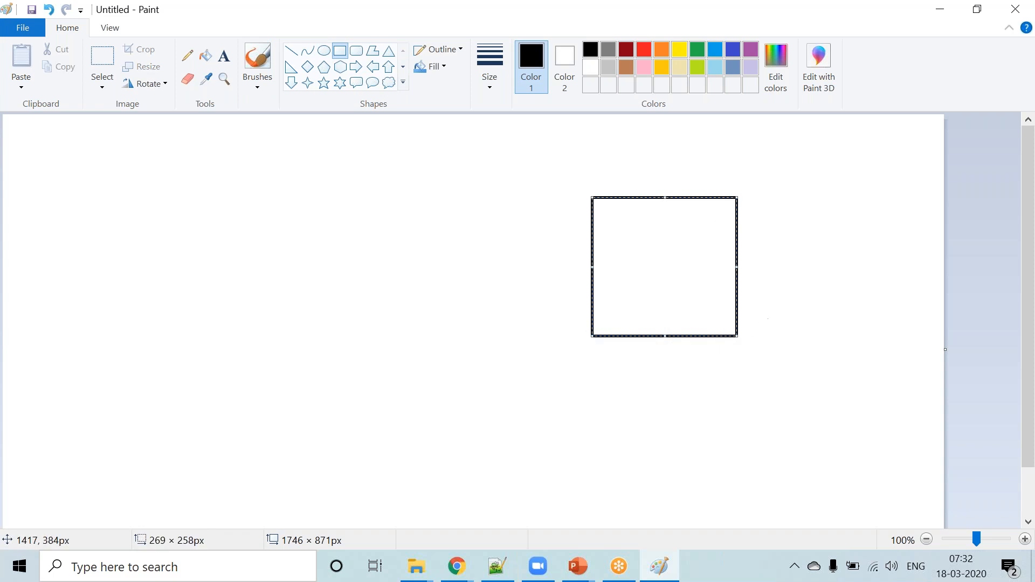
left_click(224, 55)
left_click_drag(619, 253, 692, 296)
type("Database")
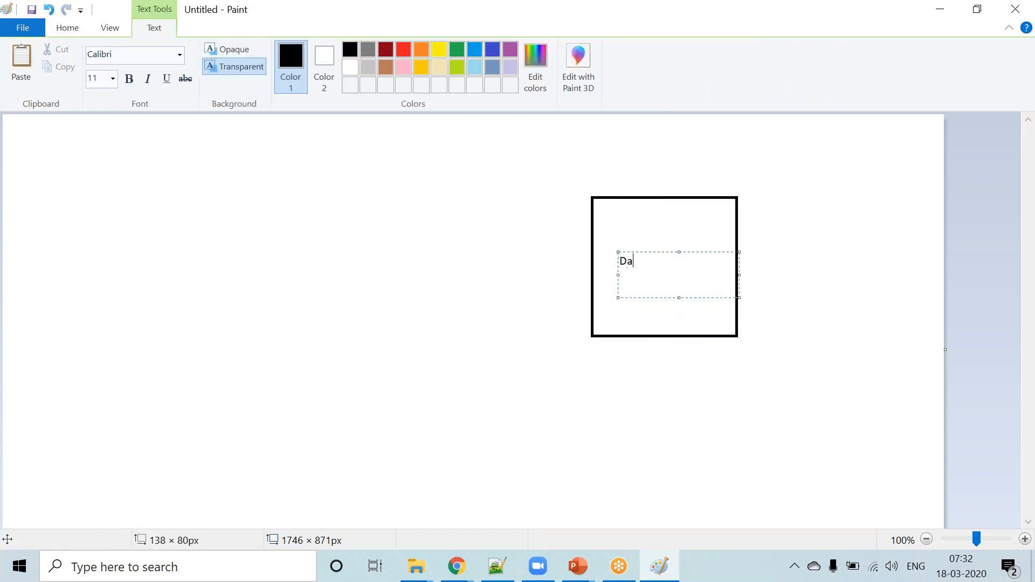
left_click(550, 405)
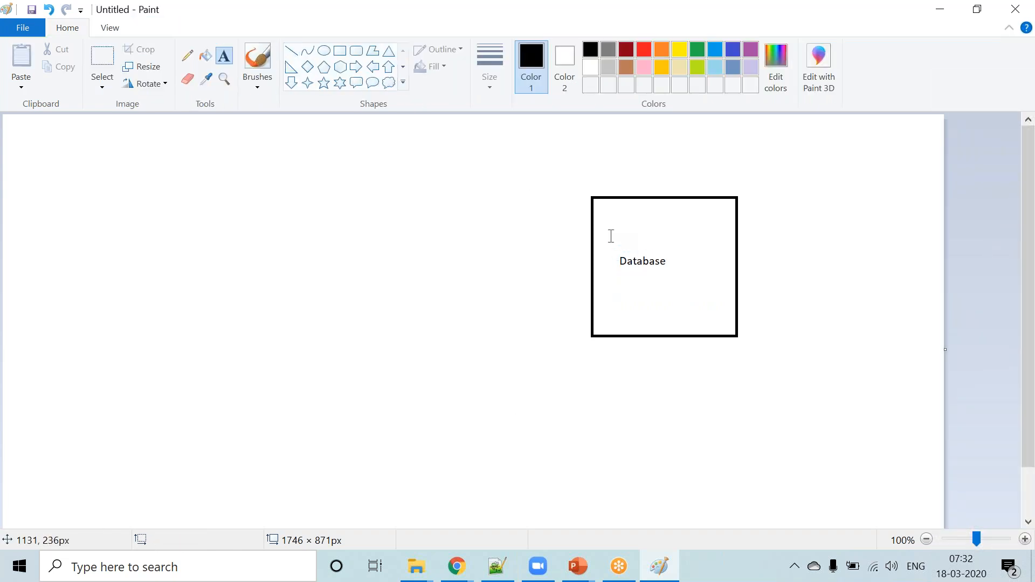
left_click(622, 180)
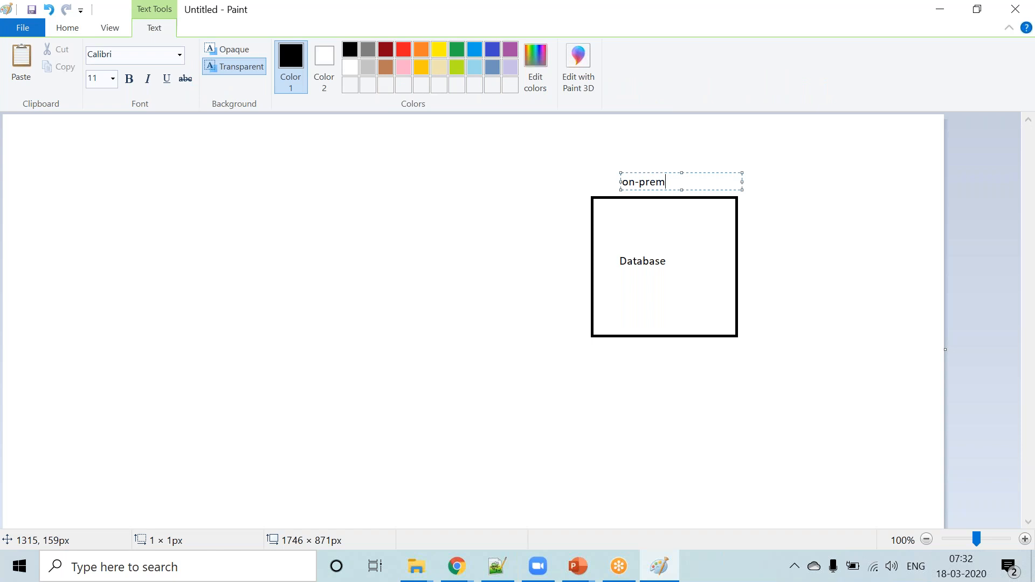
left_click(257, 437)
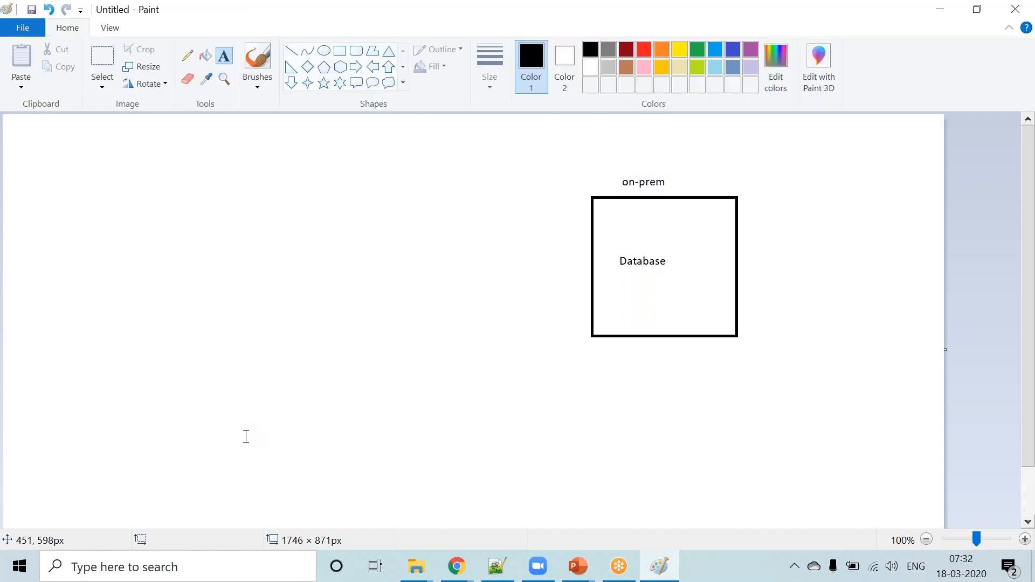
Draw a cloud callout about 209 × 371 px on the canvas's left side and label it OIC.
left_click(389, 82)
left_click_drag(69, 173, 181, 373)
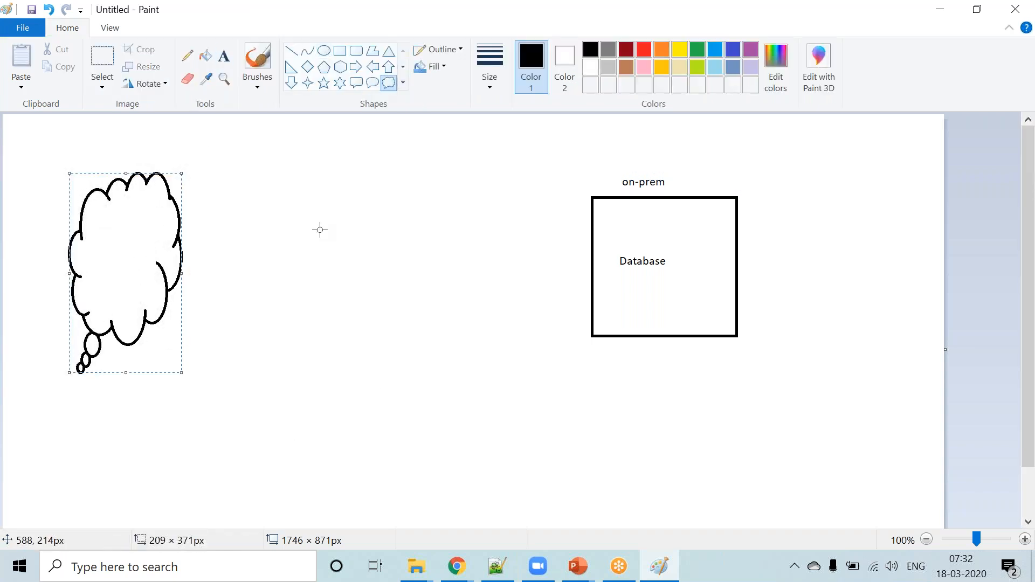
left_click(224, 56)
left_click(99, 239)
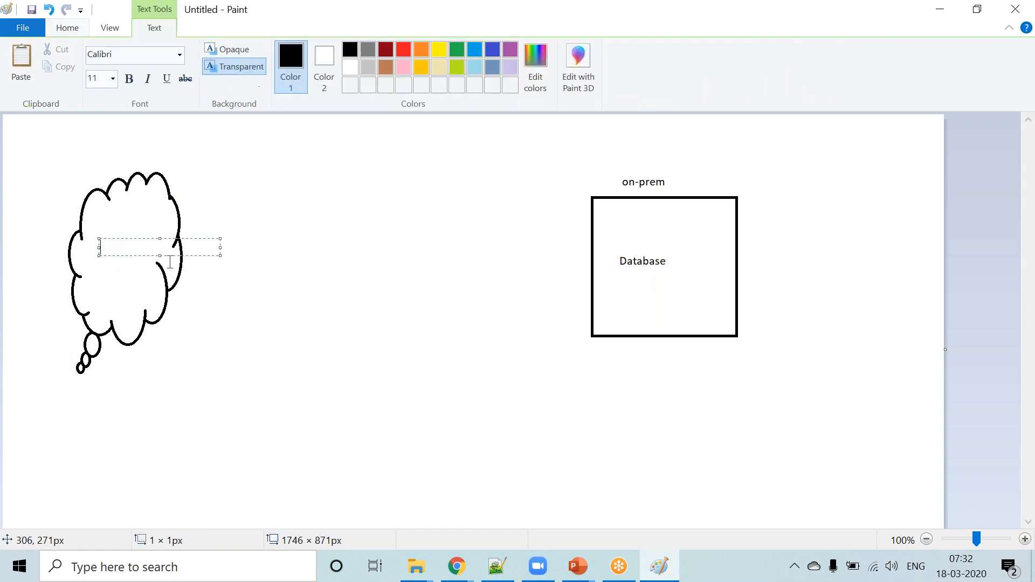
left_click(349, 325)
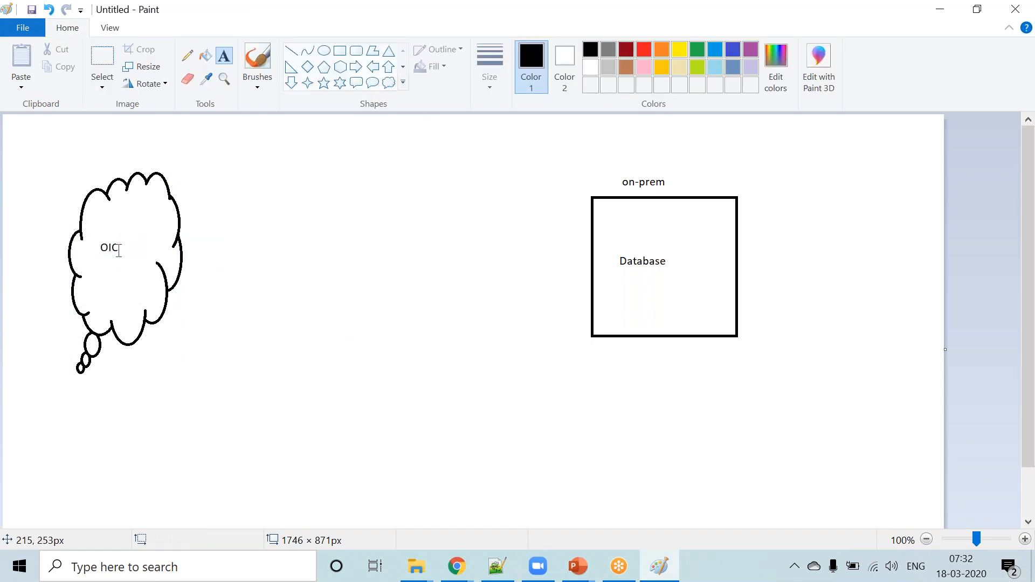
Draw a rectangle about 257 × 168 px below the Database box and label it SOA.
left_click(340, 50)
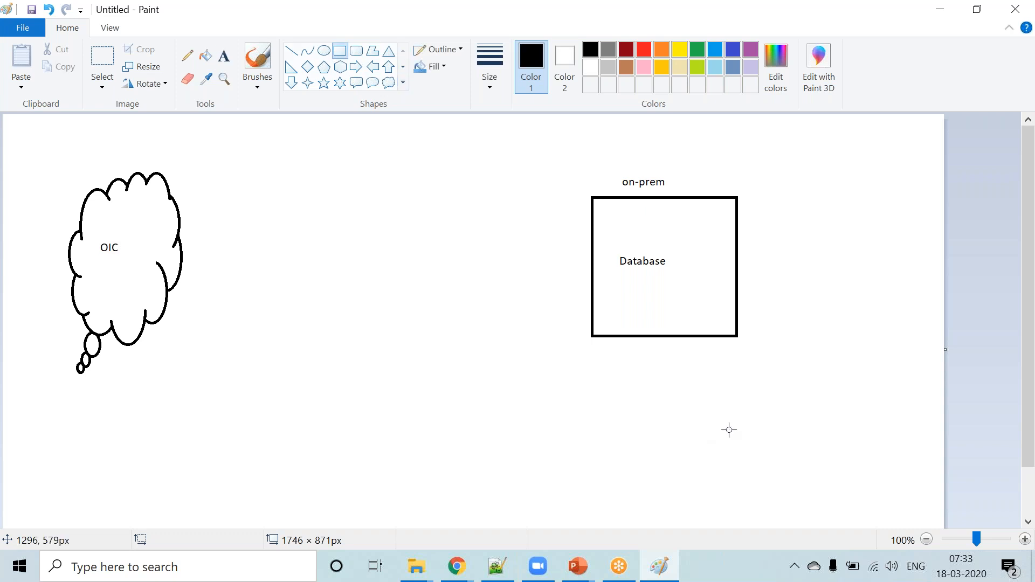
left_click_drag(595, 358, 733, 448)
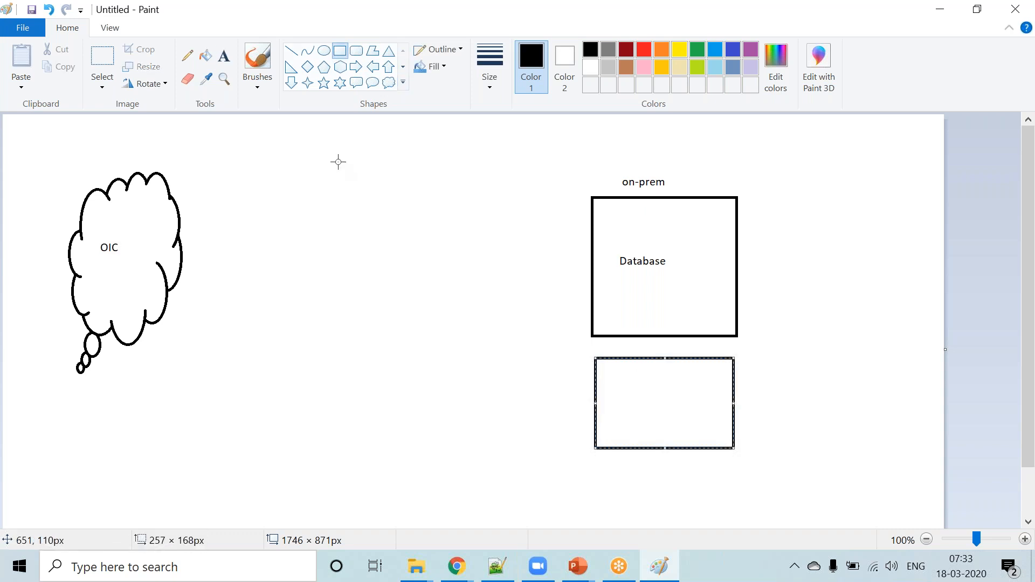
left_click(226, 66)
left_click(649, 406)
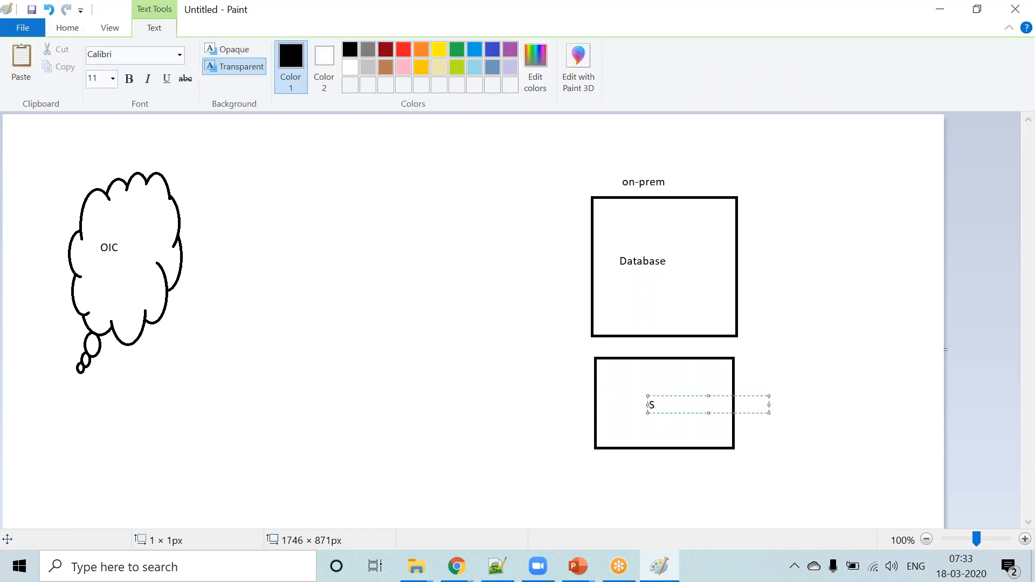
left_click(528, 377)
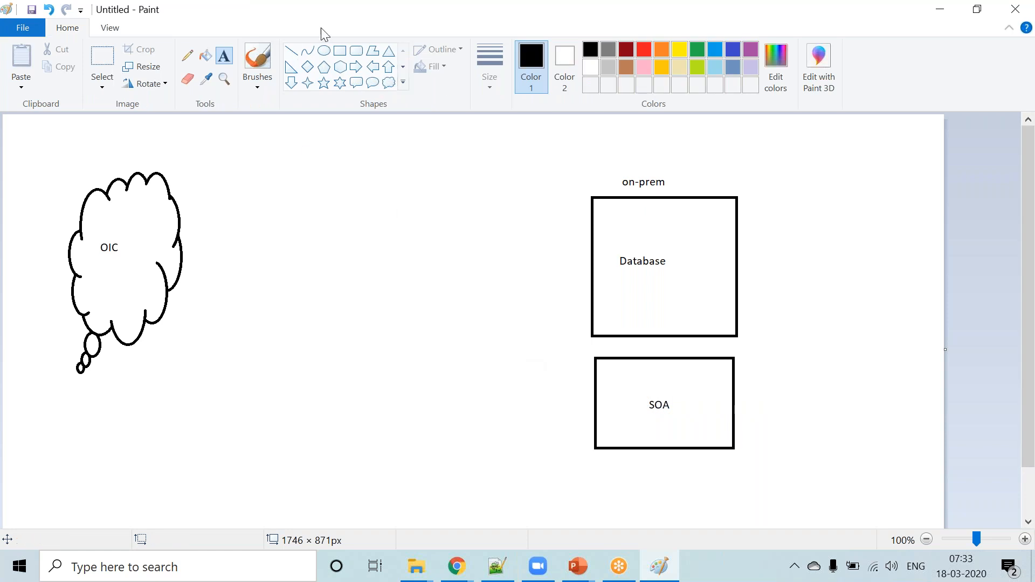
Draw a rectangle about 270 × 81 px below the SOA box and label it EBS.
left_click(339, 50)
mouse_move(595, 465)
left_mouse_down()
mouse_move(712, 536)
mouse_move(741, 507)
left_mouse_up()
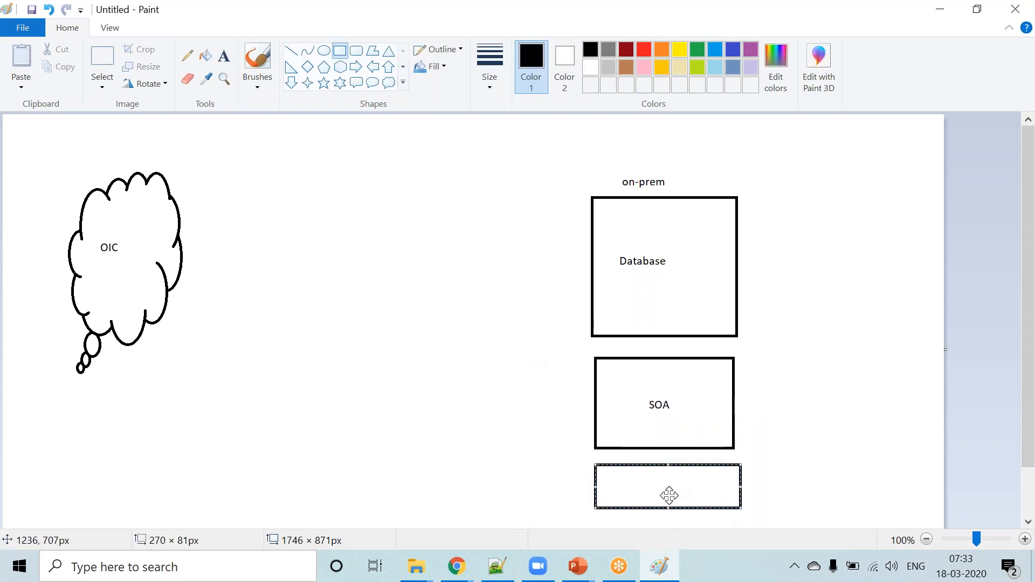
left_click(226, 61)
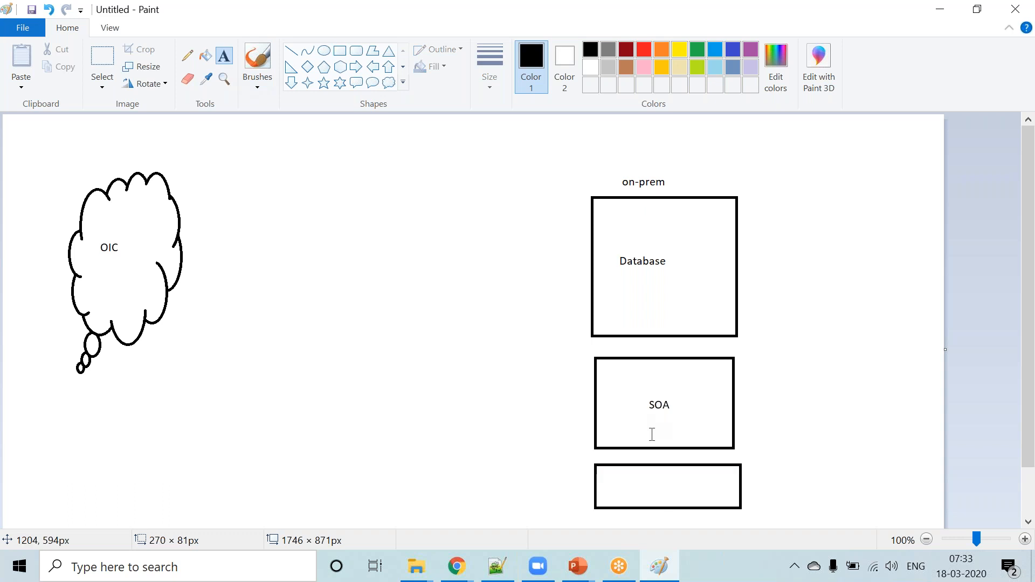
left_click(654, 484)
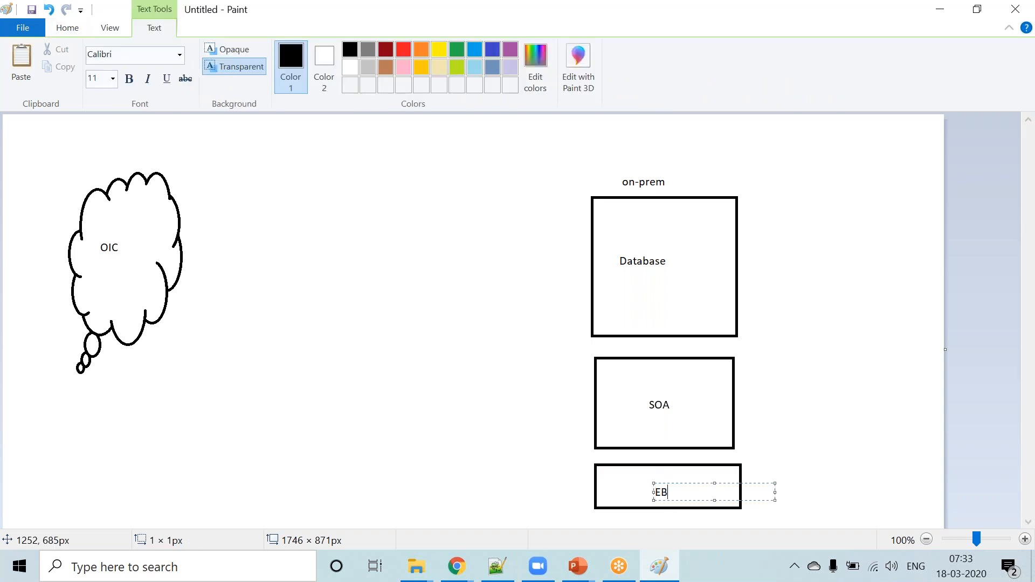
left_click(835, 334)
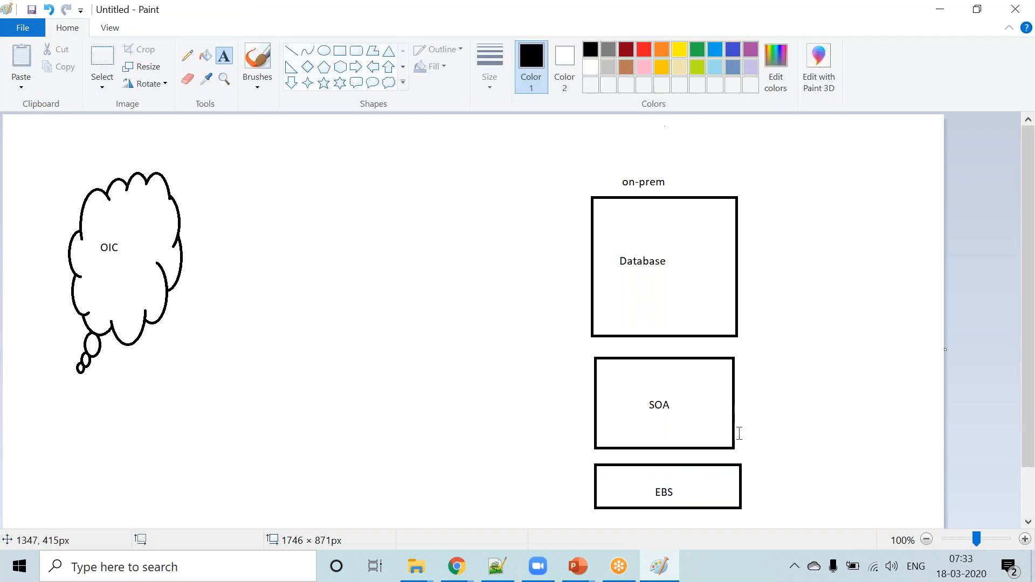
Draw straight lines from the OIC cloud to the Database, SOA and EBS boxes.
left_click(291, 51)
mouse_move(182, 248)
left_mouse_down()
mouse_move(429, 231)
mouse_move(545, 240)
mouse_move(591, 233)
left_mouse_up()
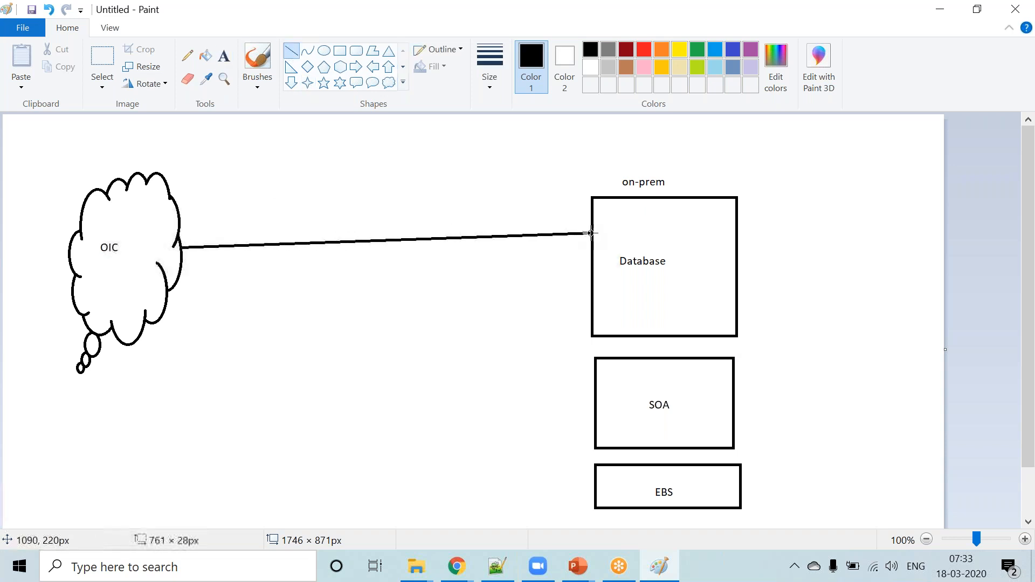
left_click(180, 249)
left_click(263, 287)
mouse_move(181, 249)
left_mouse_down()
mouse_move(614, 397)
mouse_move(596, 397)
left_mouse_up()
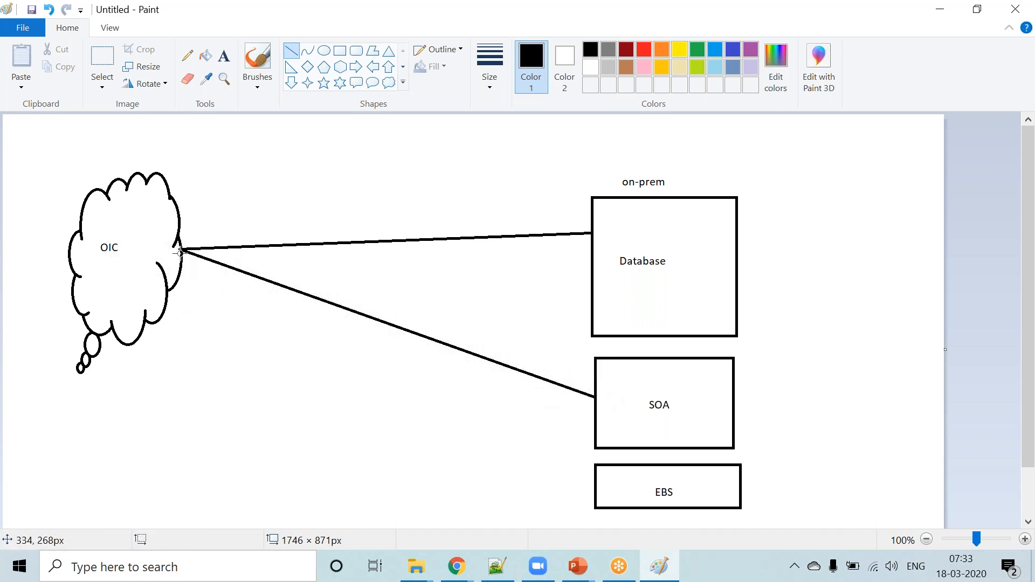
mouse_move(180, 249)
left_mouse_down()
mouse_move(623, 496)
mouse_move(593, 493)
left_mouse_up()
left_click(428, 431)
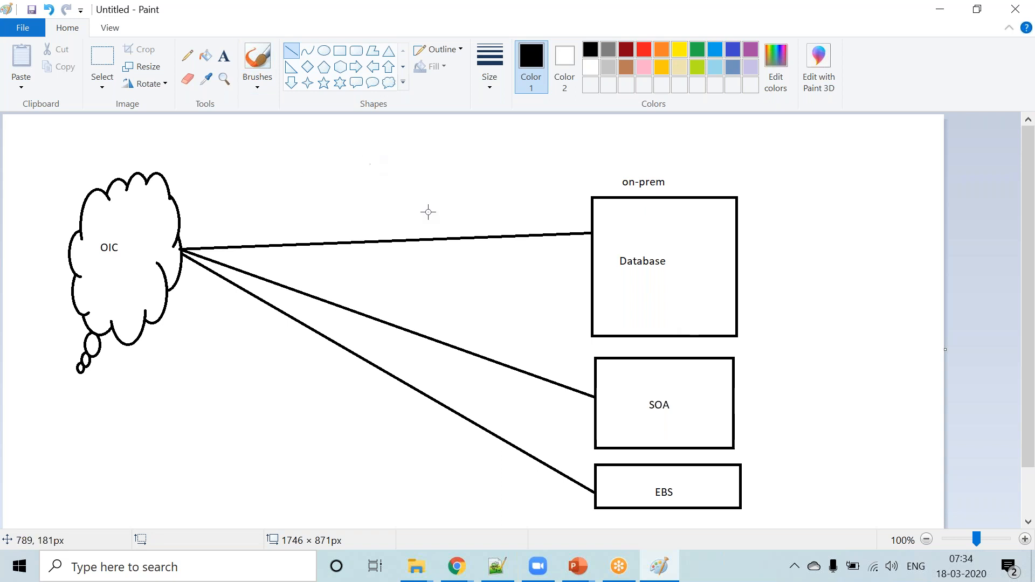
Undo the three lines connecting the OIC cloud to the on-prem boxes.
key("ctrl+z")
key("ctrl+z")
key("ctrl+z")
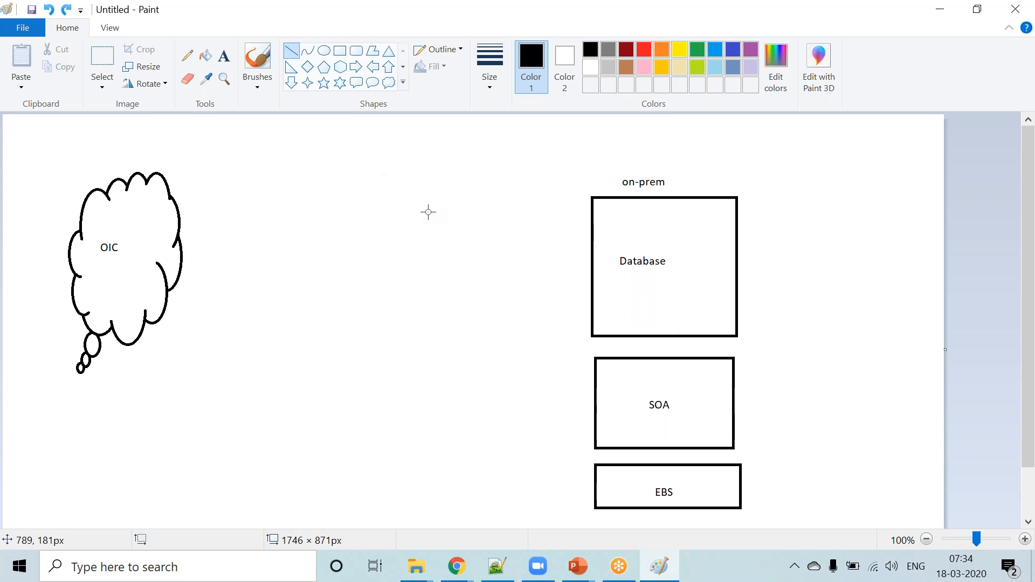
Draw a tall rectangle about 184 × 569 px between the OIC cloud and the on-prem boxes.
left_click(339, 51)
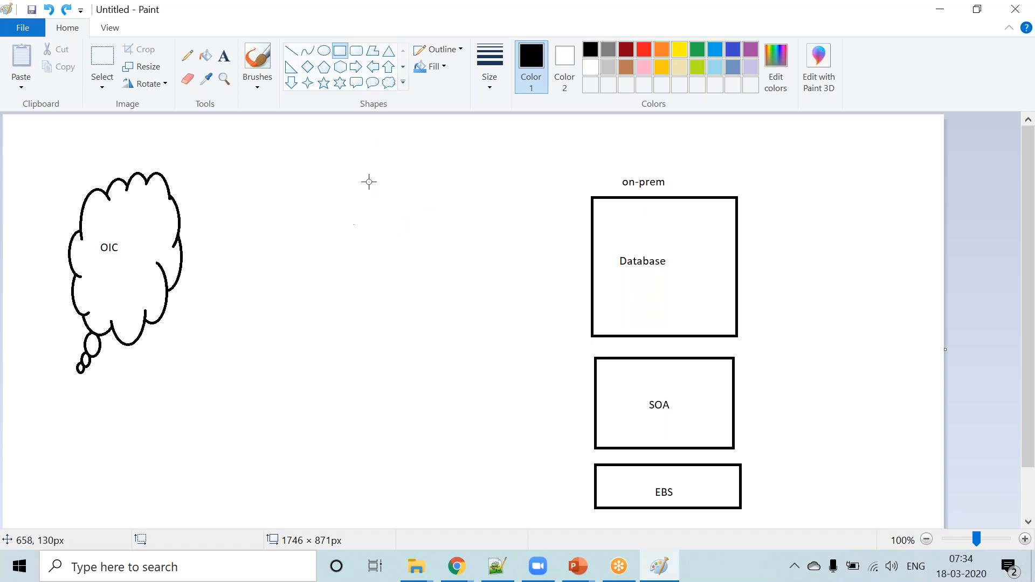
mouse_move(375, 198)
left_mouse_down()
mouse_move(412, 477)
mouse_move(472, 503)
left_mouse_up()
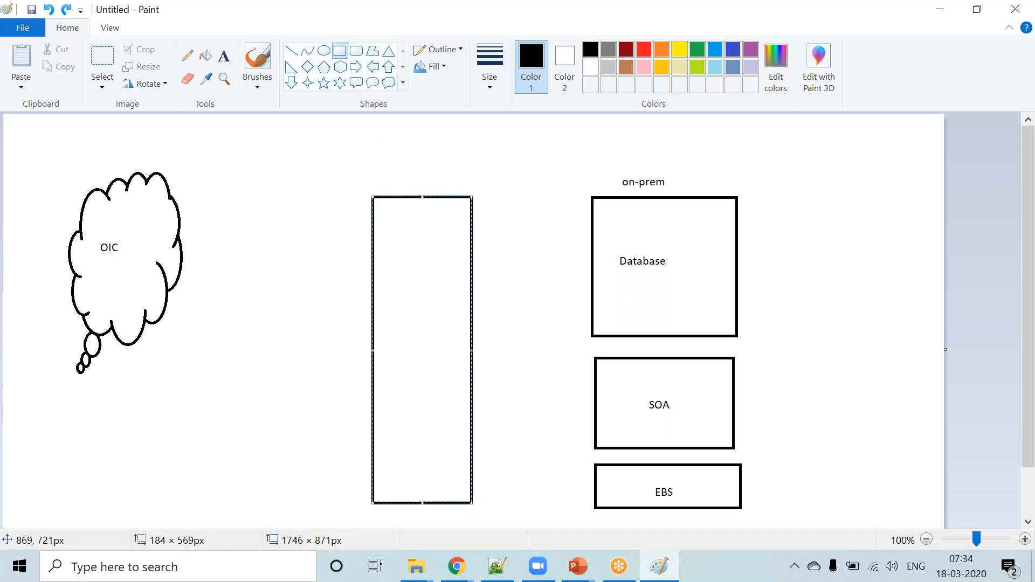
left_click(550, 243)
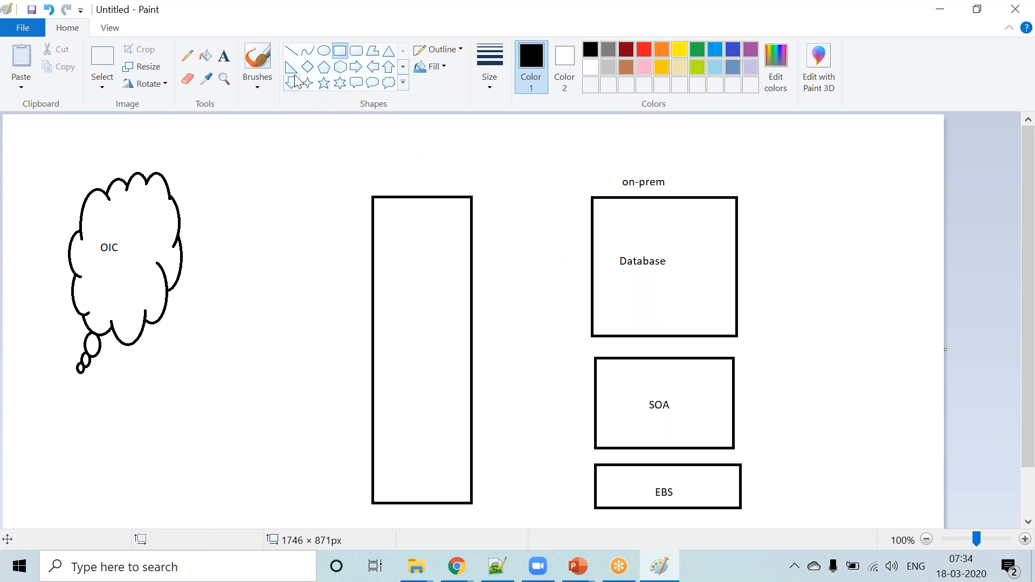
Add the label "connectivity agent vm" above the tall rectangle between the OIC cloud and the on-prem boxes.
left_click(224, 56)
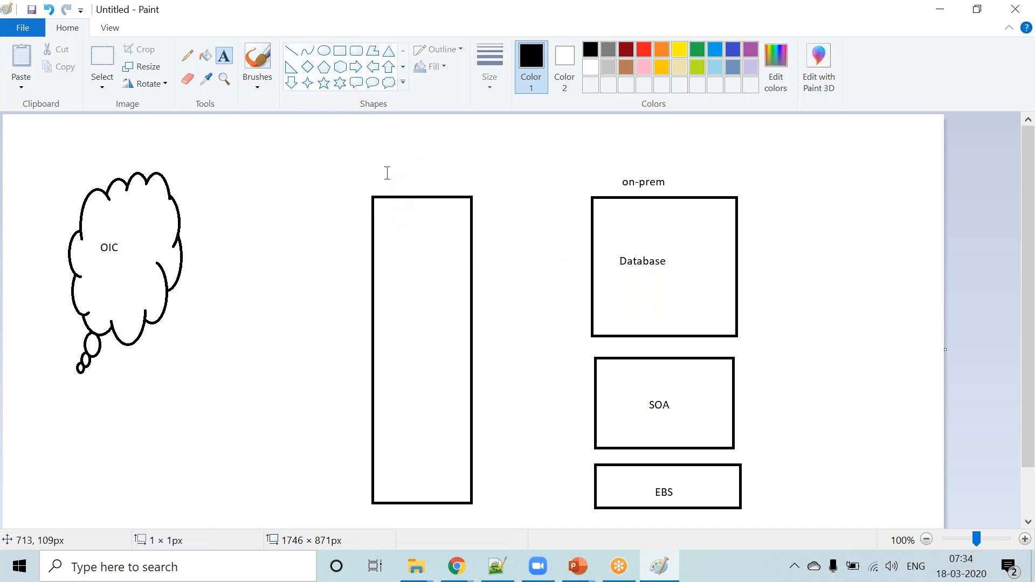
left_click(386, 171)
type("connectivity agent vm")
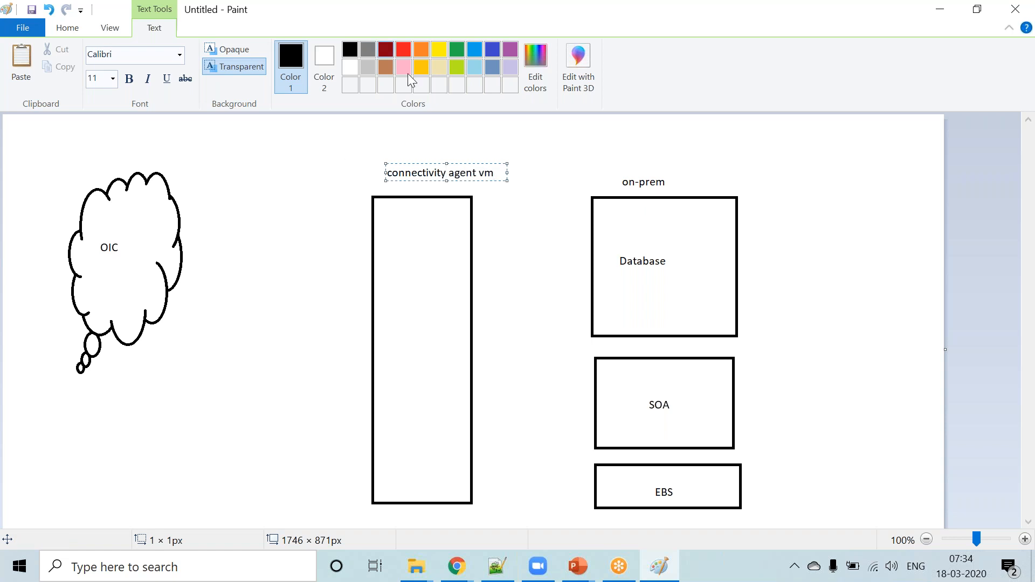
left_click(436, 166)
left_click(432, 169)
left_click(327, 254)
left_click(325, 245)
left_click(433, 174)
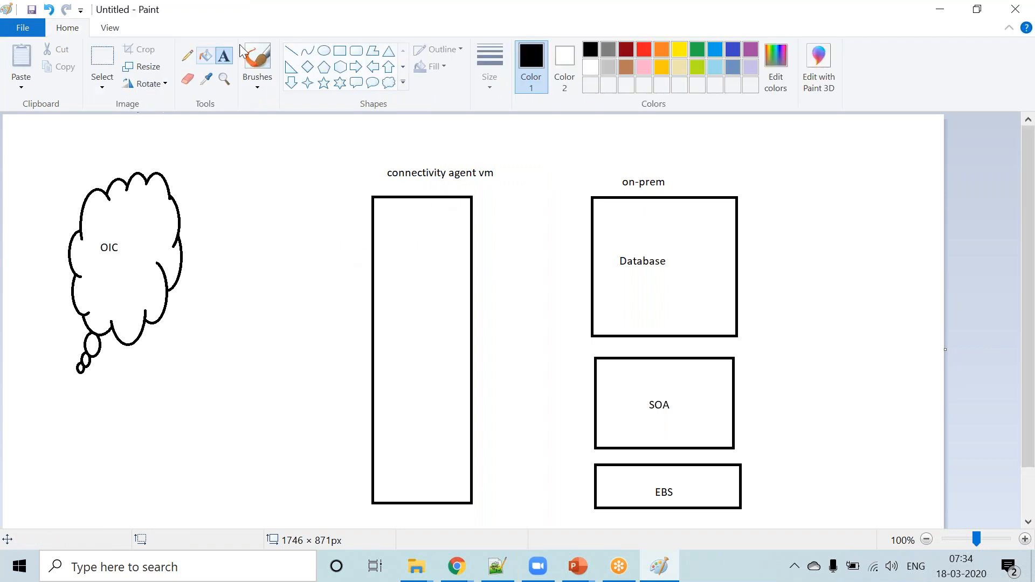
Draw straight lines from one point on the connectivity agent rectangle's right edge to the Database, SOA and EBS boxes.
left_click(294, 52)
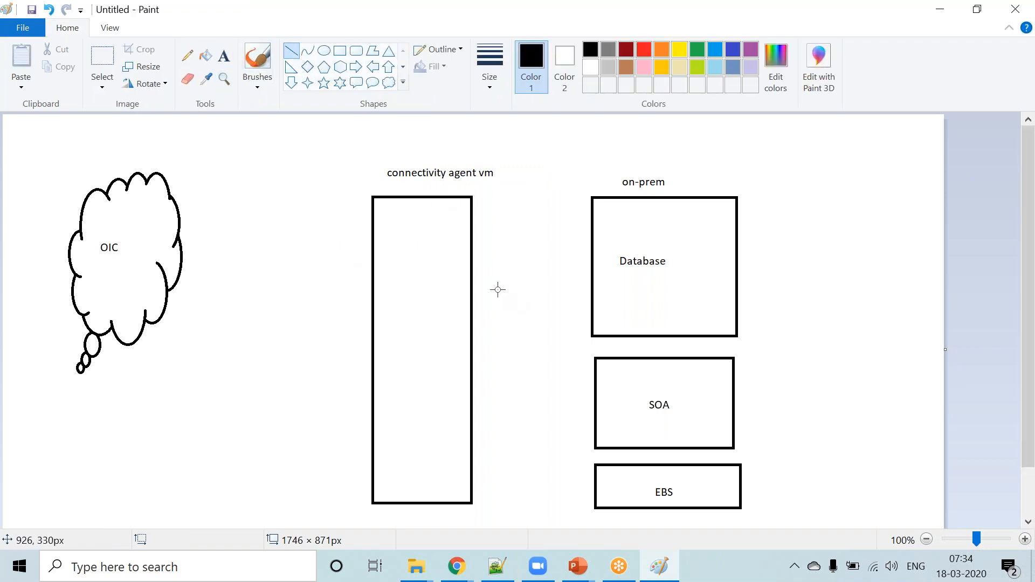
left_click_drag(471, 286, 593, 255)
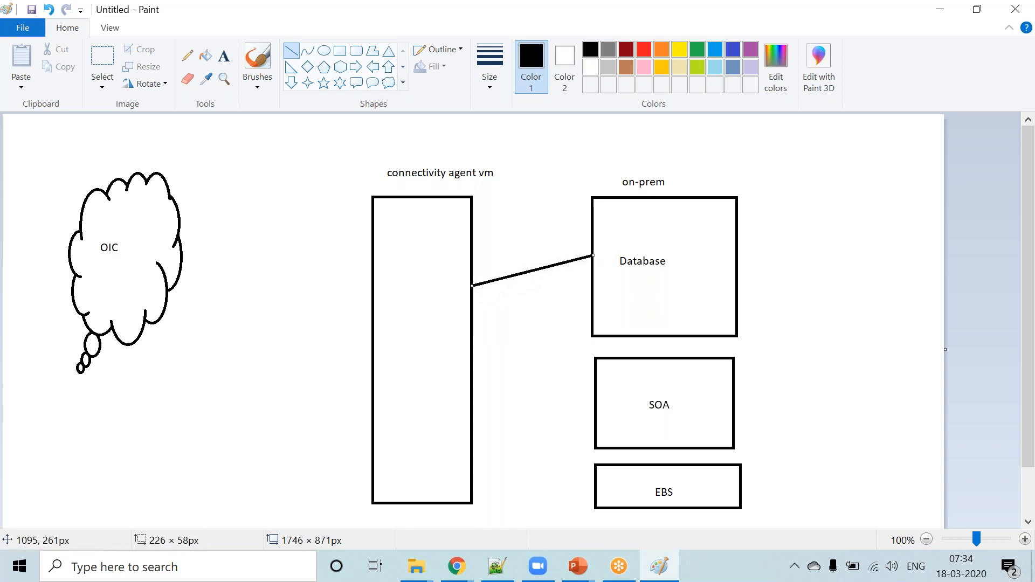
left_click_drag(471, 285, 596, 392)
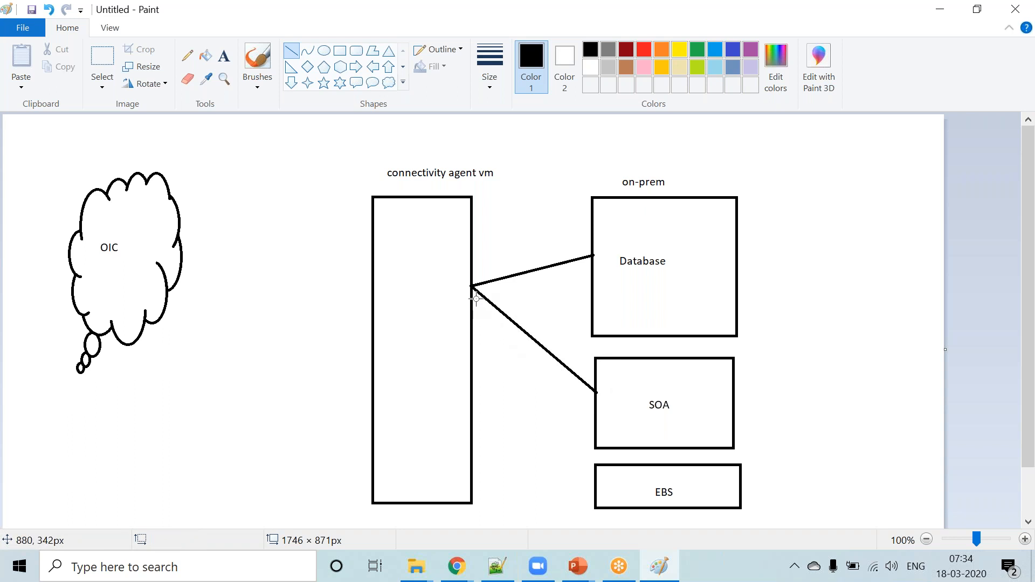
mouse_move(471, 285)
left_mouse_down()
mouse_move(564, 411)
mouse_move(571, 485)
mouse_move(598, 501)
left_mouse_up()
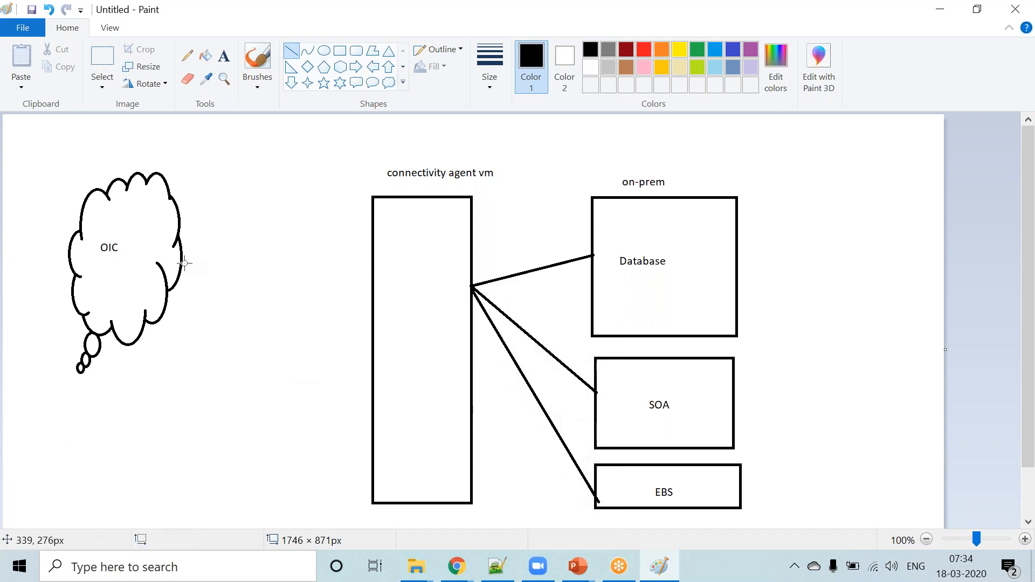
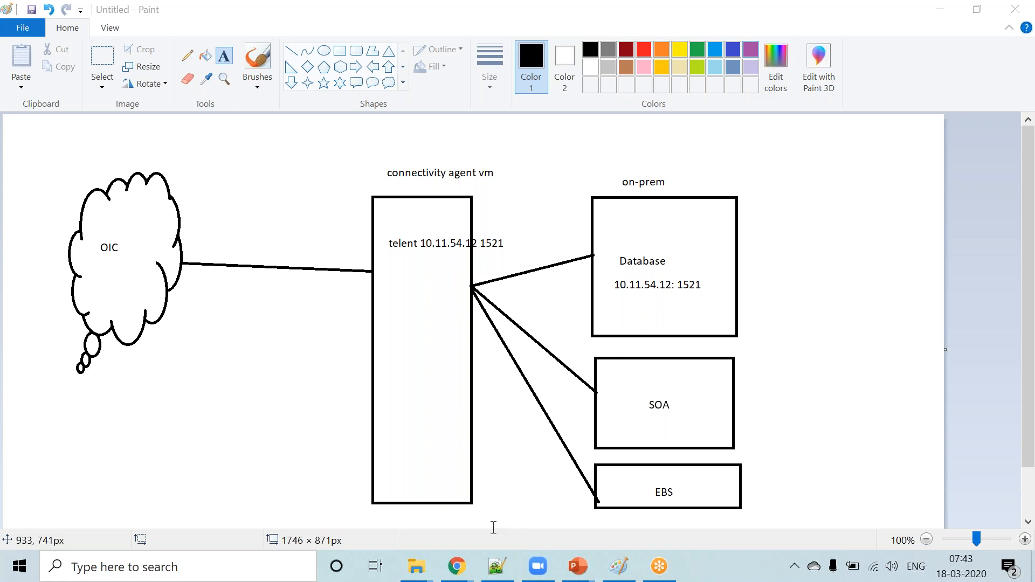
Switch to Chrome and copy the Oracle Integration instance URL up to /ic/home from the Agents page address.
mouse_move(454, 576)
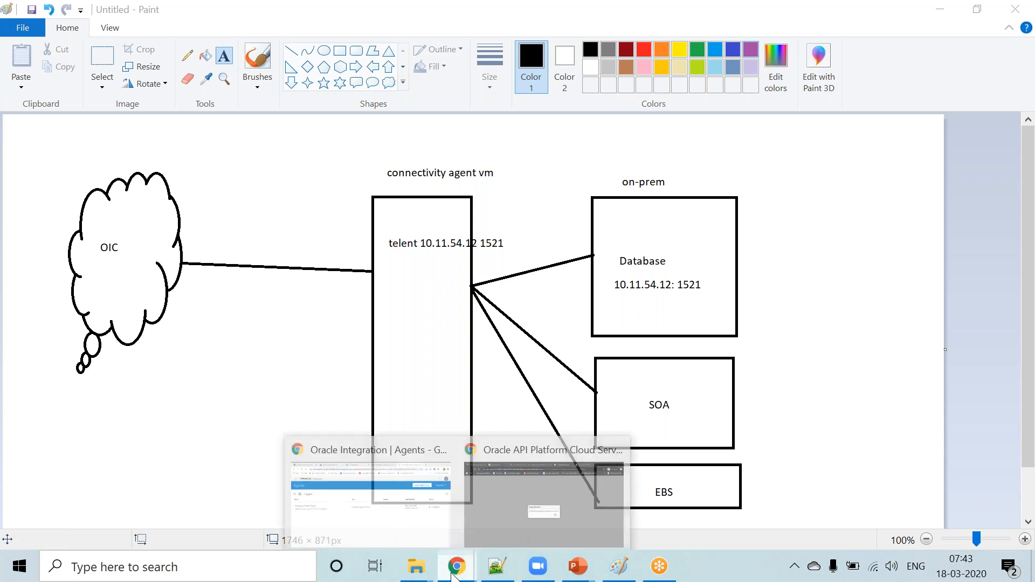
left_click(366, 471)
left_click_drag(529, 44, 481, 14)
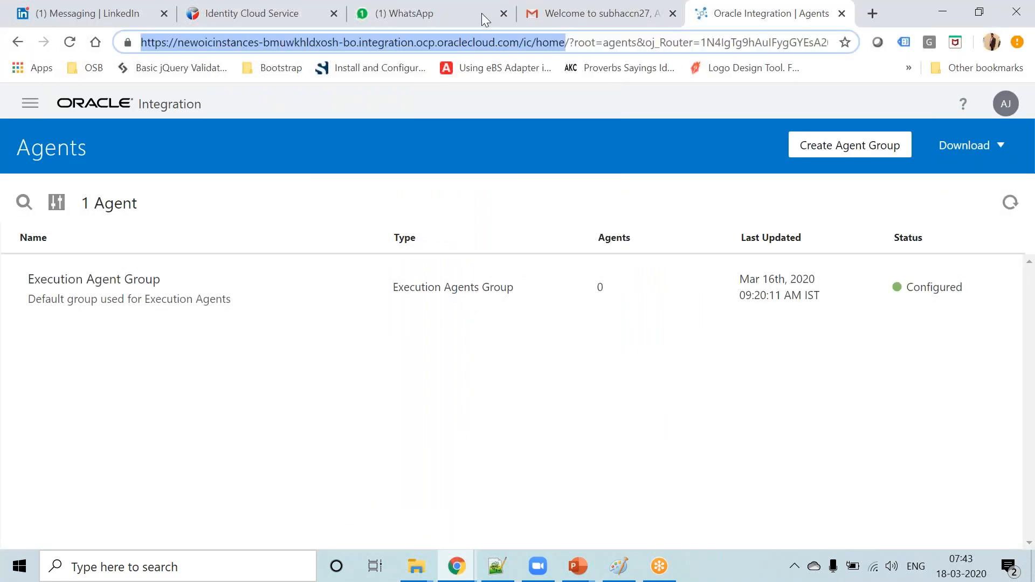
left_click(748, 32)
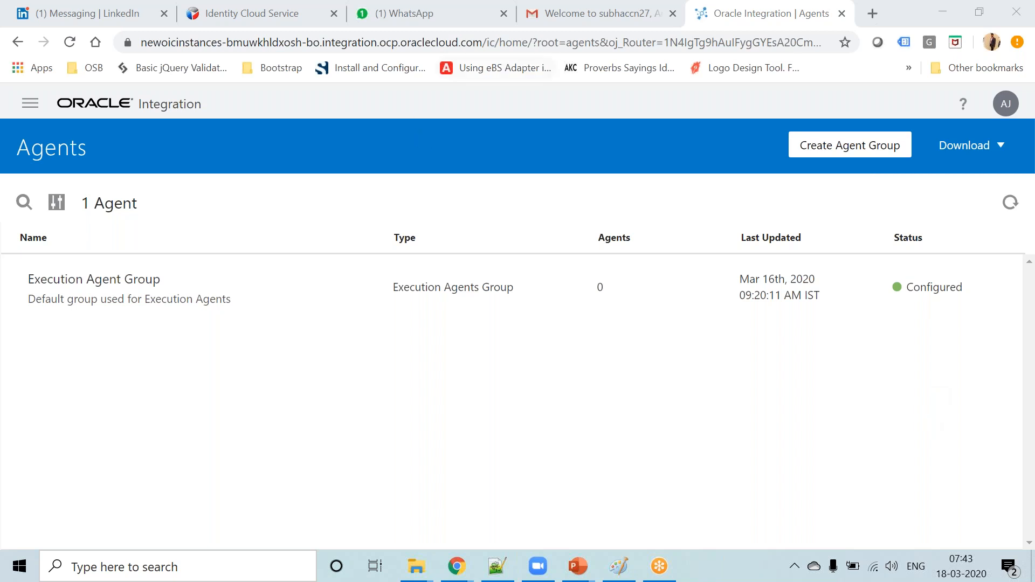
left_click_drag(529, 42, 9, 11)
key("ctrl+c")
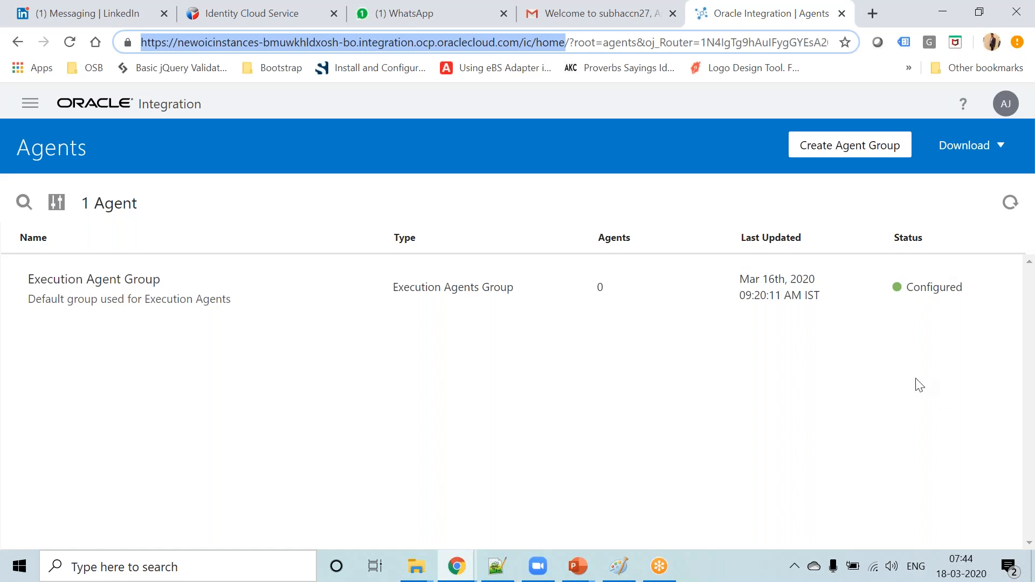
Send the copied Oracle Integration URL to the first trainee in the WhatsApp chat list.
left_click(379, 16)
left_click(178, 264)
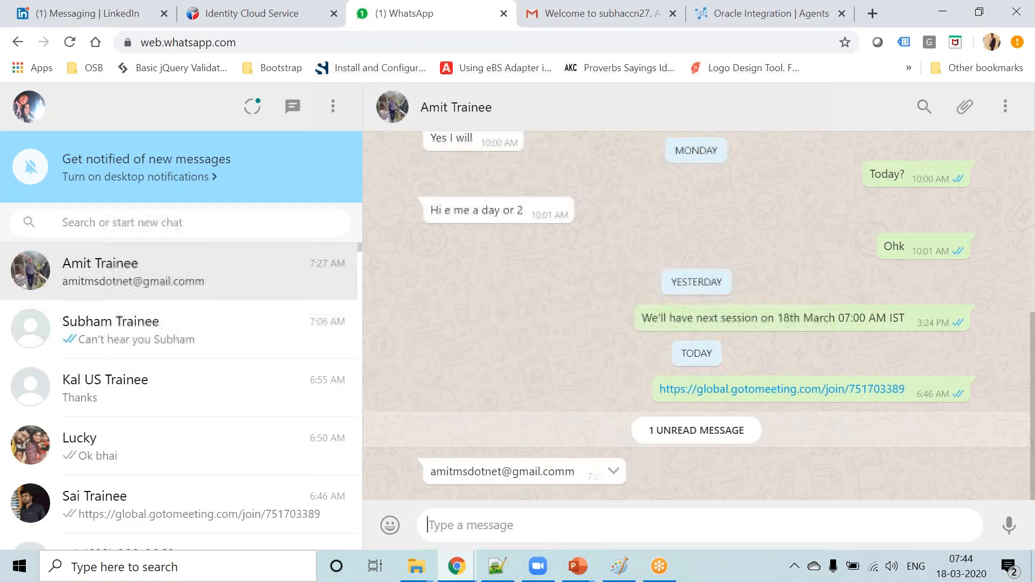
key("ctrl+v")
key("Return")
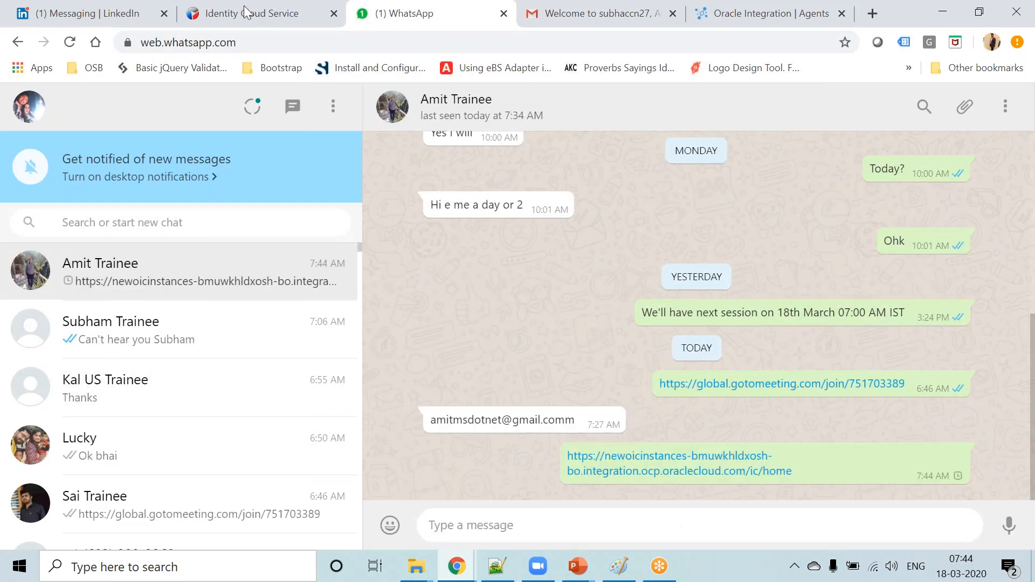
Close the Identity Cloud Service sign-in page and return to the Oracle Integration Agents page.
left_click(287, 15)
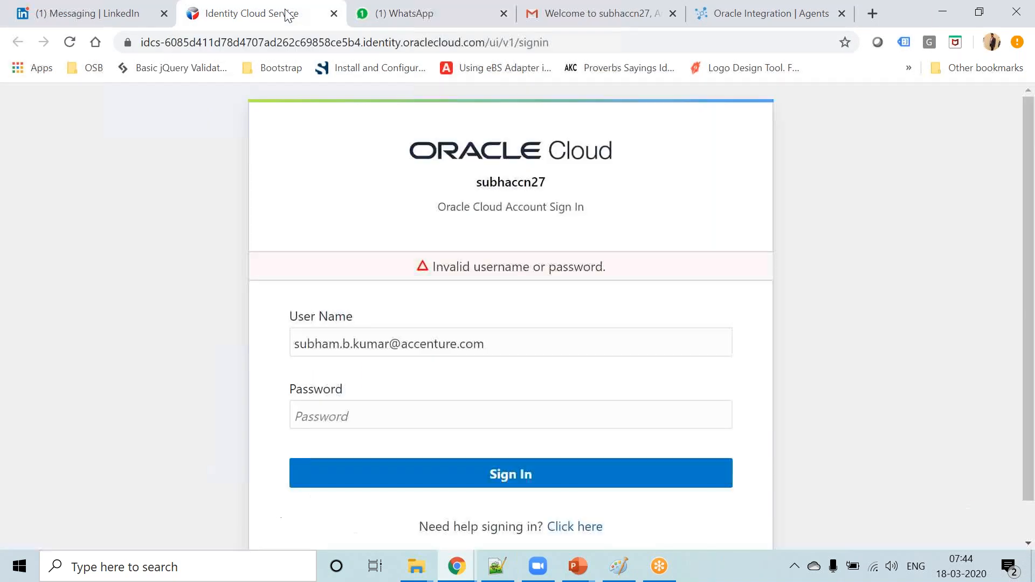
left_click(334, 13)
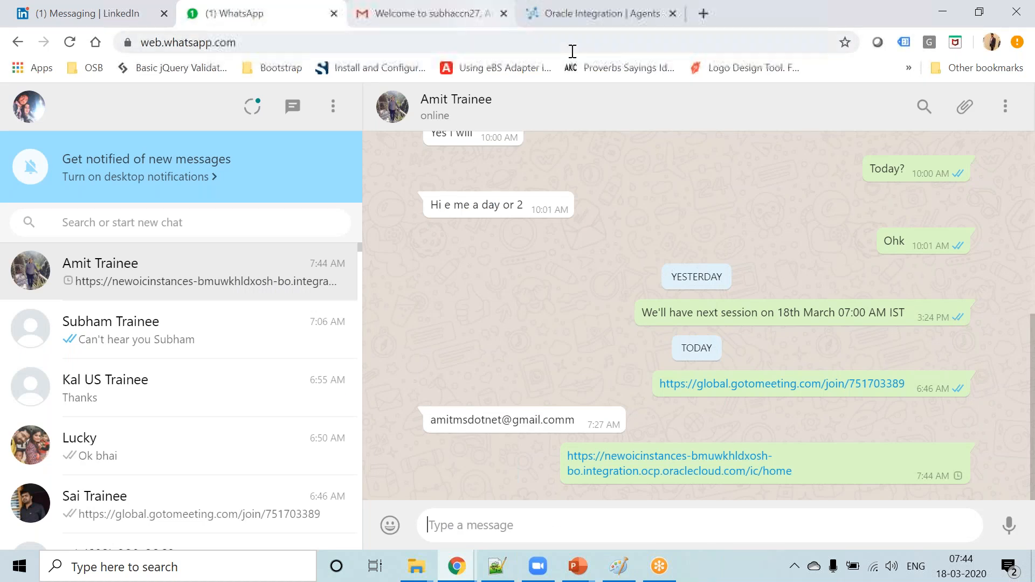
left_click(655, 14)
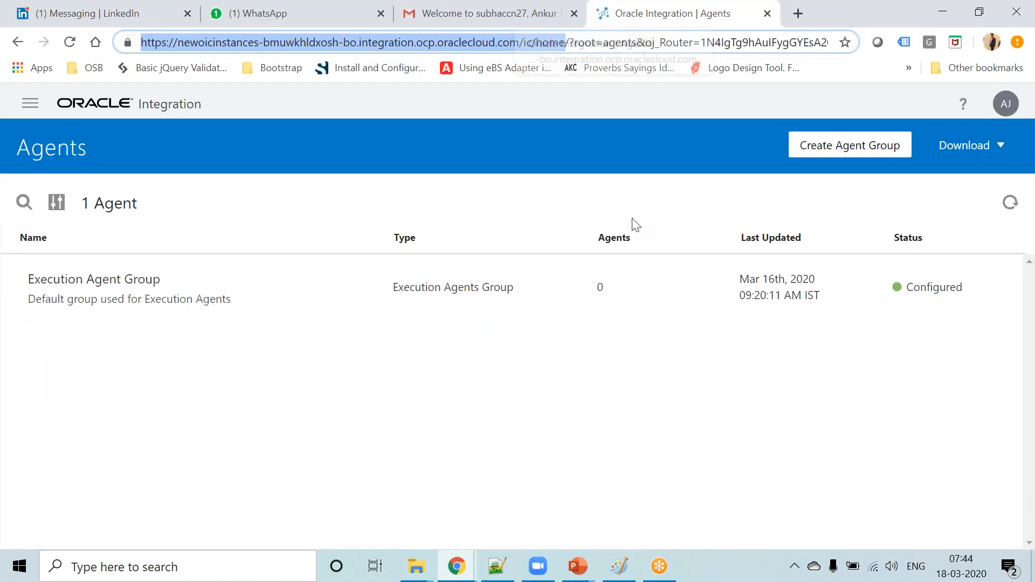
left_click(752, 69)
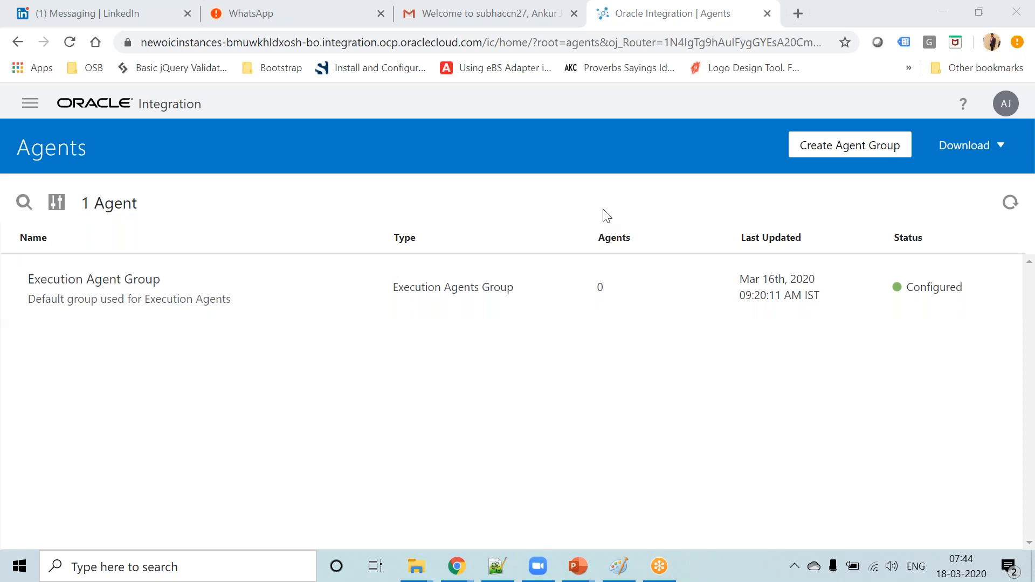
Reload the WhatsApp page and confirm the reload.
left_click(256, 16)
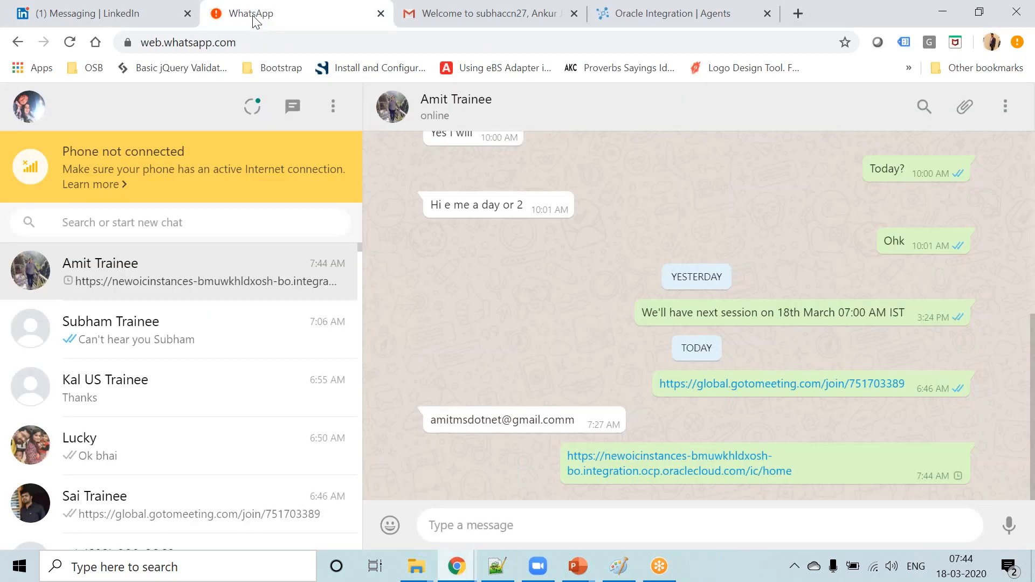
left_click(69, 42)
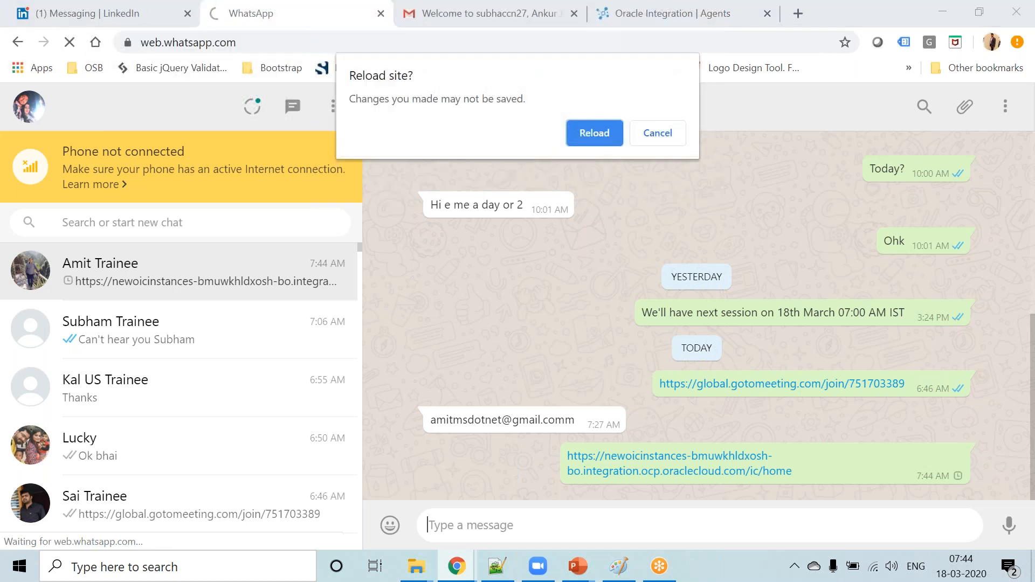
left_click(597, 131)
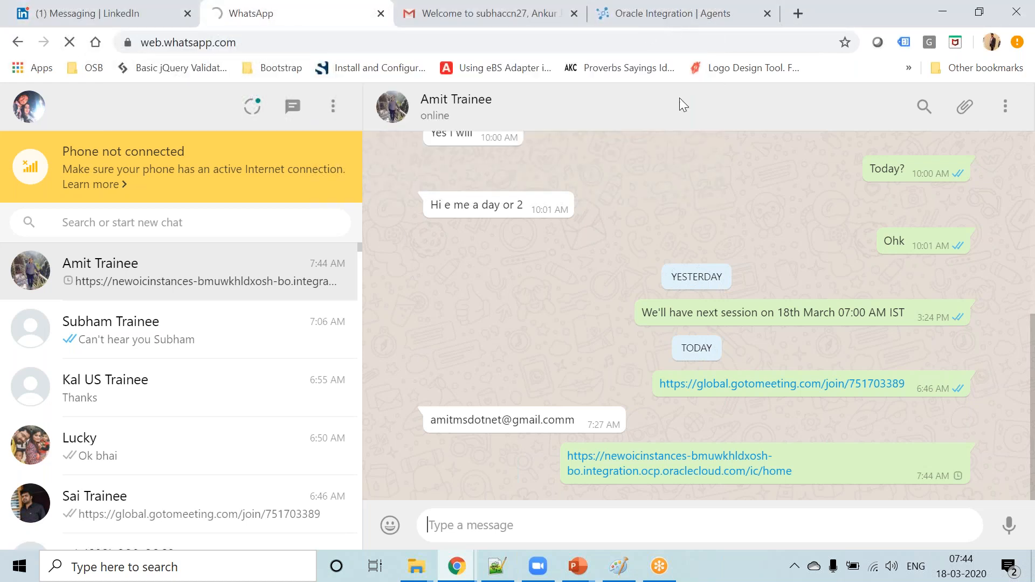
Download the Connectivity Agent installer from the Oracle Integration Agents page.
left_click(675, 14)
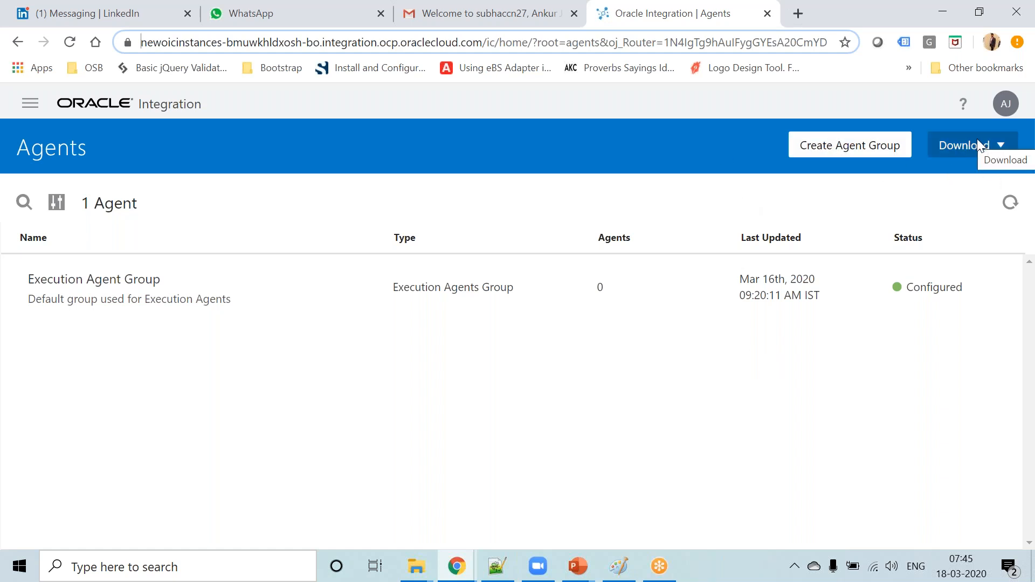
left_click(30, 104)
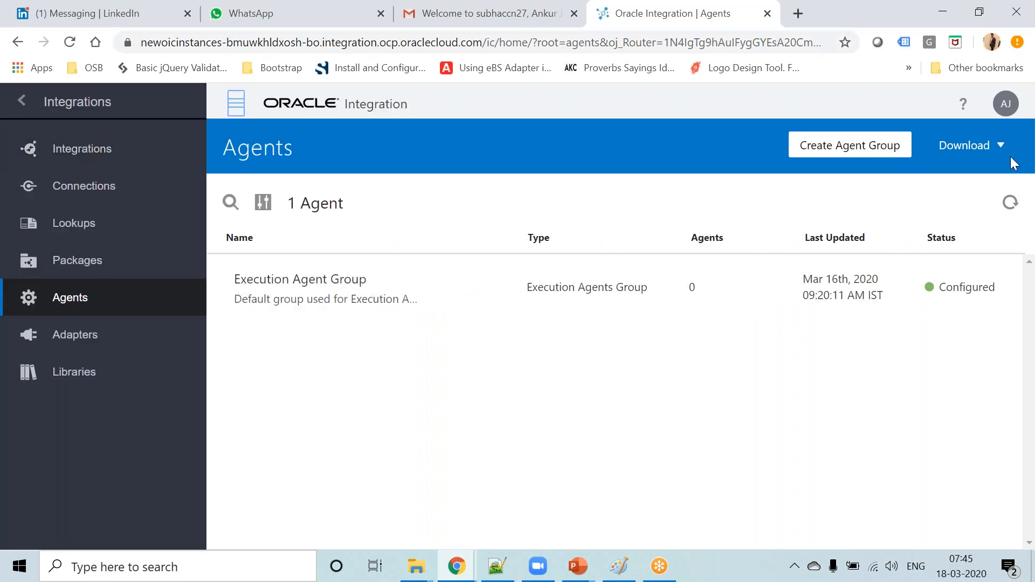
left_click(978, 151)
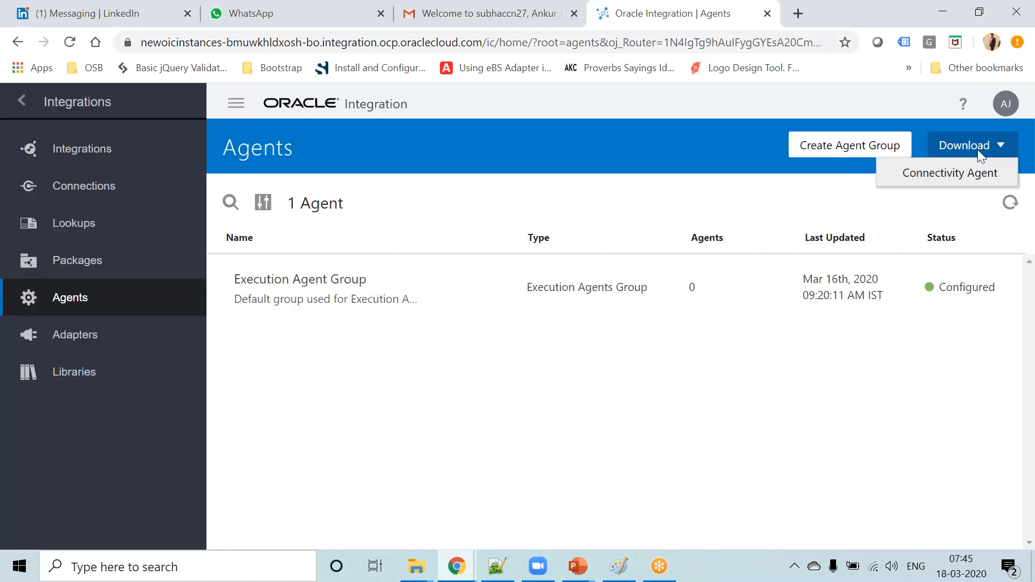
left_click(940, 182)
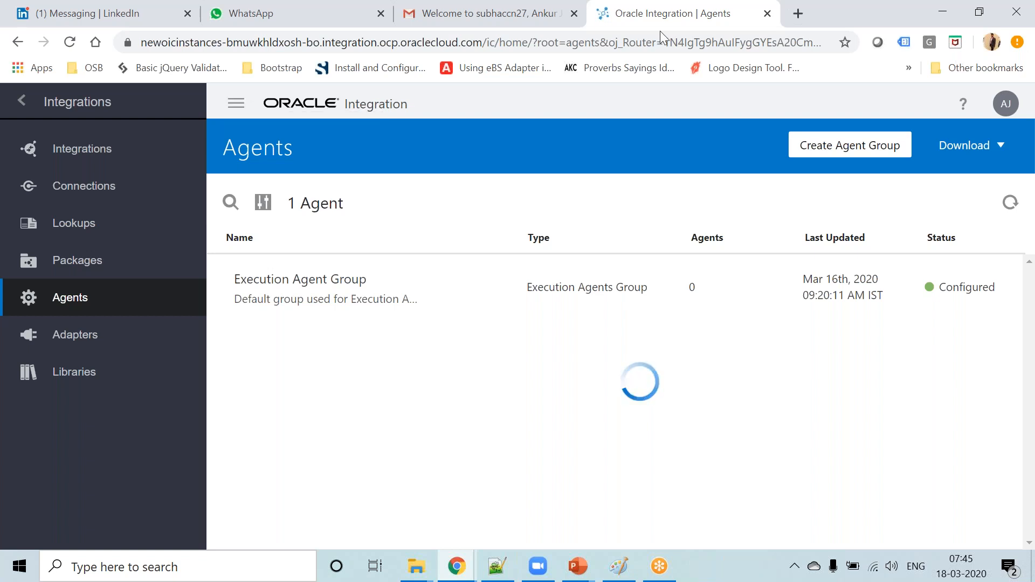
left_click_drag(483, 43, 141, 43)
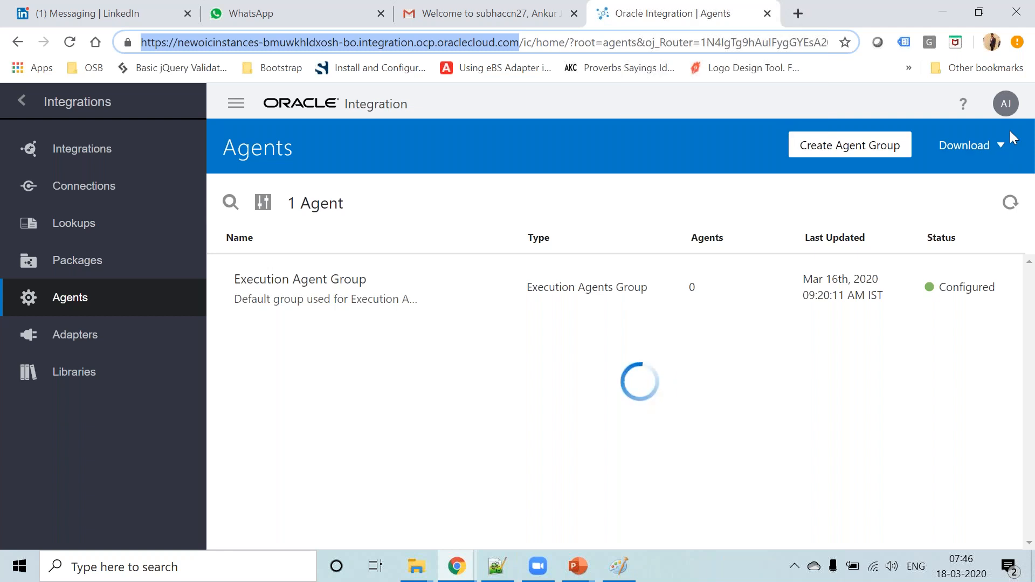
left_click(820, 430)
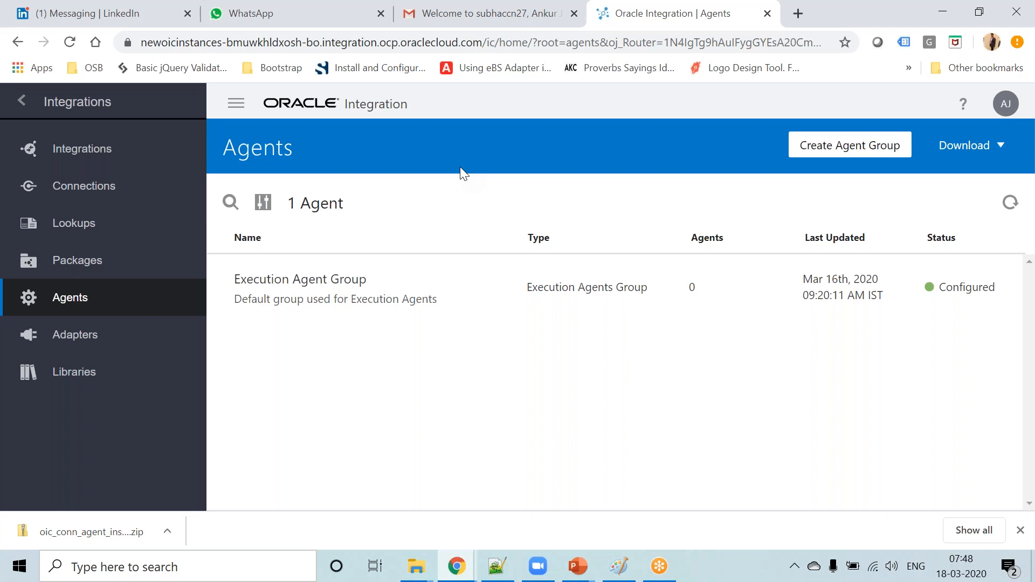
Create an agent group named OIC_Agent with the identifier OIC_AGENT and dismiss the confirmation.
left_click(851, 145)
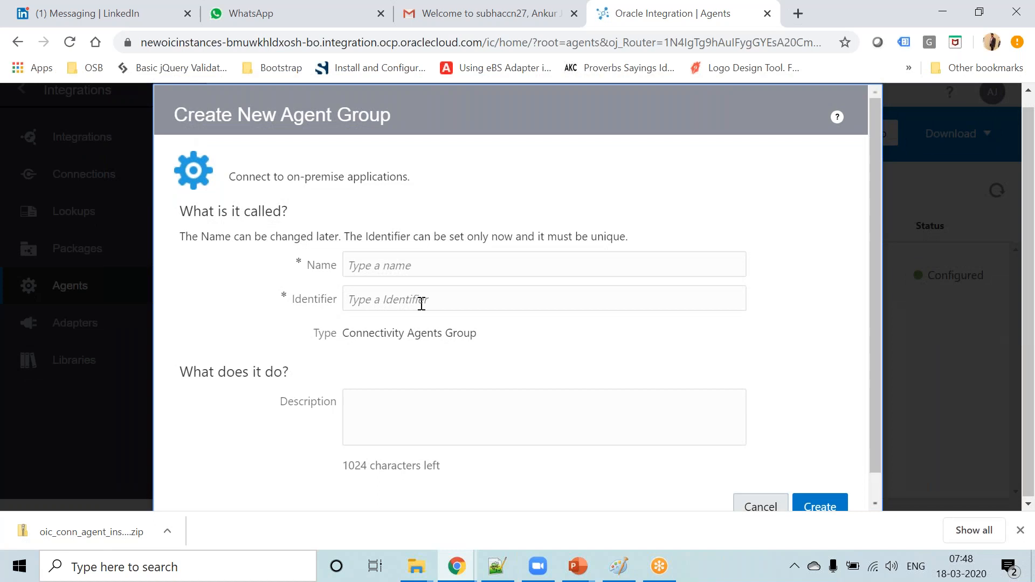
left_click(450, 267)
type("OIC")
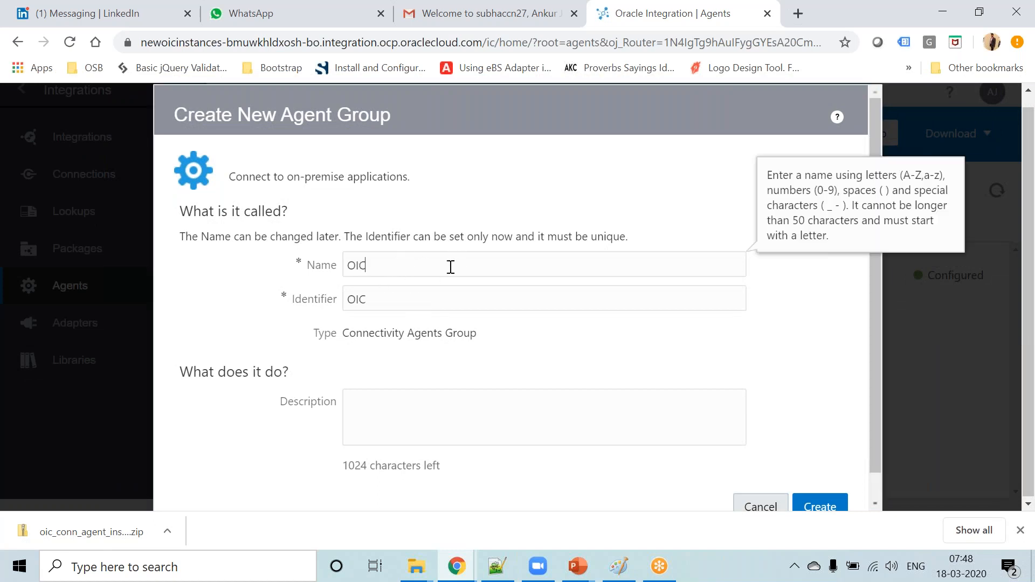
type("_Agent")
double_click(426, 299)
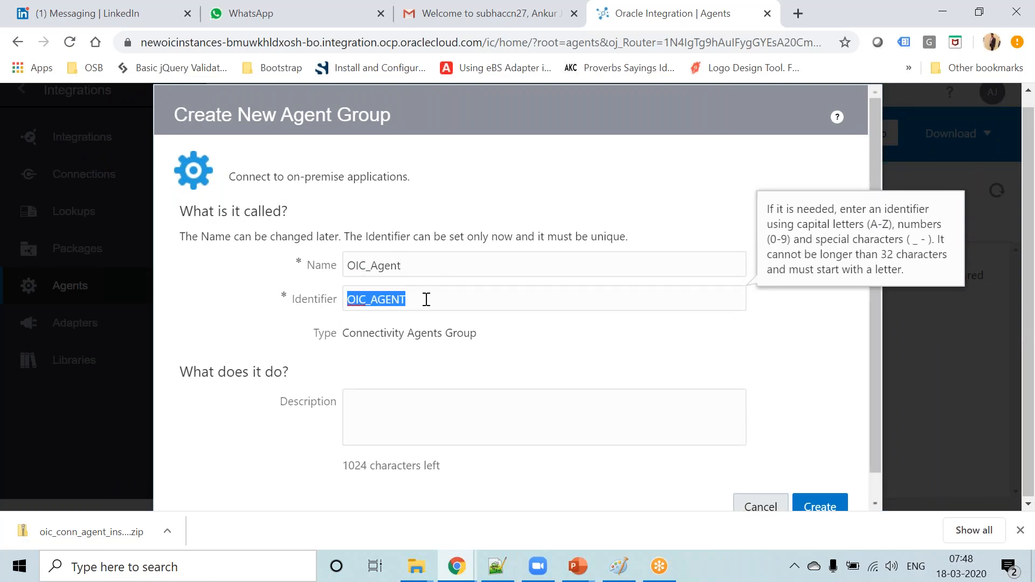
left_click(445, 434)
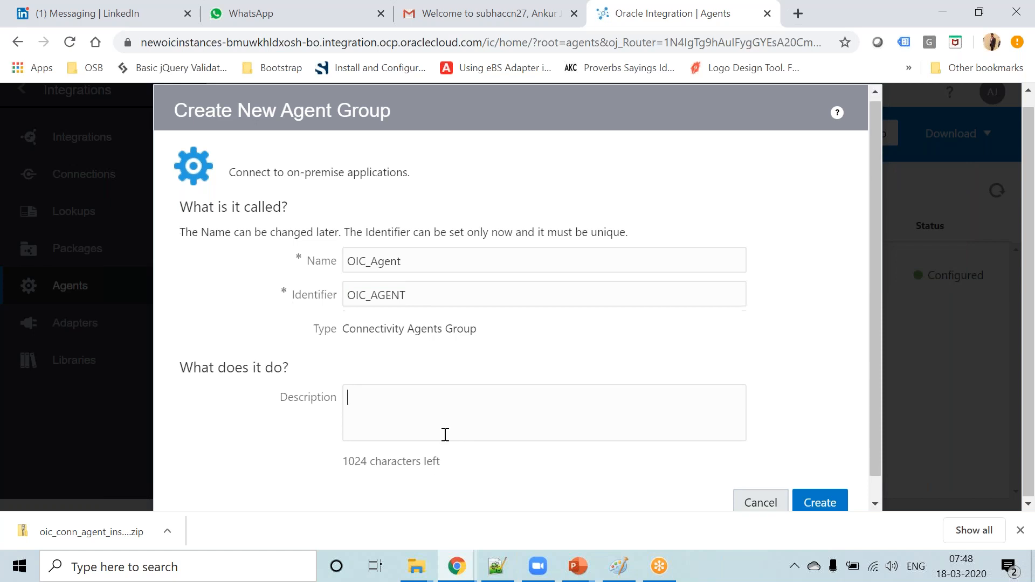
scroll(593, 447, "down", 1)
left_click(820, 469)
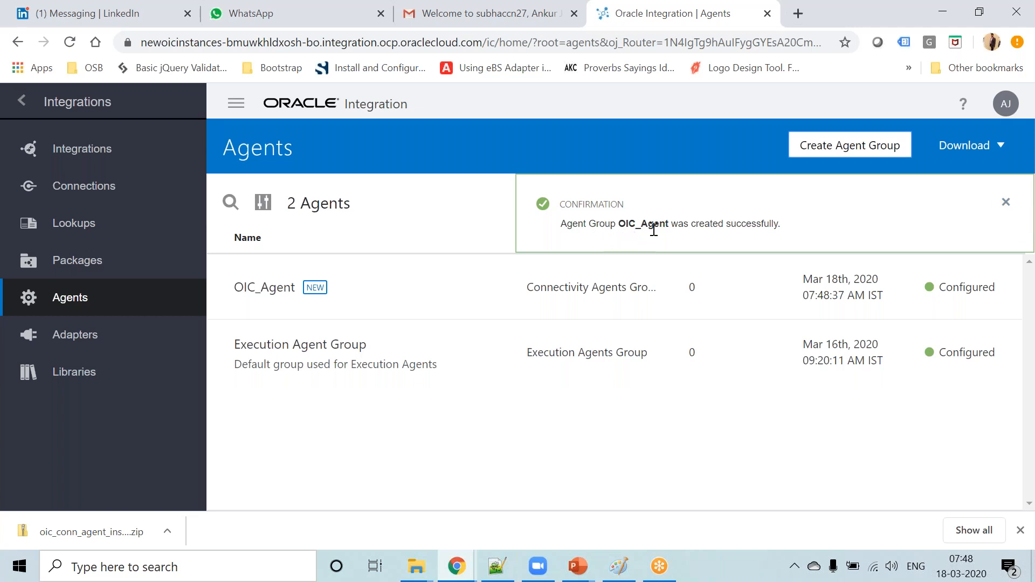
left_click(1007, 201)
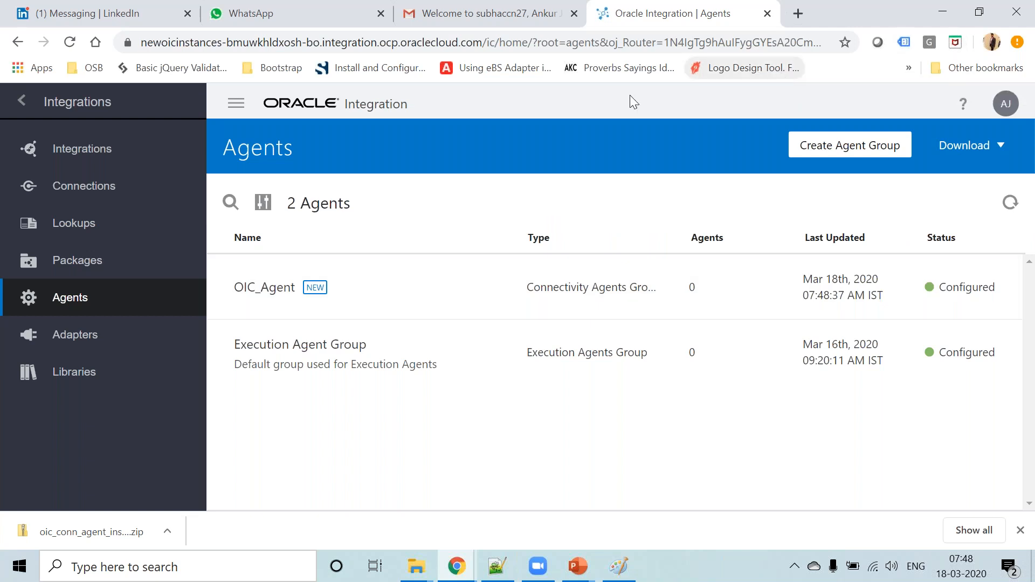
Show the downloaded oic_conn_agent_installer archive in its Downloads folder and maximize the folder window.
mouse_move(263, 293)
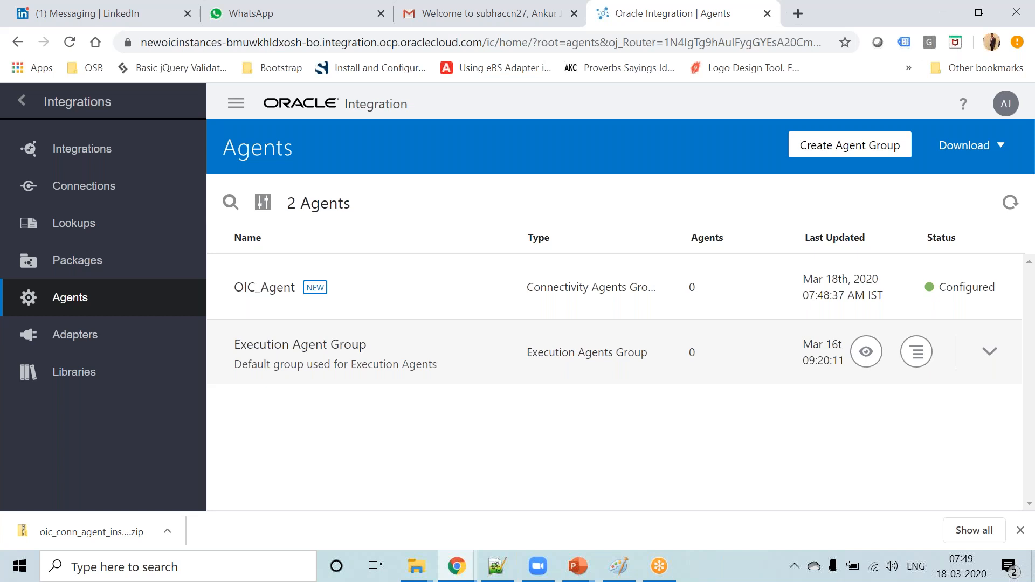
left_click(177, 529)
left_click(230, 481)
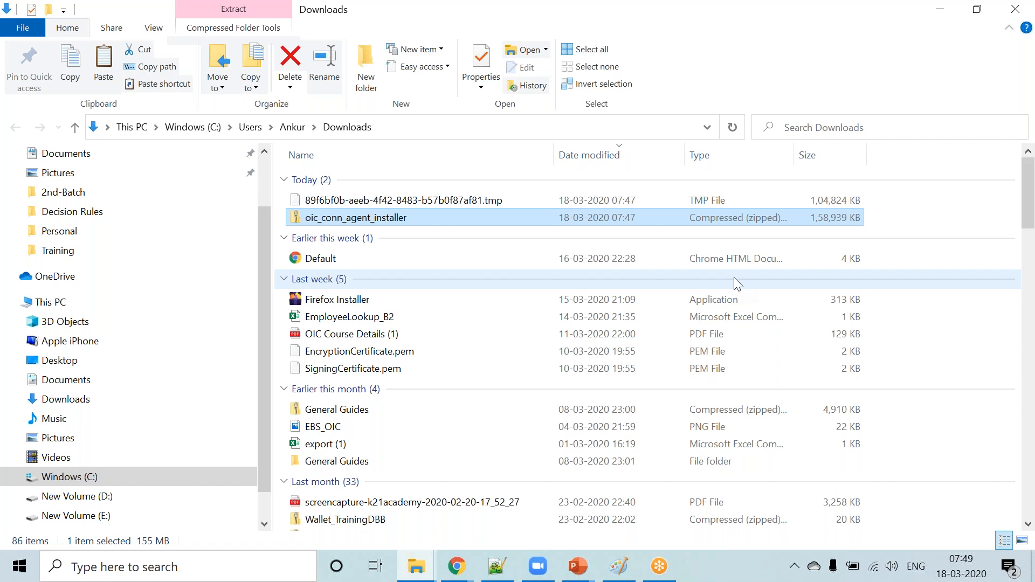
left_click(416, 566)
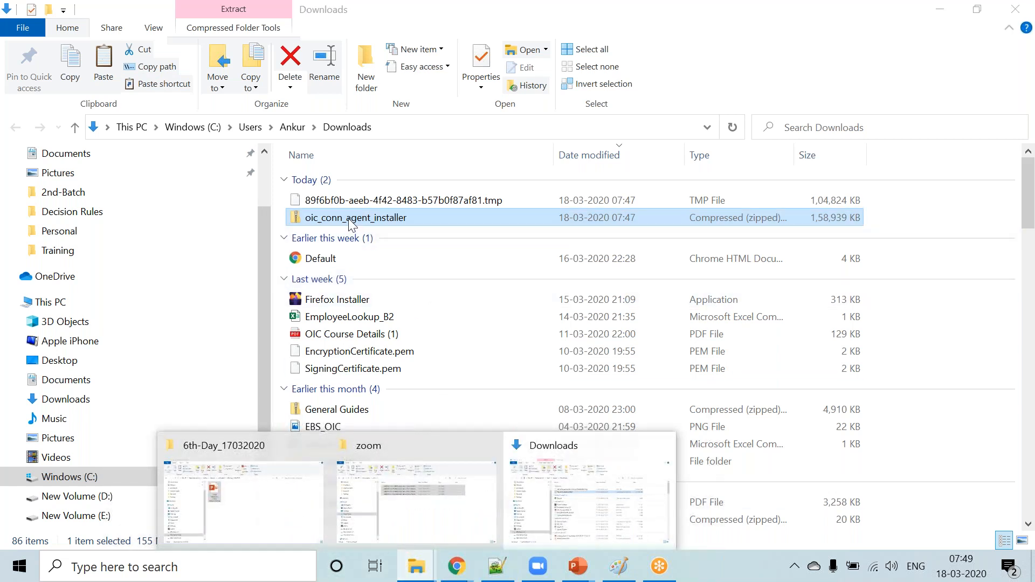
left_click_drag(112, 9, 130, 193)
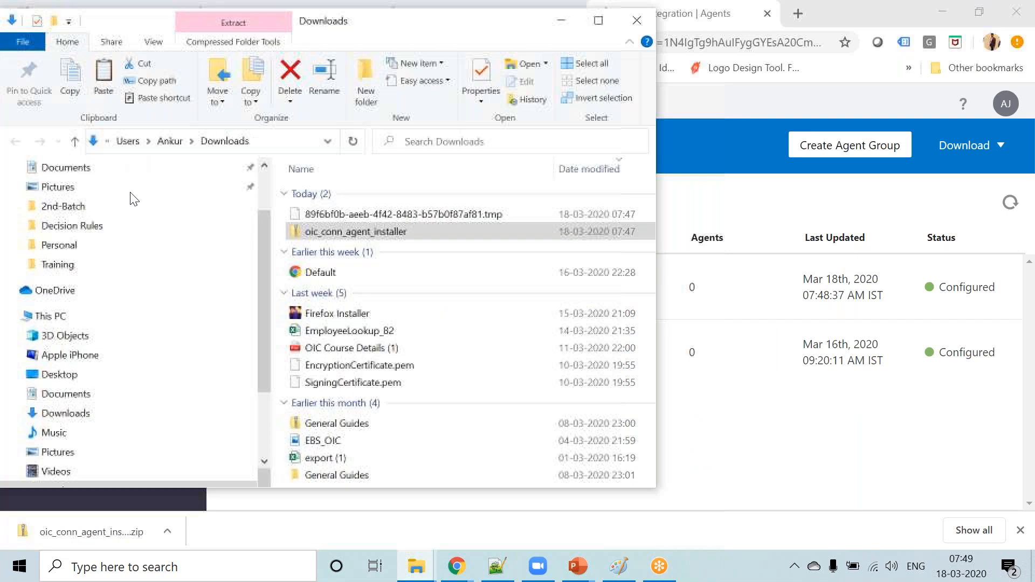
left_click(659, 197)
left_click(176, 530)
left_click(206, 468)
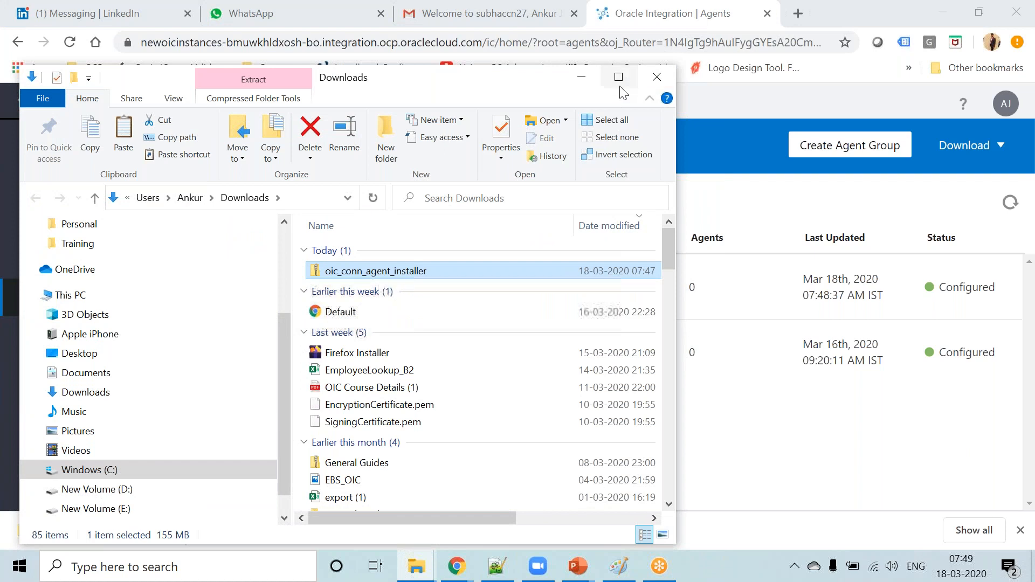
left_click(619, 79)
right_click(356, 205)
left_click(458, 174)
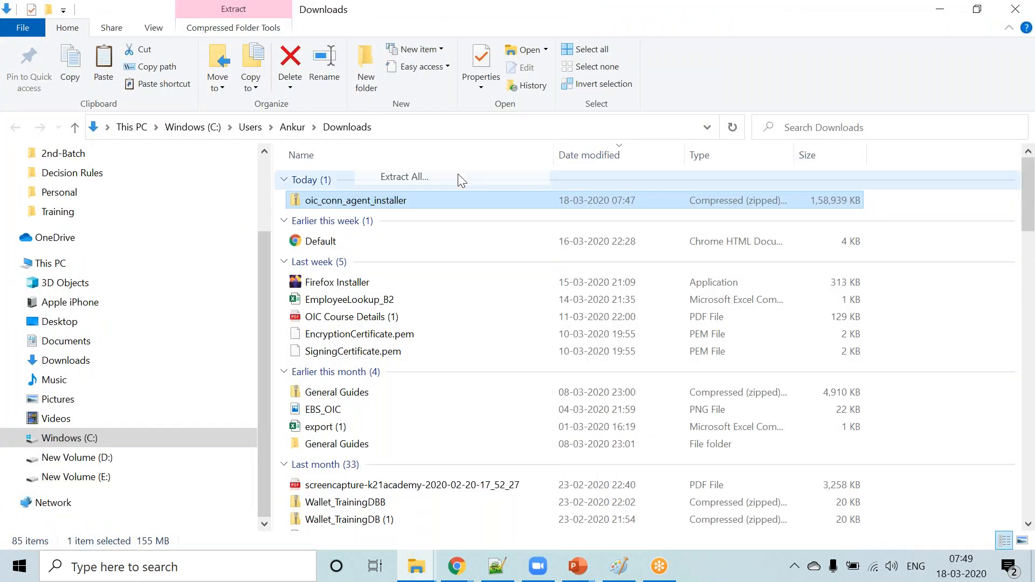
left_click(742, 90)
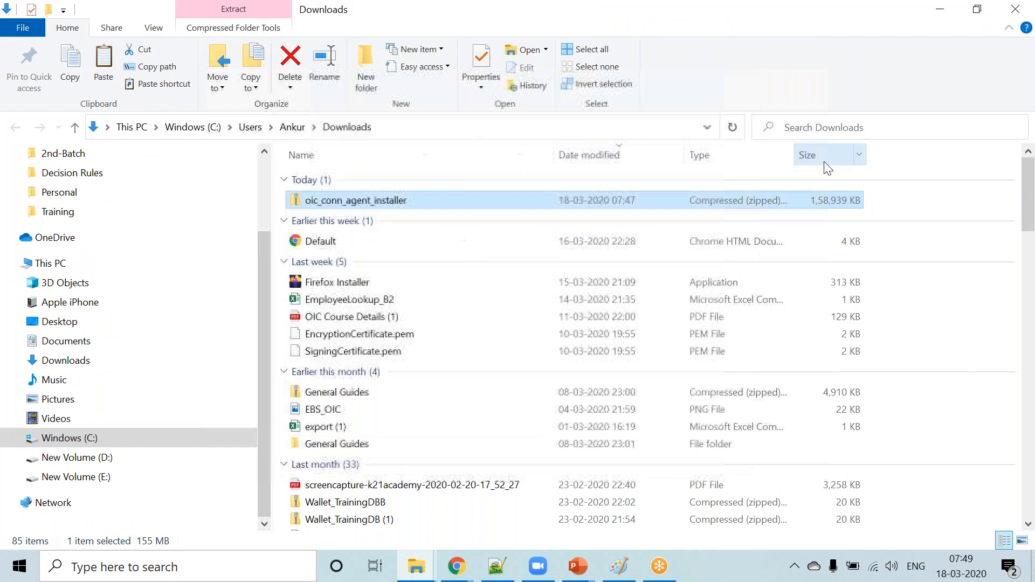
Open 7-Zip File Manager and go up from the shivagent folder to the Downloads folder.
key("super")
type("7-")
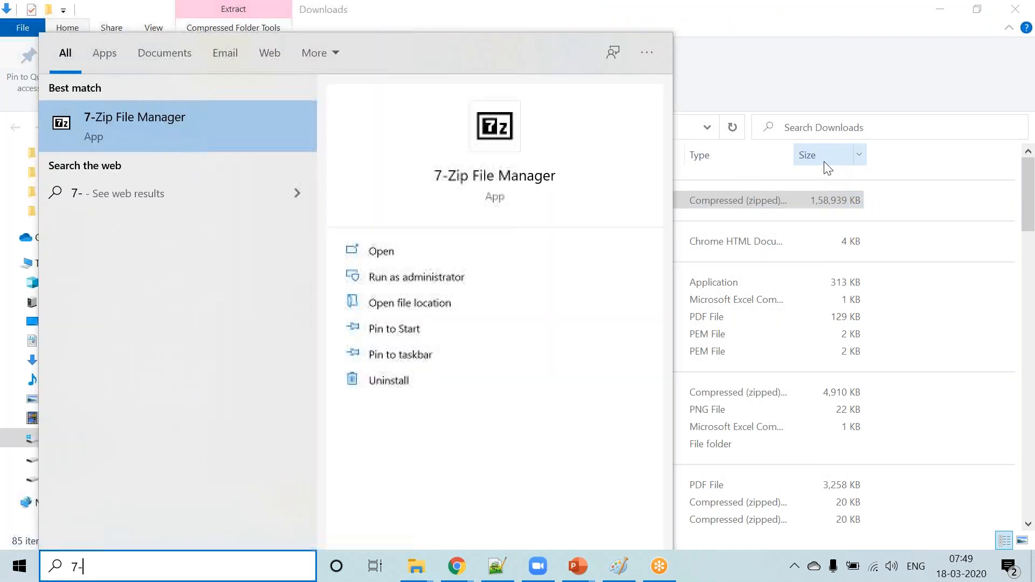
key("Return")
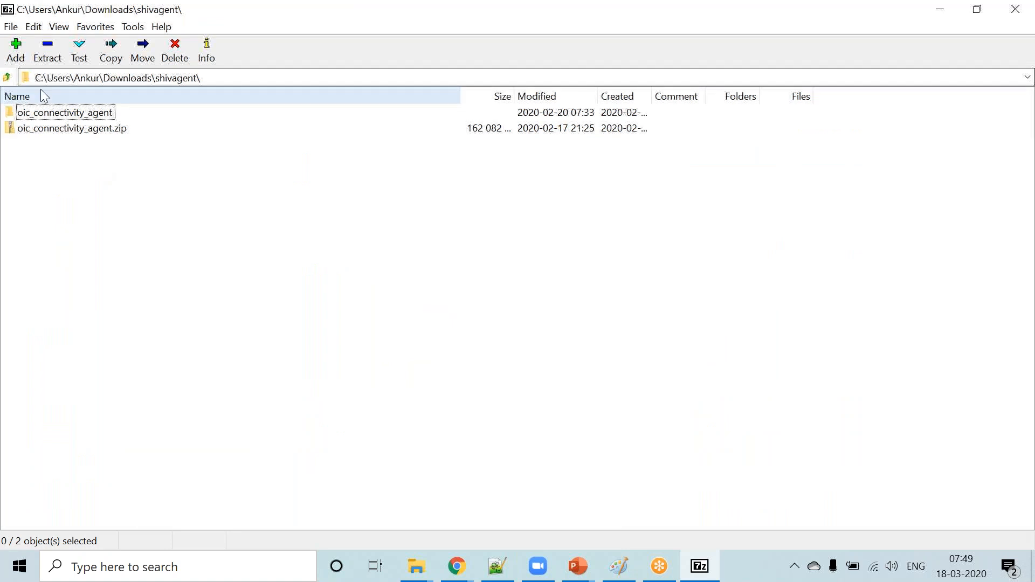
left_click(8, 77)
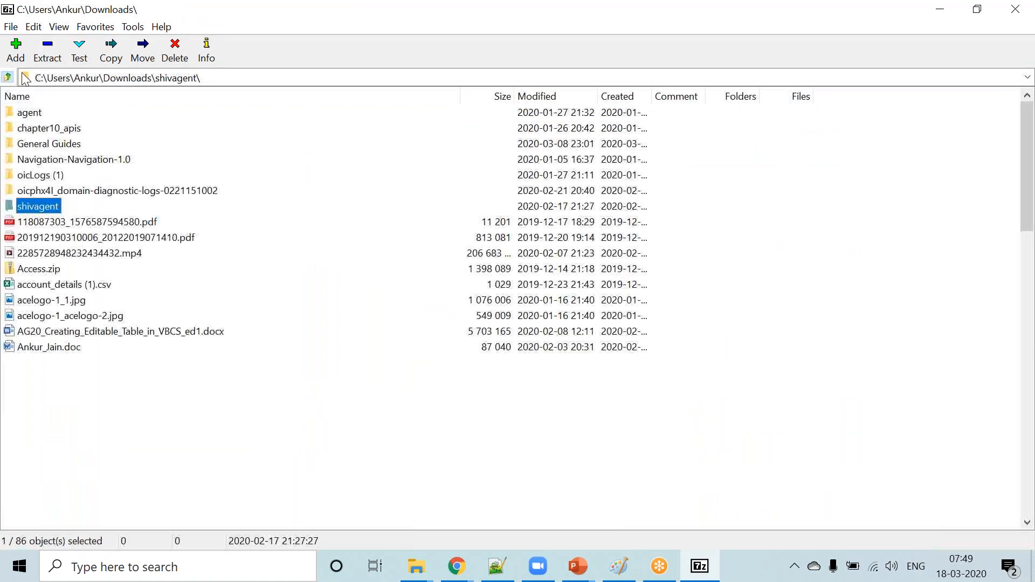
Find the oic_conn_agent_installer.zip archive in the Downloads listing.
left_click(49, 175)
key("Down")
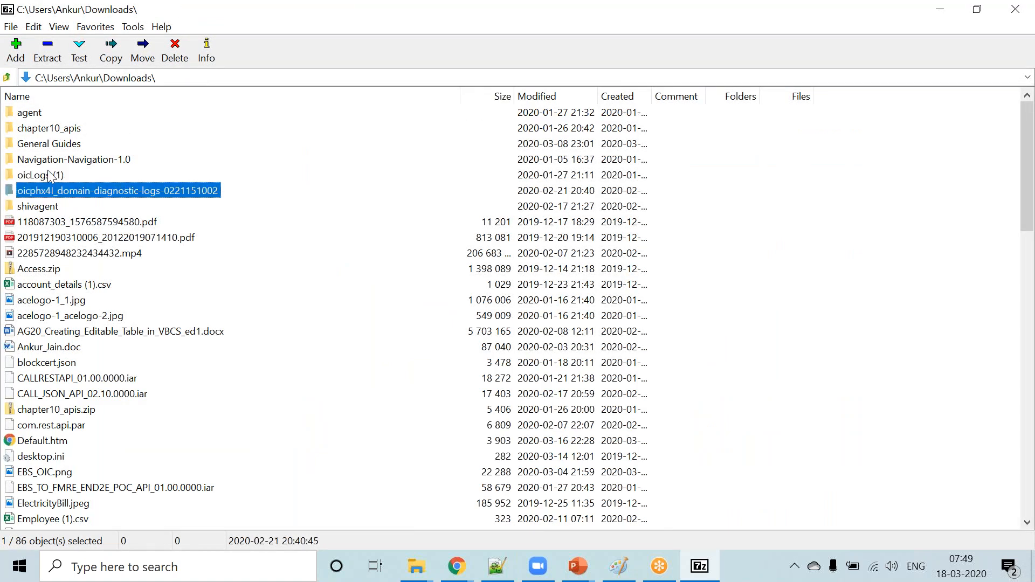
key("o")
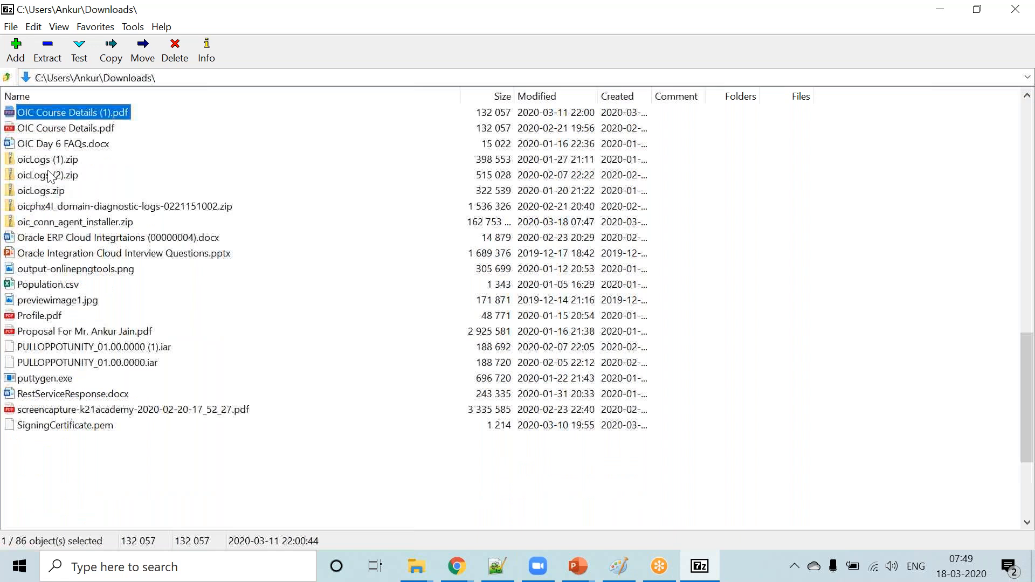
Switch to File Explorer and create a folder named agent-b2 in Downloads.
key("alt+Tab")
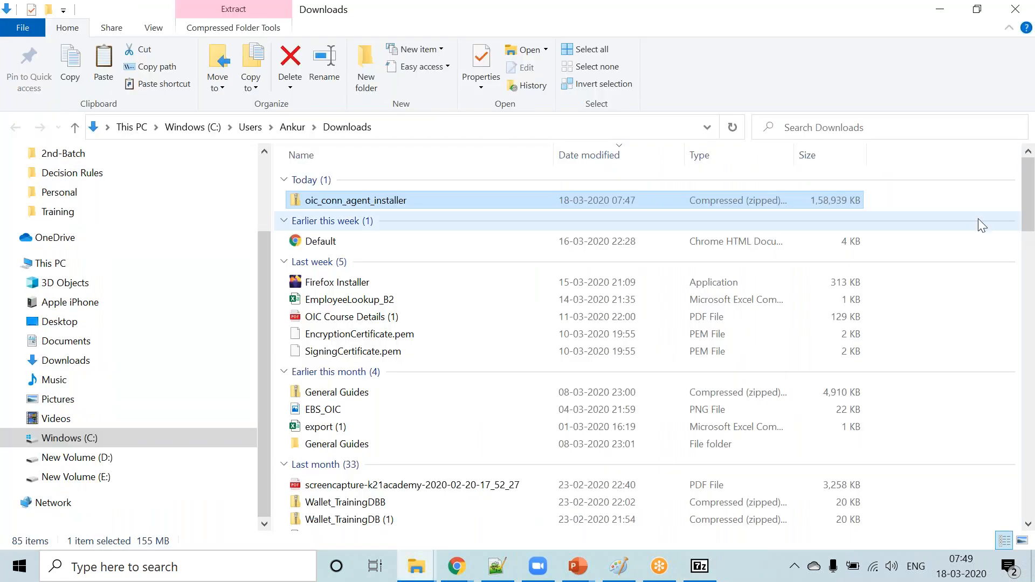
right_click(953, 156)
left_click(934, 130)
right_click(959, 338)
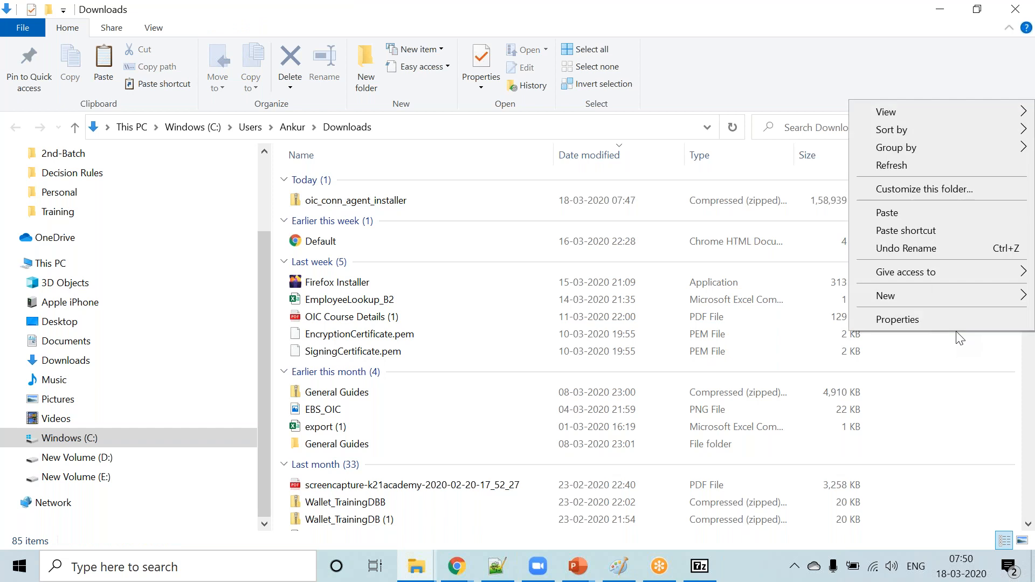
mouse_move(921, 292)
left_click(753, 296)
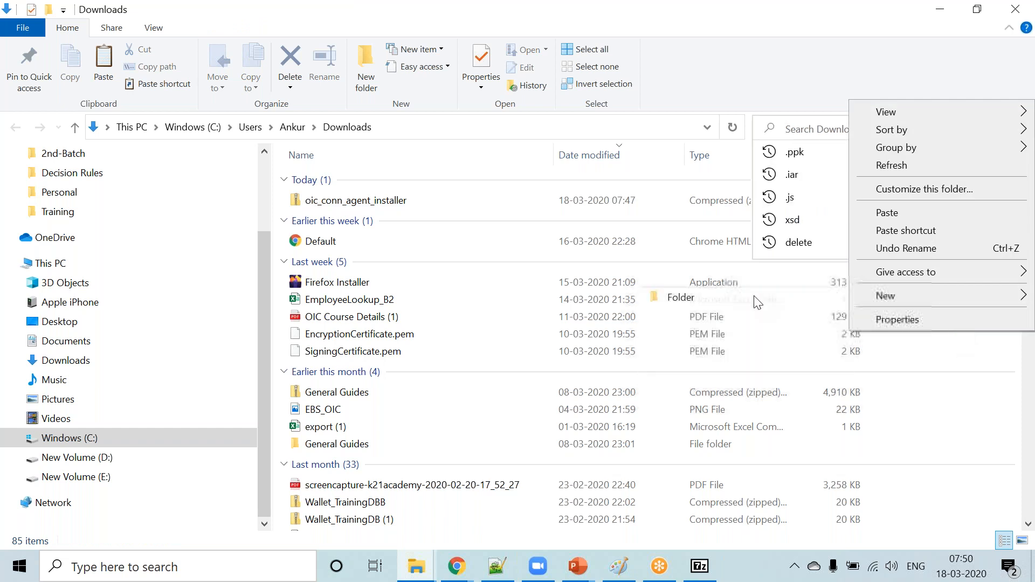
type("a")
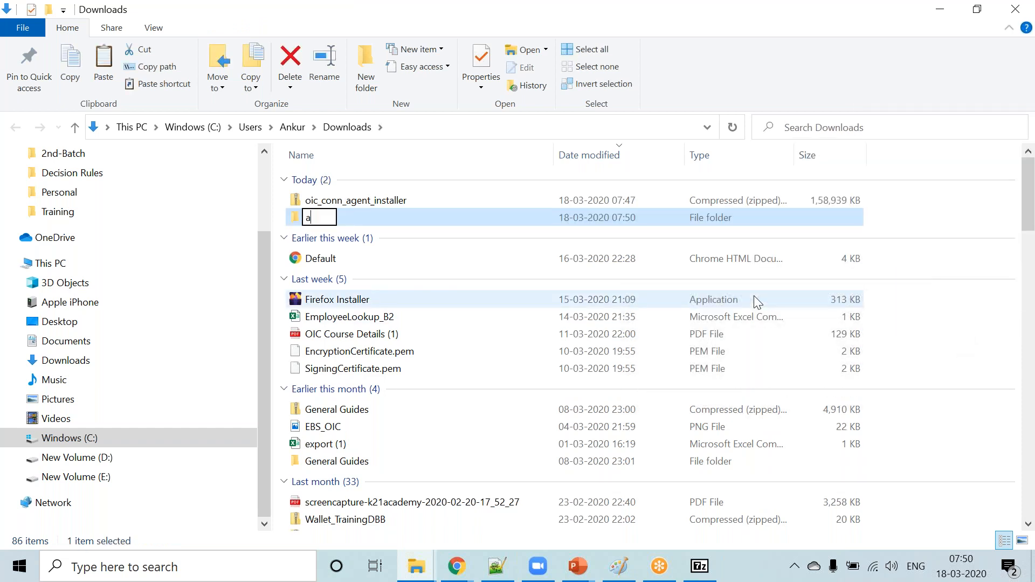
type("gent-b2")
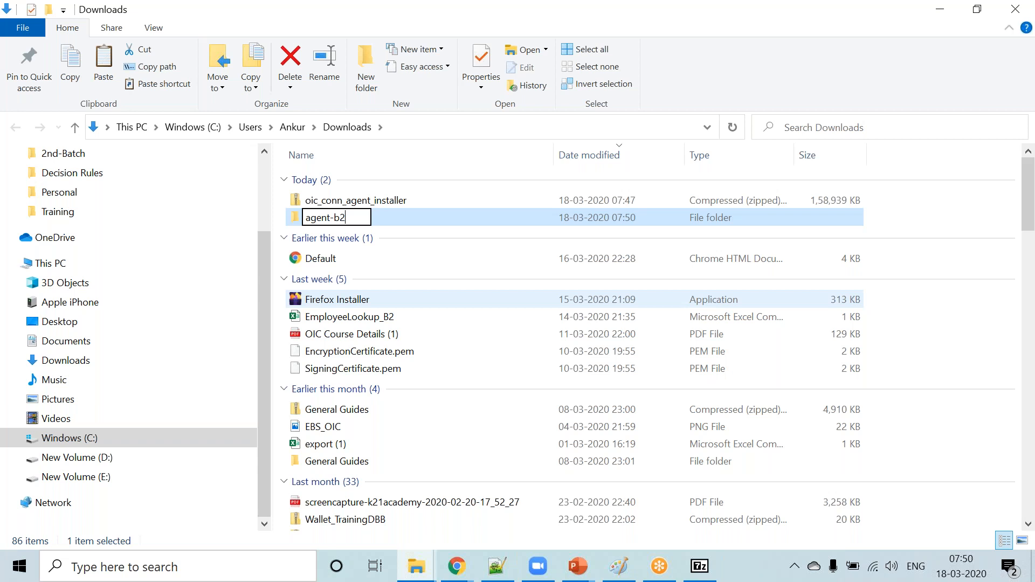
key("Return")
Move the oic_conn_agent_installer archive into the agent-b2 folder and copy that folder's path.
left_click_drag(323, 202, 341, 218)
double_click(327, 200)
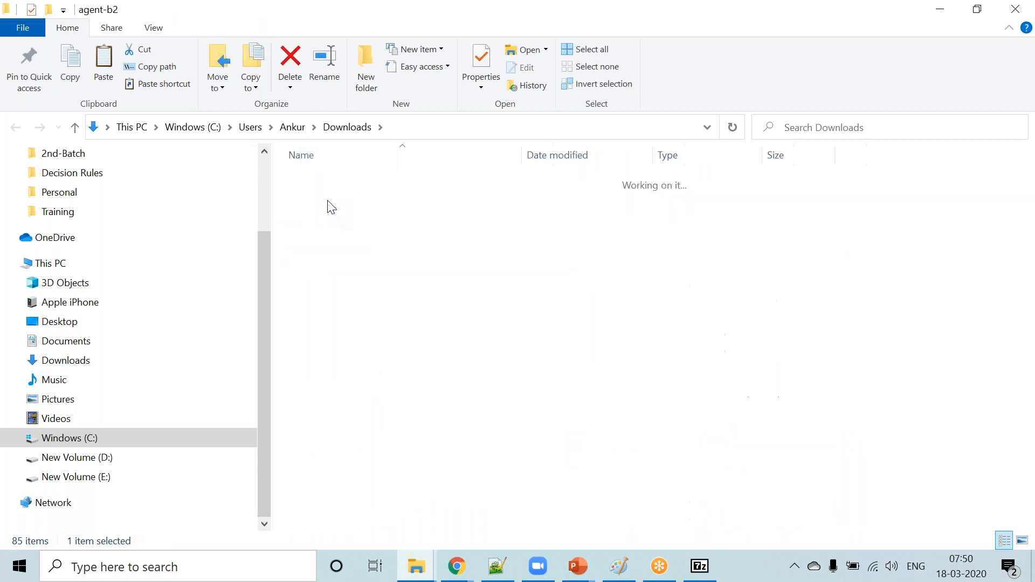
left_click(472, 129)
key("ctrl+c")
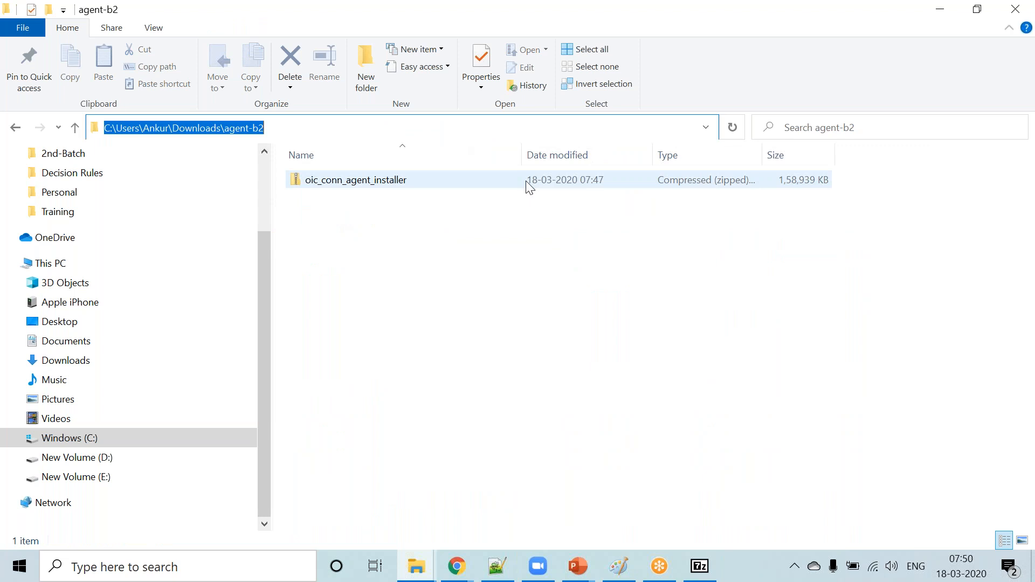
Go to the copied agent-b2 path in 7-Zip and extract oic_conn_agent_installer.zip into its own subfolder.
key("alt+Tab")
left_click(215, 78)
key("ctrl+v")
key("Return")
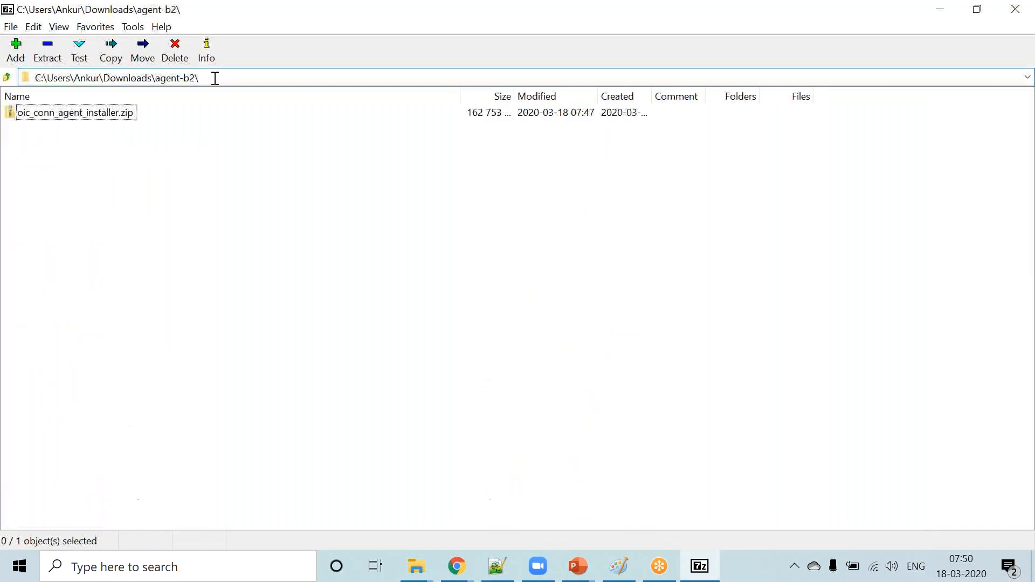
left_click(108, 112)
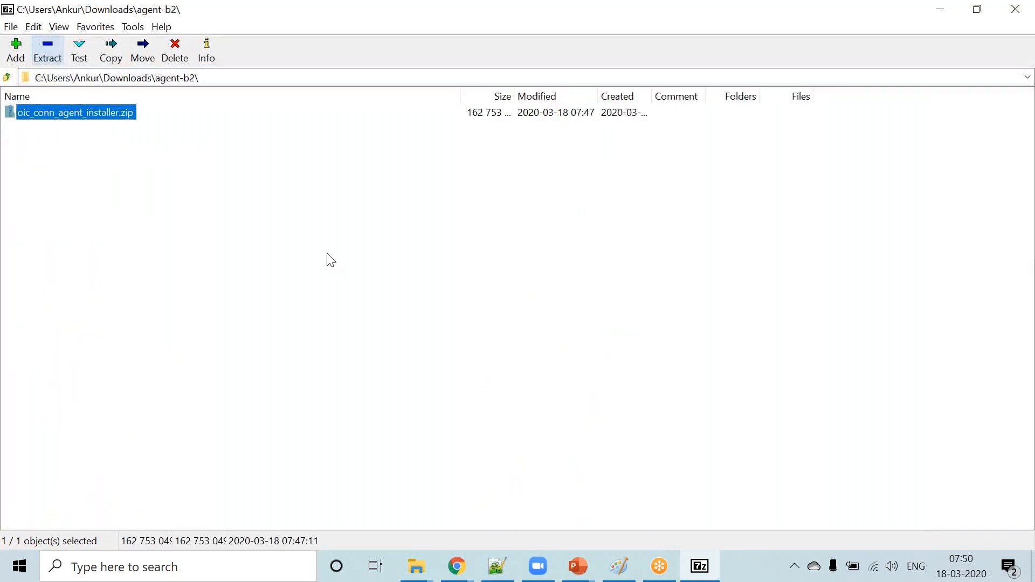
left_click(523, 391)
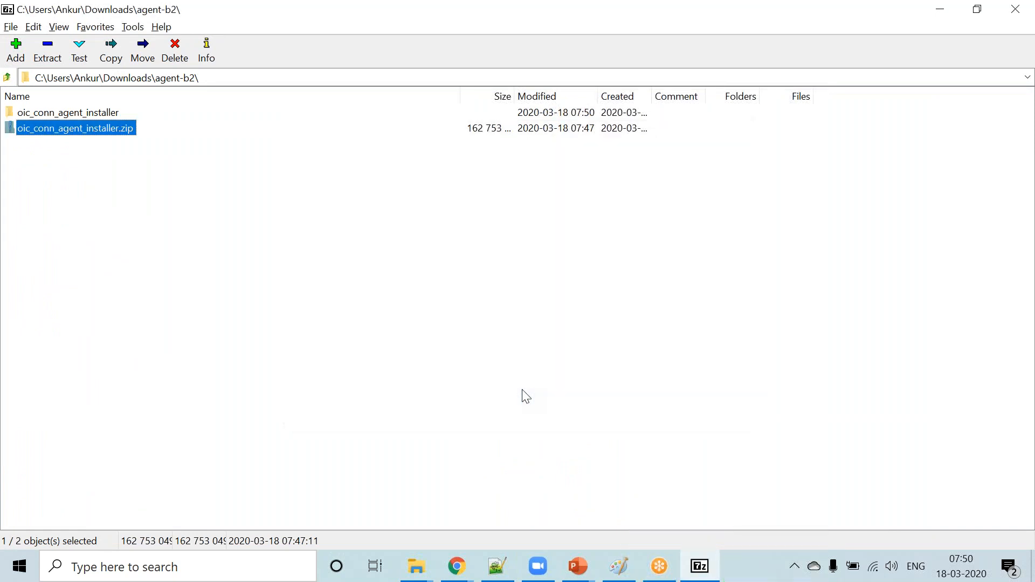
Switch to the agent-b2 window in File Explorer, narrow the folder tree and open the extracted oic_conn_agent_installer folder.
left_click(416, 566)
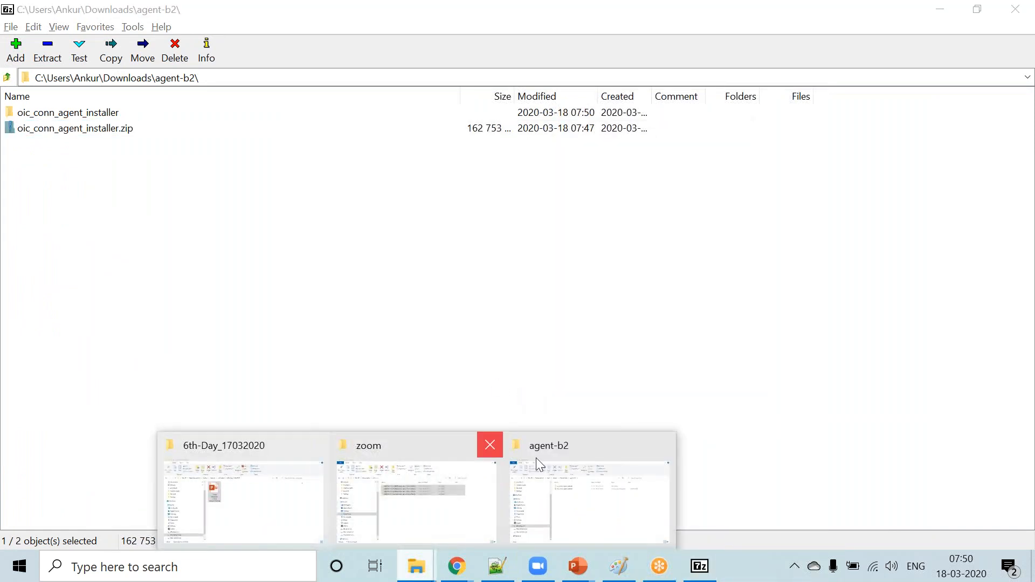
left_click(593, 487)
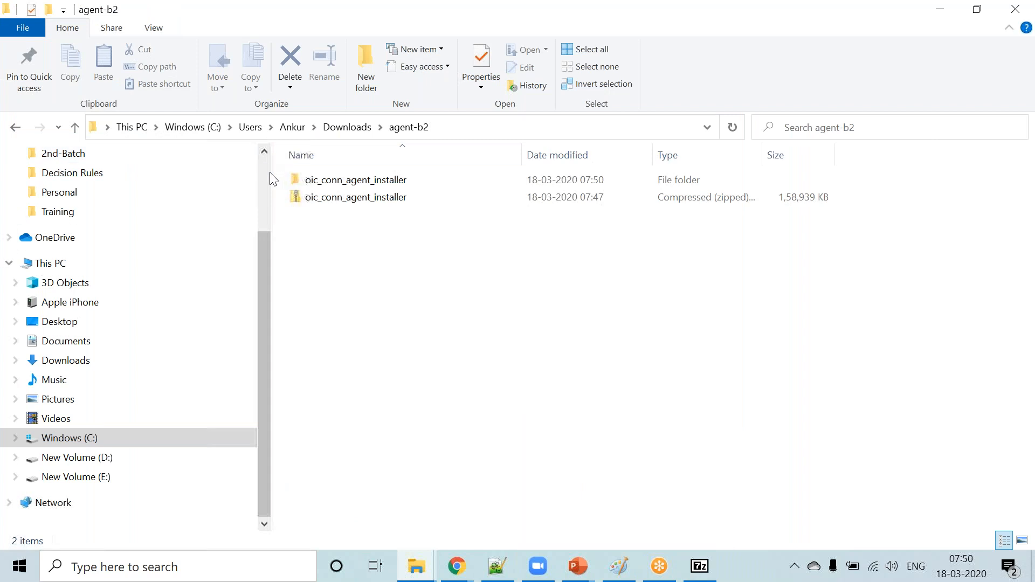
left_click_drag(270, 173, 47, 174)
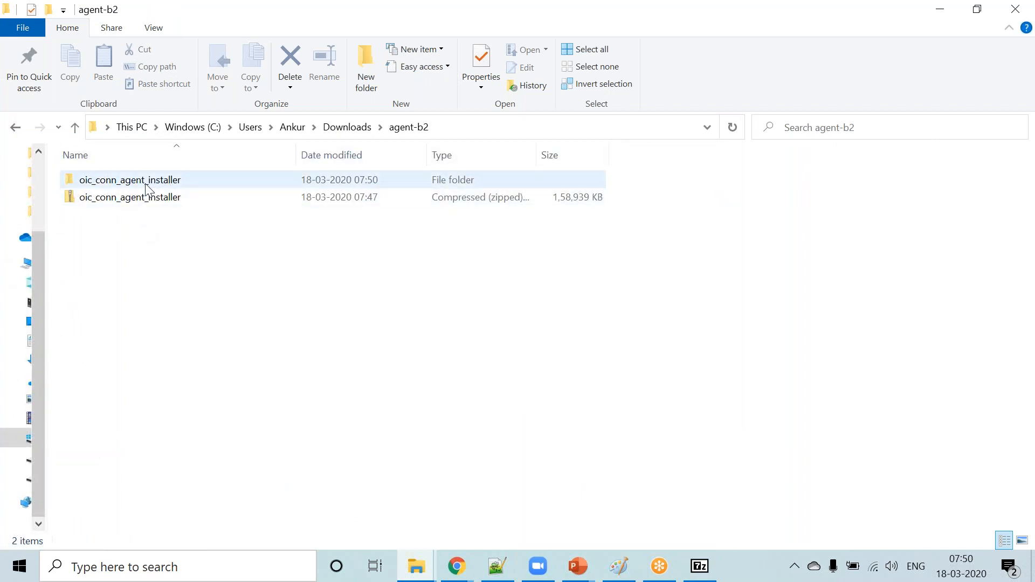
mouse_move(146, 189)
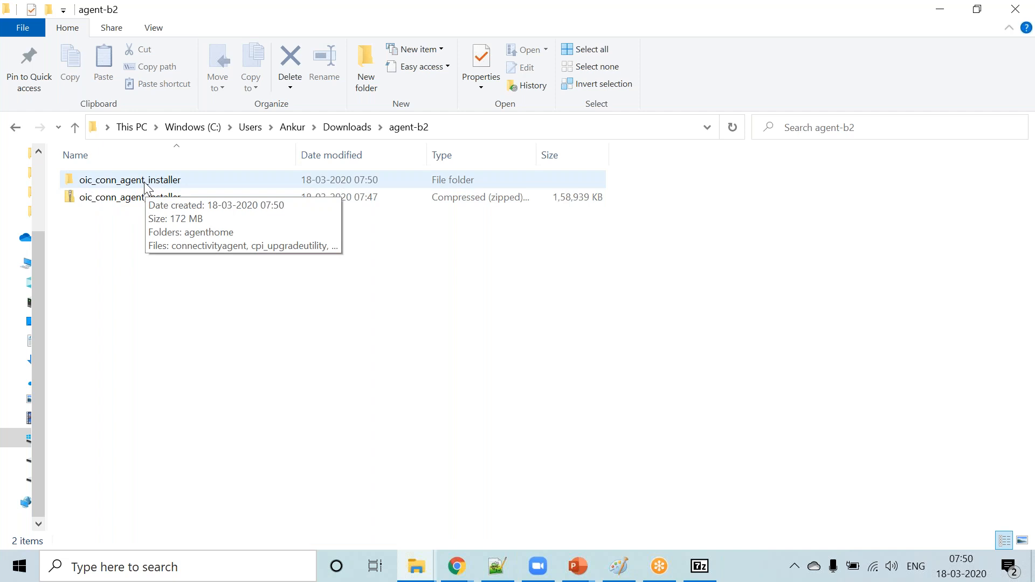
double_click(145, 184)
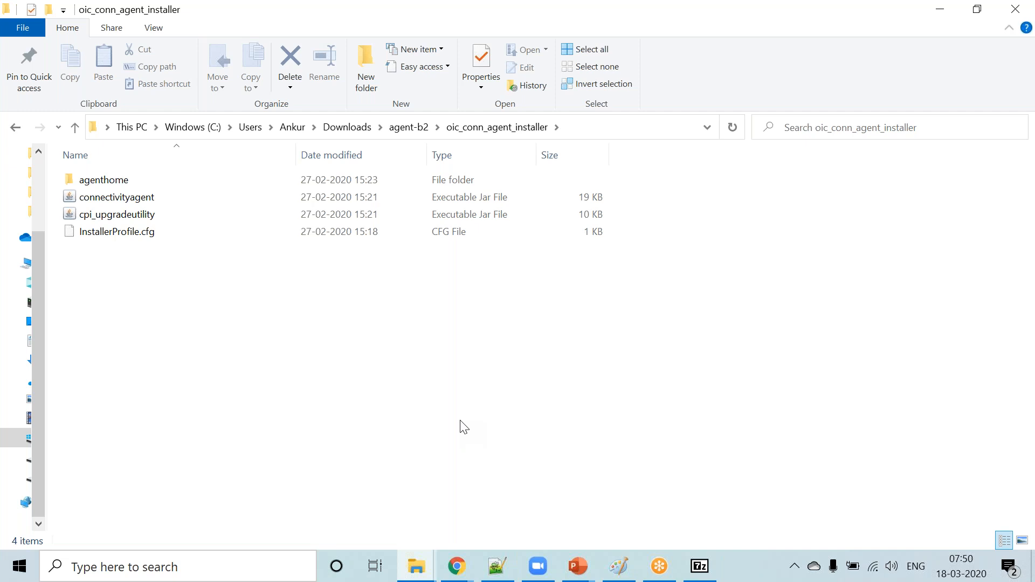
Examine the installer's contents, going through connectivityagent, cpi_upgradeutility and InstallerProfile.cfg.
left_click(126, 206)
left_click(550, 487)
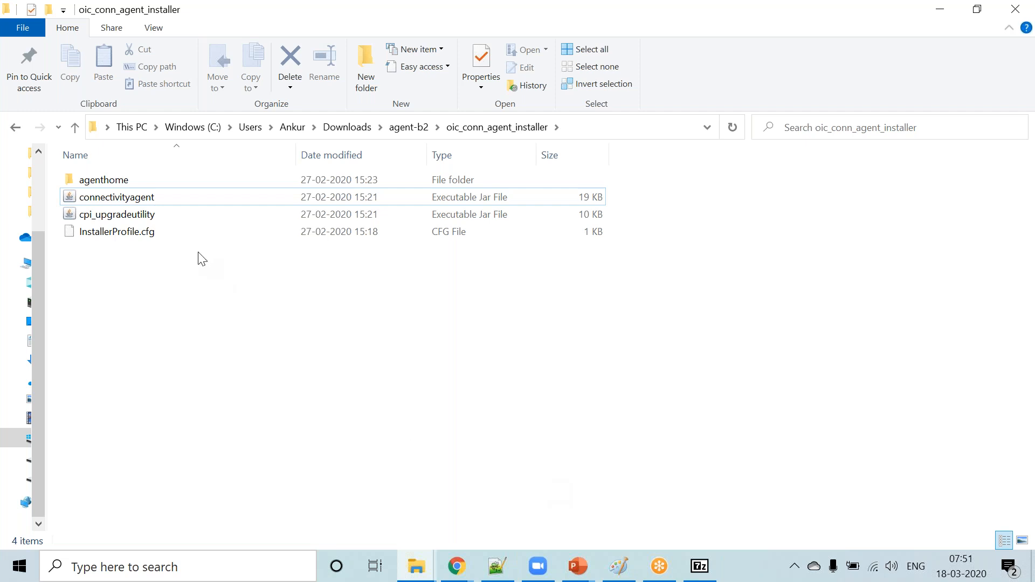
left_click(127, 200)
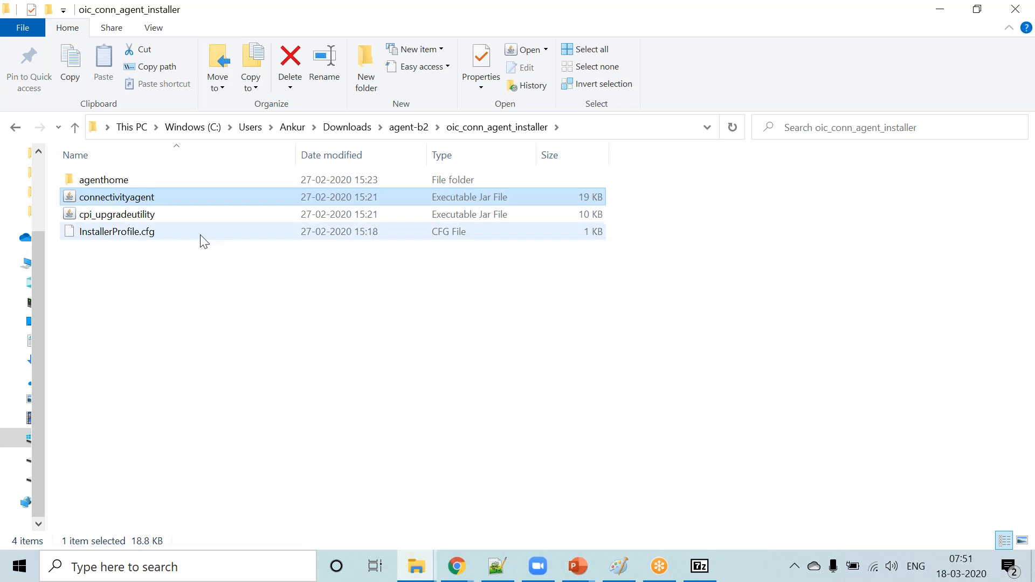
left_click(136, 216)
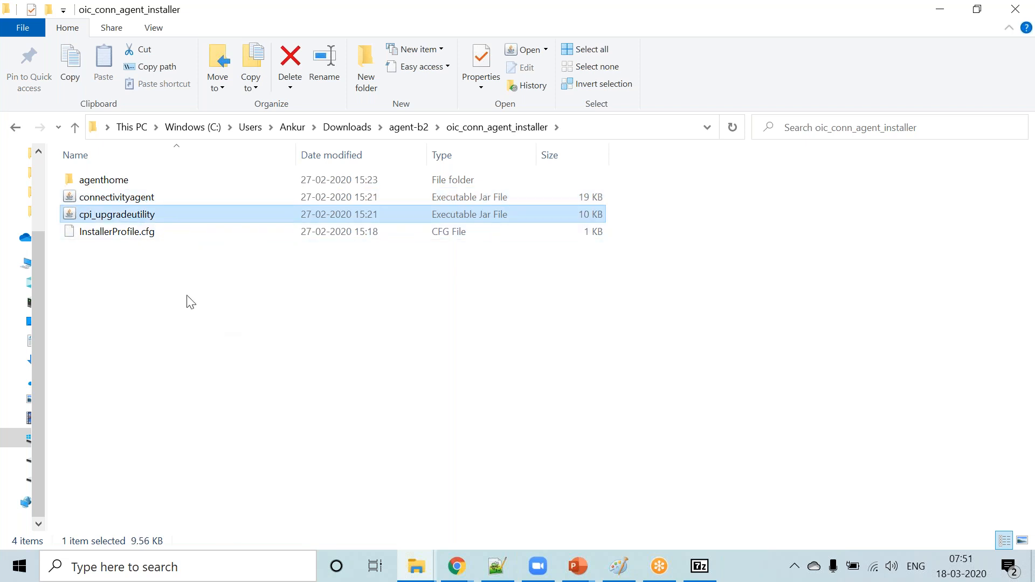
left_click(139, 240)
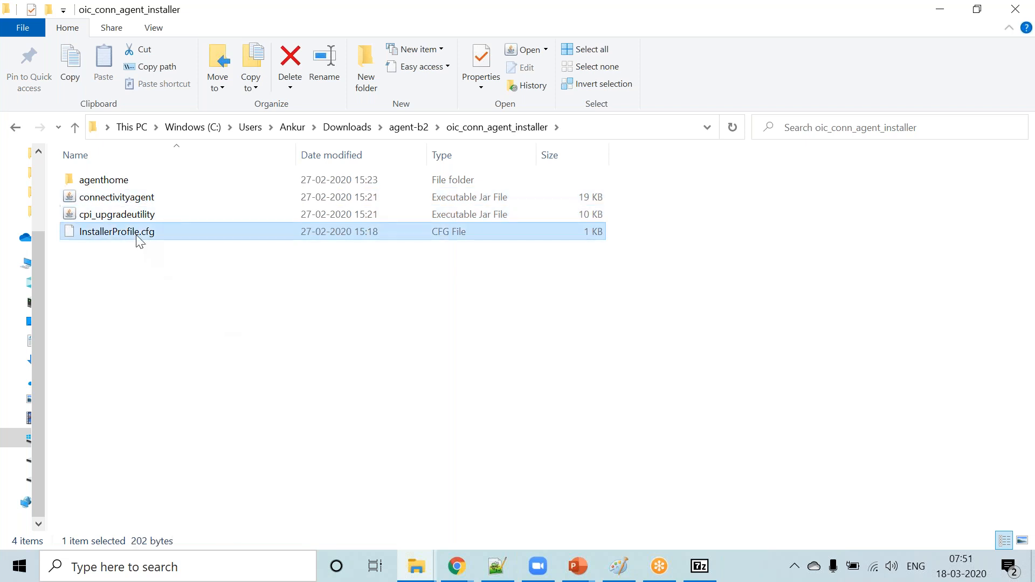
left_click(124, 203)
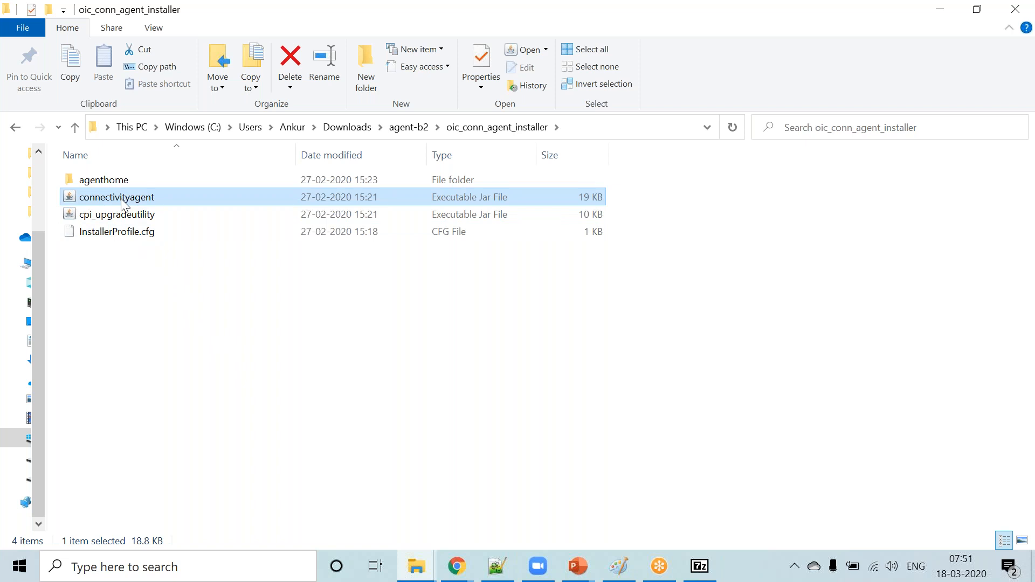
left_click(122, 217)
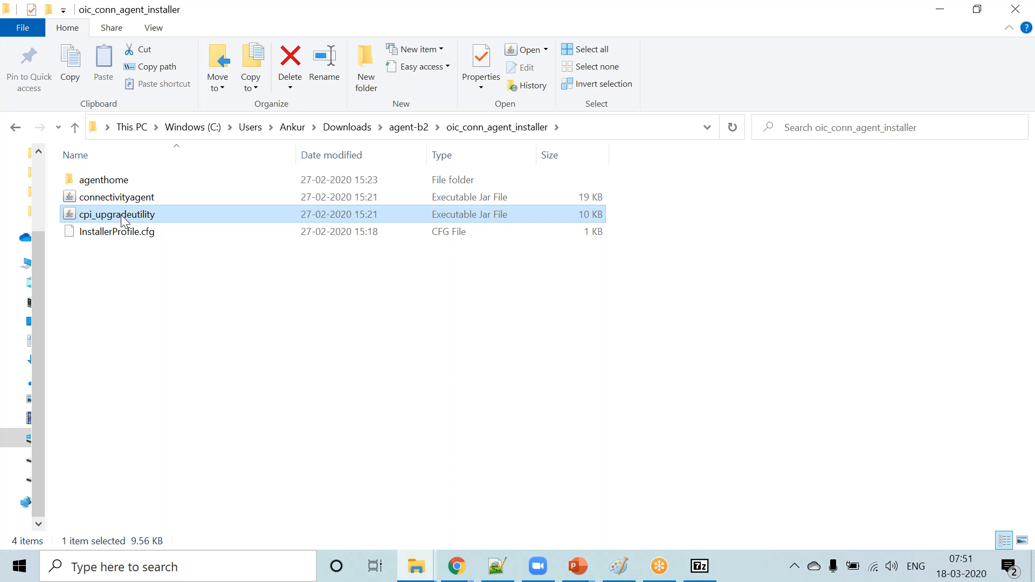
left_click(141, 233)
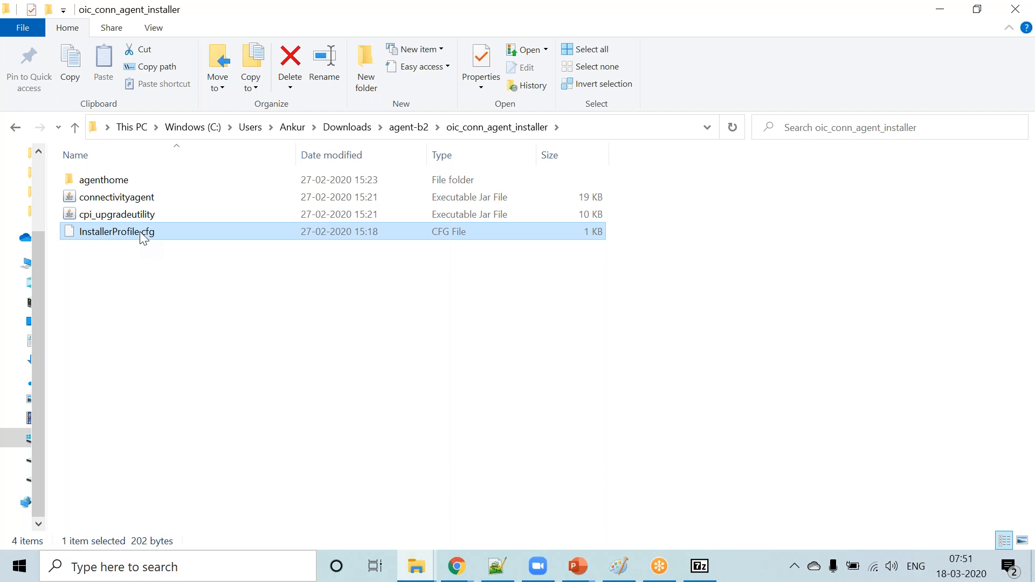
Open the agenthome folder of the extracted installer to view its subfolders.
left_click(106, 184)
double_click(106, 184)
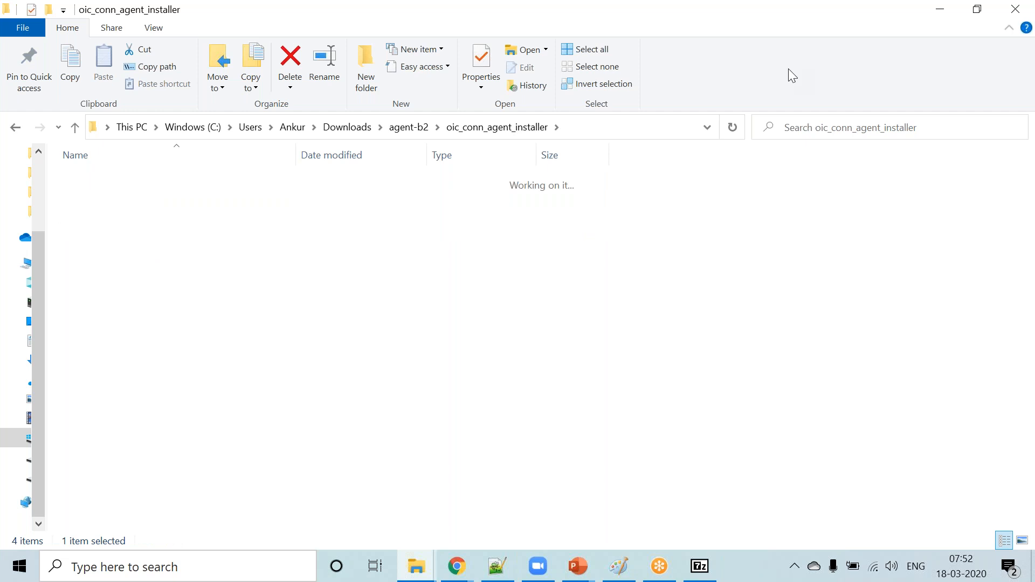
left_click(552, 565)
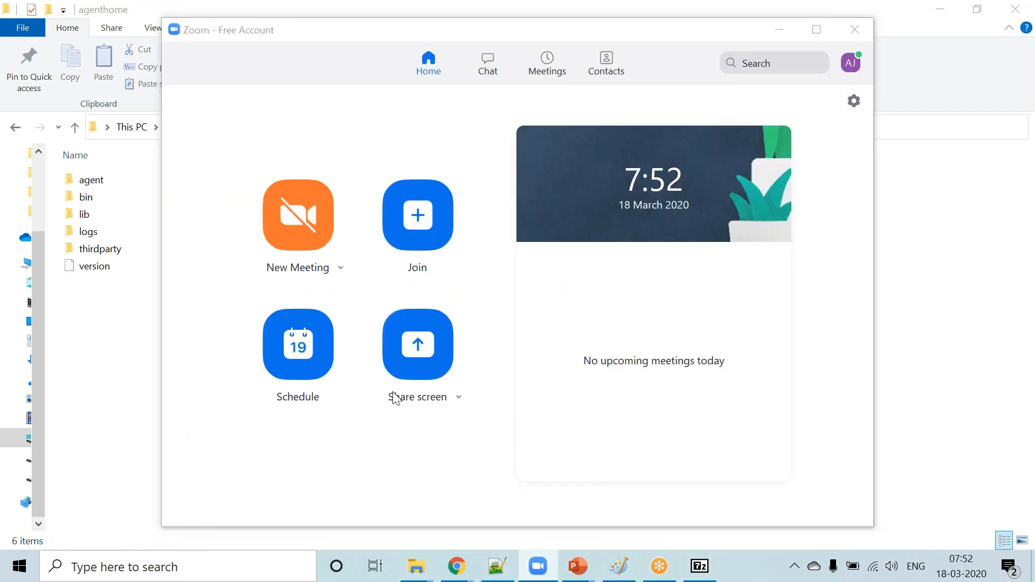
key("alt+Tab")
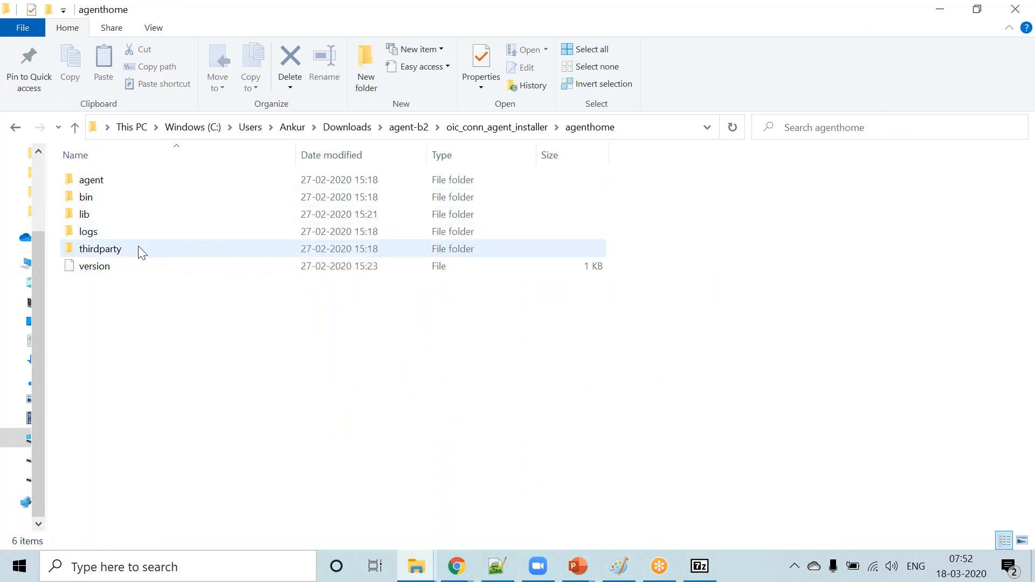
Open the cert subfolder of the agent folder and select keystore.jks.
double_click(92, 183)
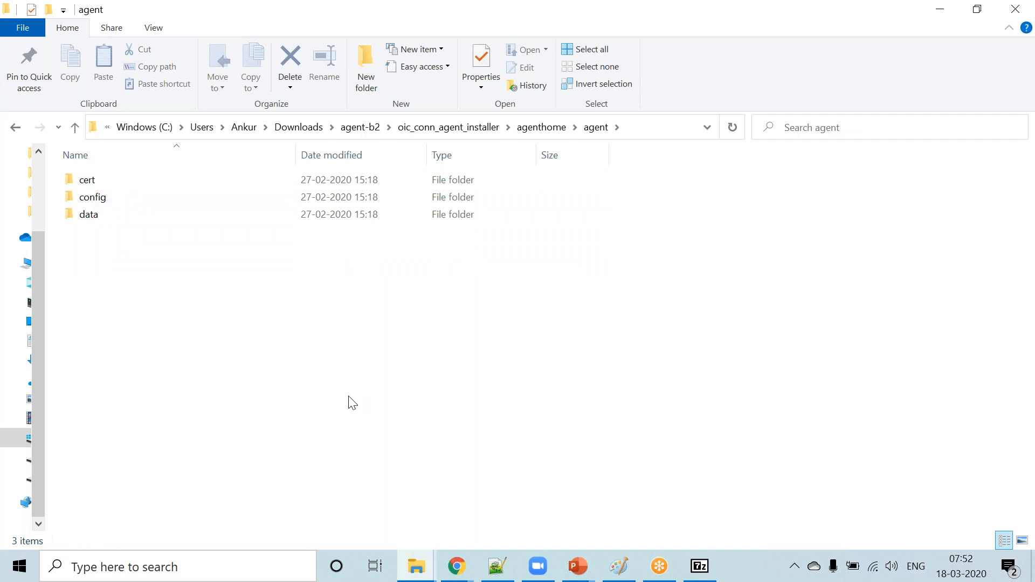
double_click(110, 181)
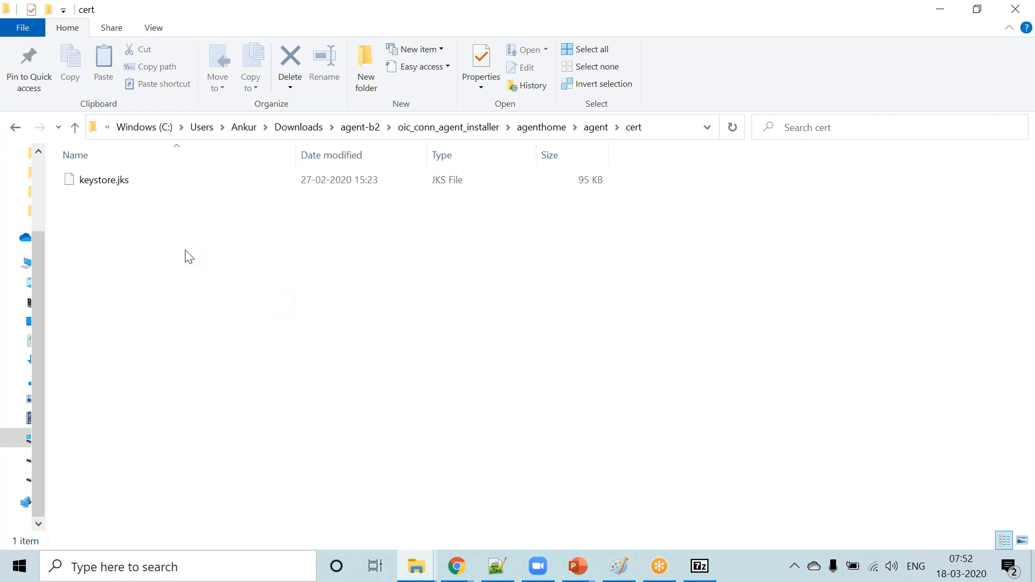
left_click(108, 192)
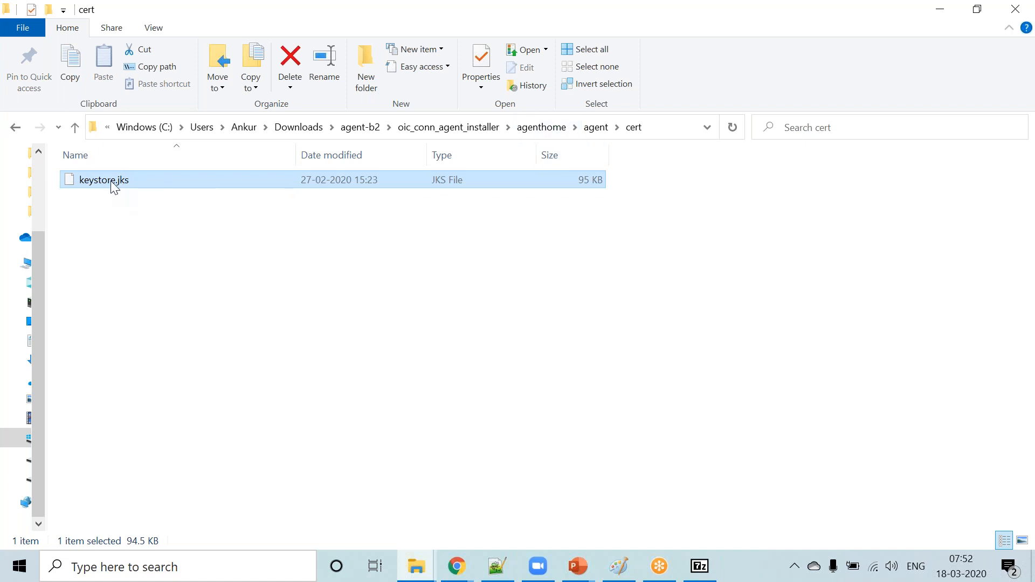
Go back up to the agent folder and open its config subfolder.
left_click(595, 129)
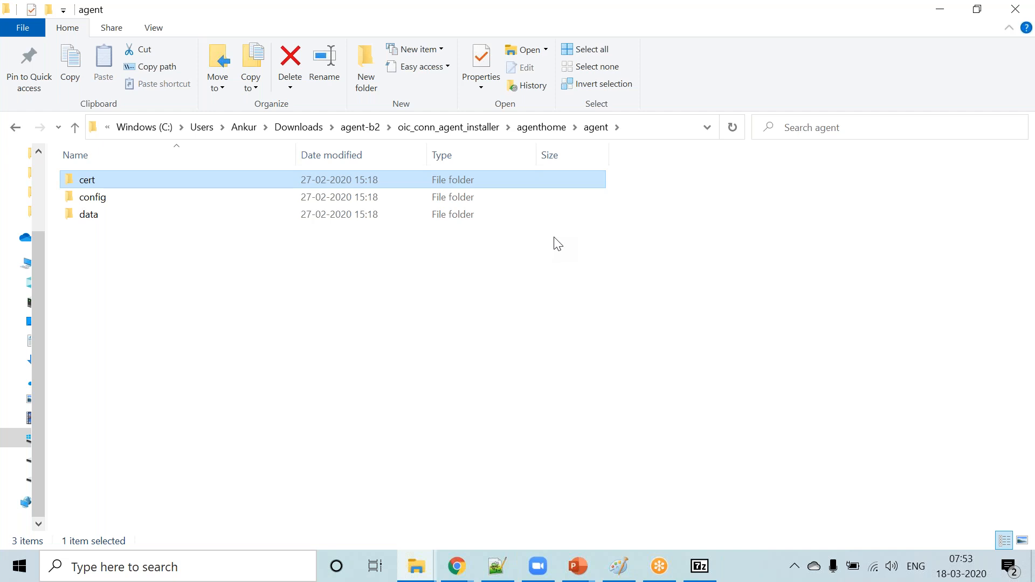
key("Down")
key("Return")
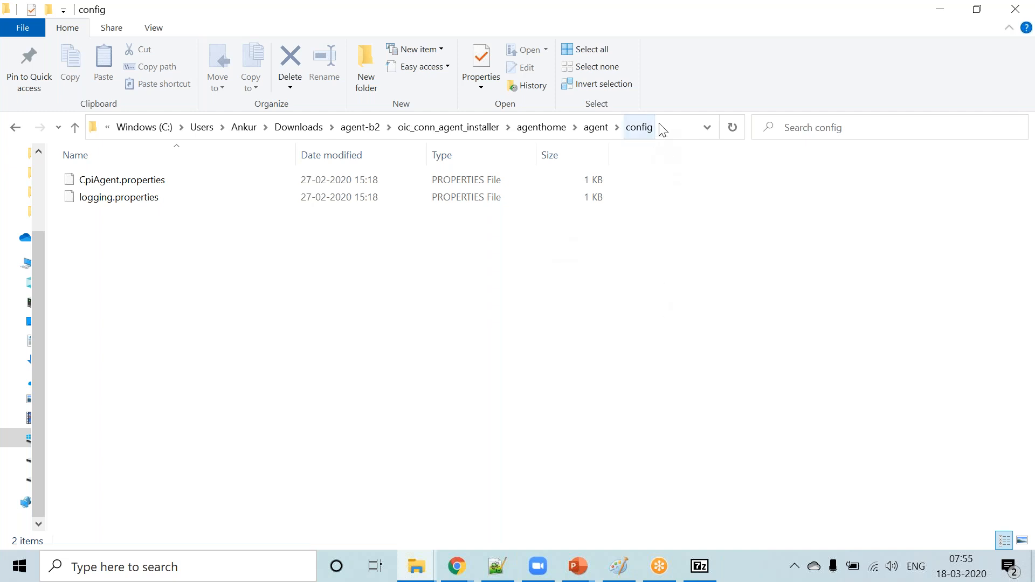
Open CpiAgent.properties in Notepad++ and highlight all property lines from icsPlatform to icsRESTBaseURI.
left_click(134, 186)
right_click(134, 186)
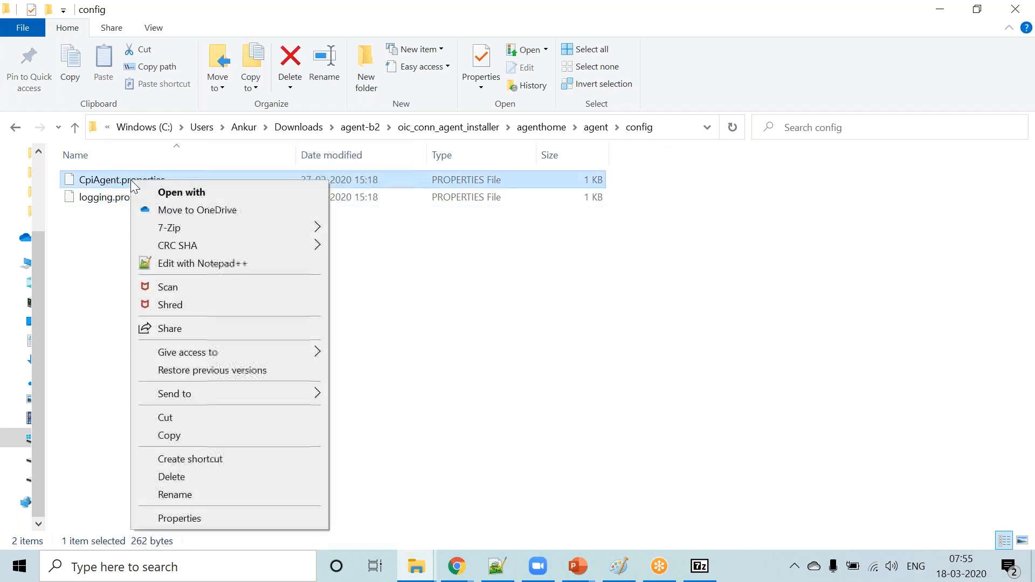
left_click(221, 265)
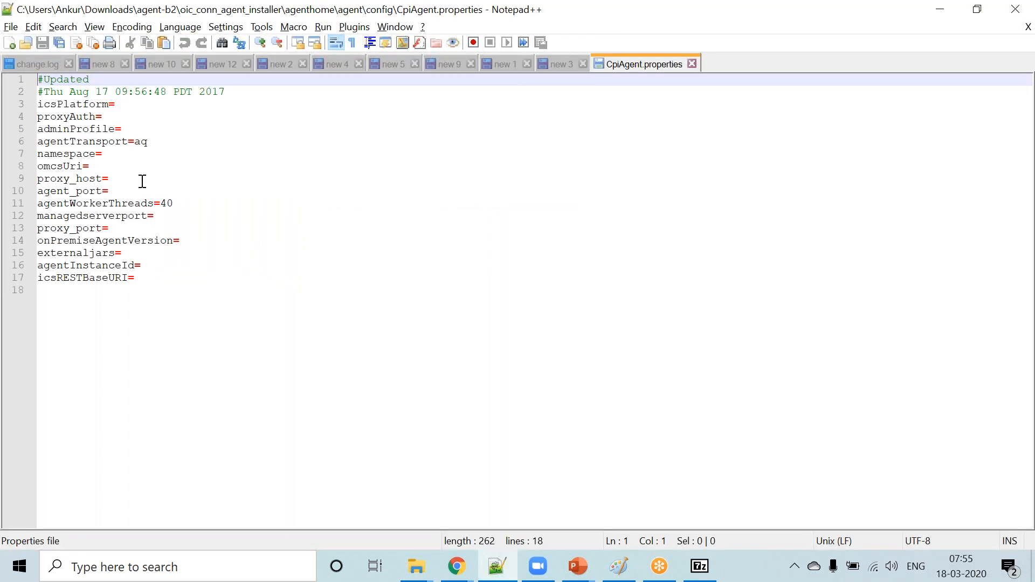
left_click(146, 283)
left_click_drag(146, 285, 37, 104)
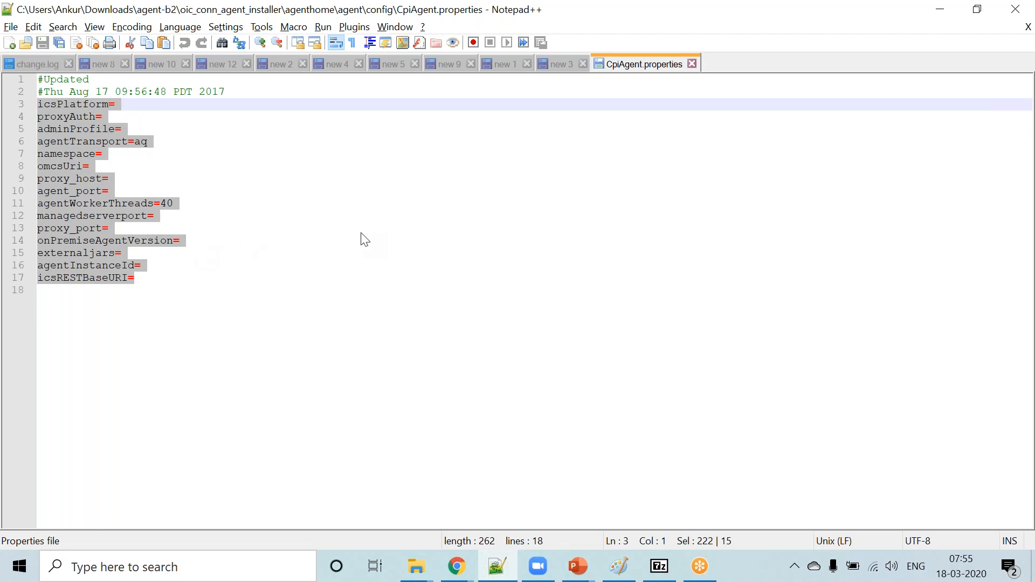
Open logging.properties from the config folder in Notepad++ and examine its logger level entries.
key("alt+Tab")
left_click(135, 199)
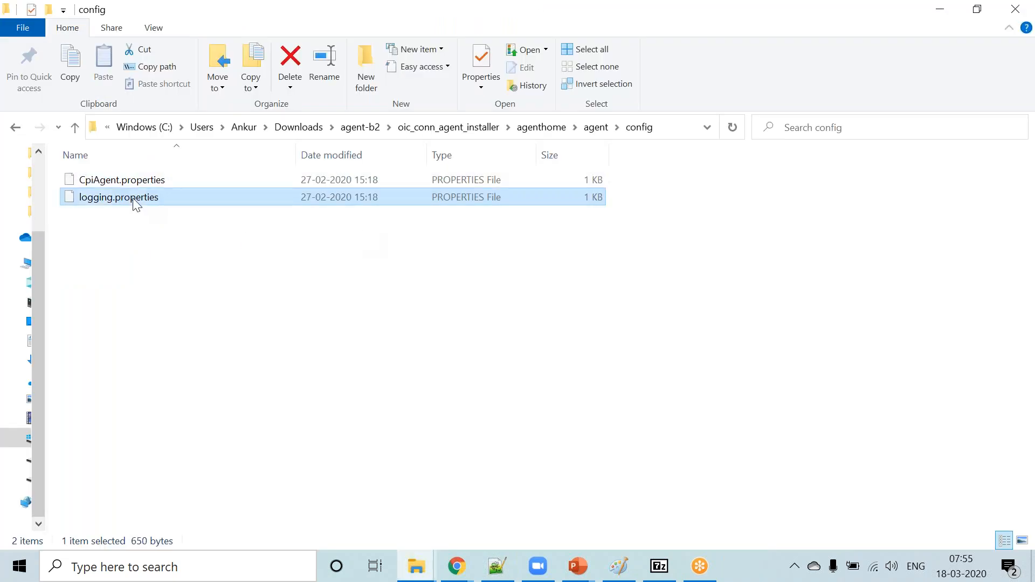
right_click(133, 199)
left_click(291, 282)
left_click_drag(213, 340, 152, 267)
left_click(152, 278)
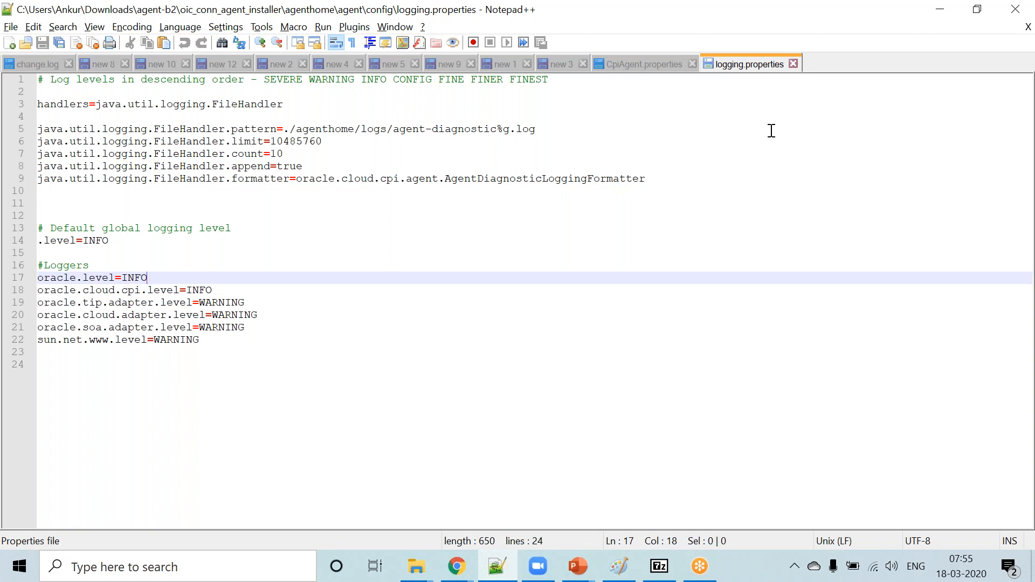
Switch back to File Explorer, look inside the agent folder's data subfolder, and return to the agent folder.
key("alt+Tab")
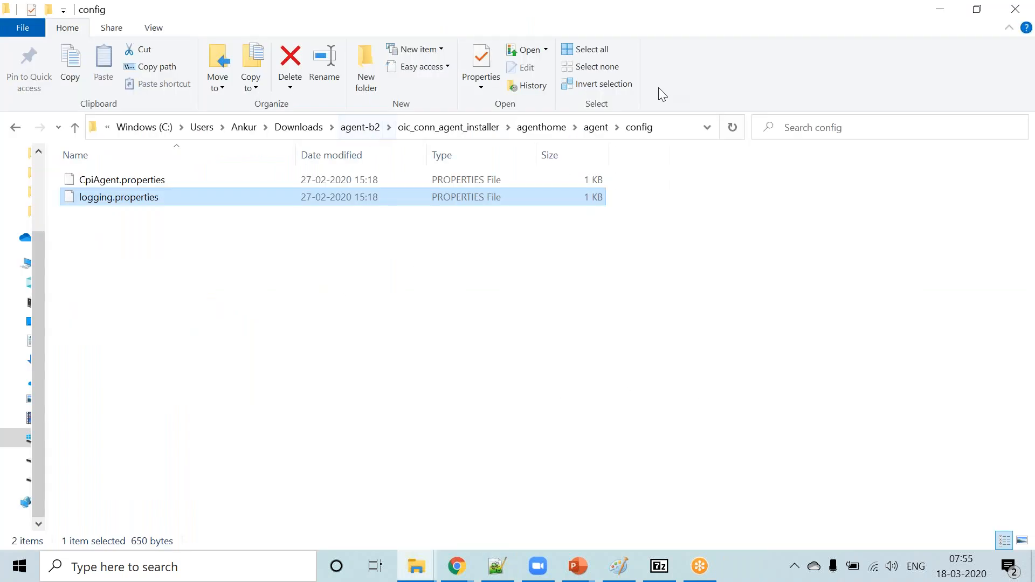
left_click(595, 127)
double_click(132, 214)
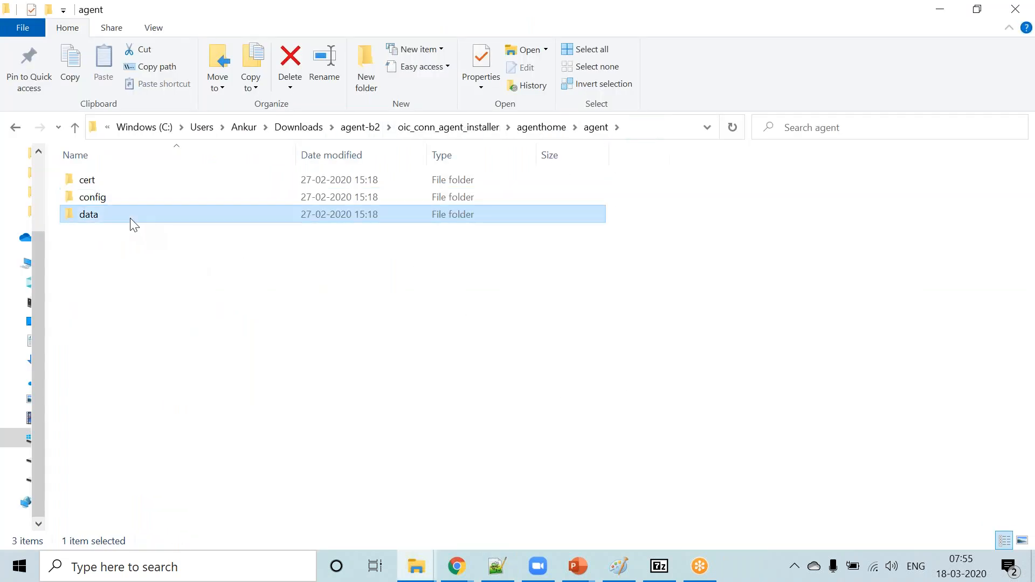
key("alt+Left")
key("alt+Left")
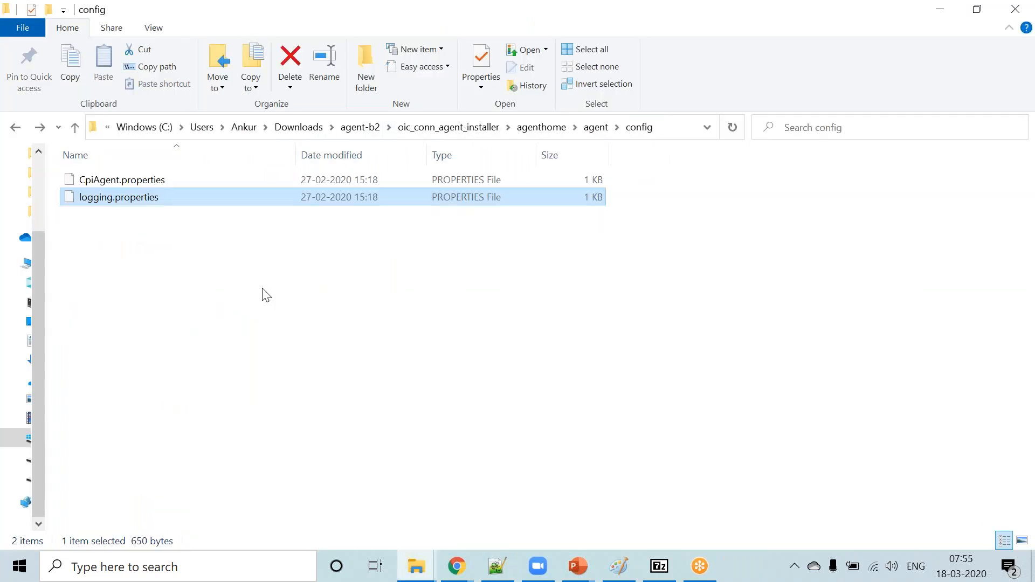
left_click(595, 127)
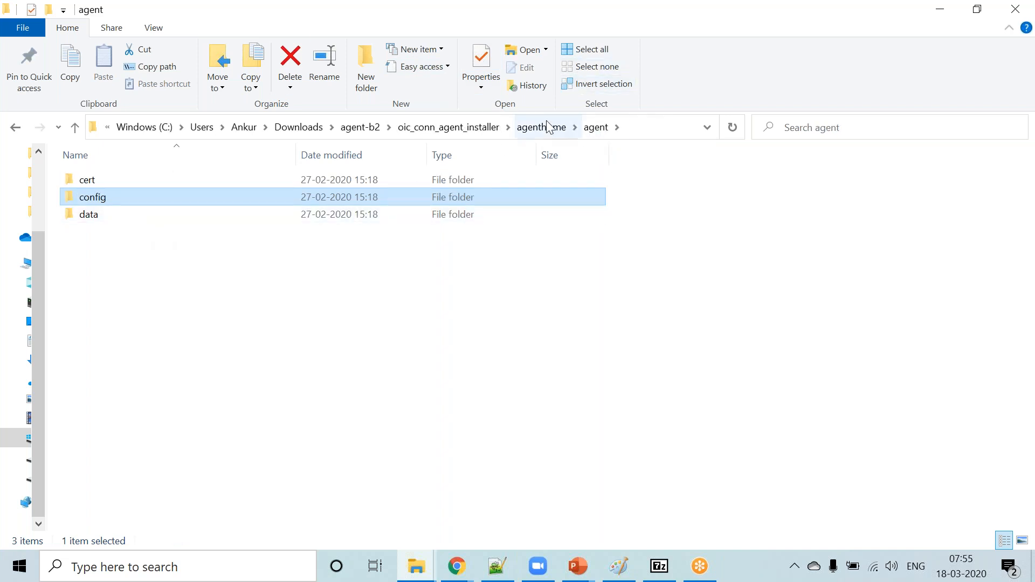
Open the bin and lib subfolders of agenthome in turn to view their contents.
left_click(574, 127)
double_click(108, 197)
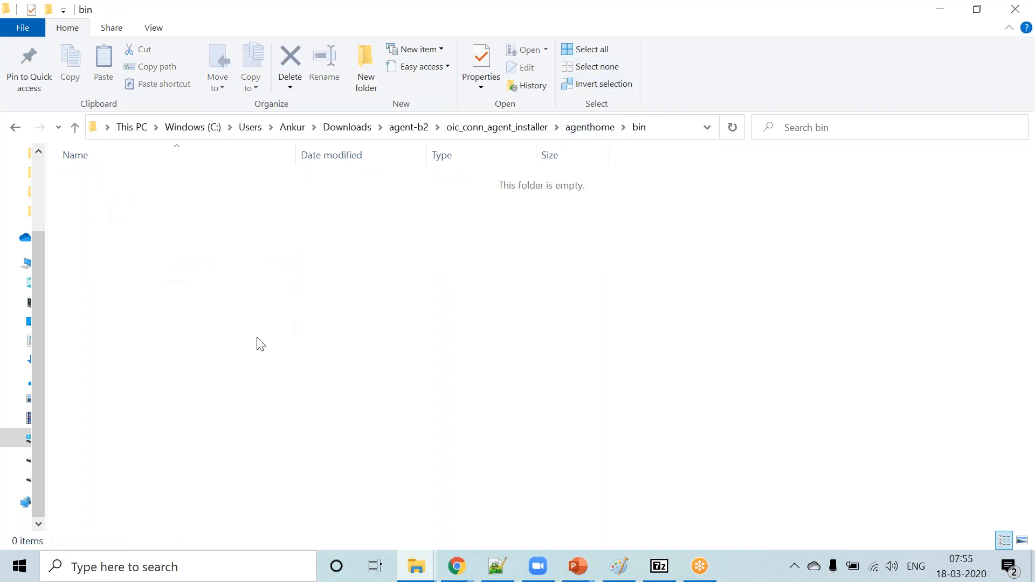
left_click(588, 128)
double_click(105, 217)
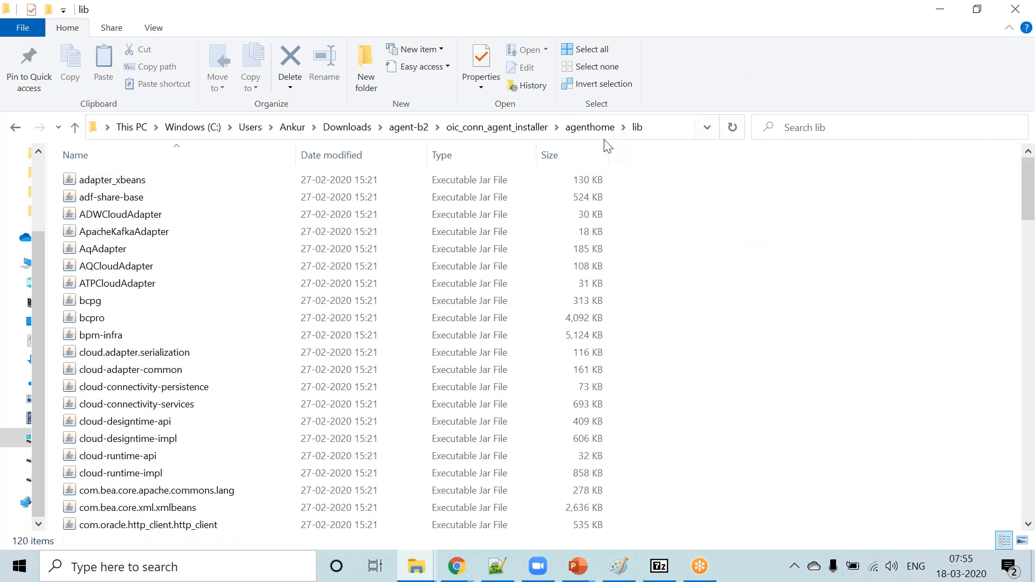
View the contents of agenthome's logs folder and of the lib folder inside thirdparty.
left_click(590, 129)
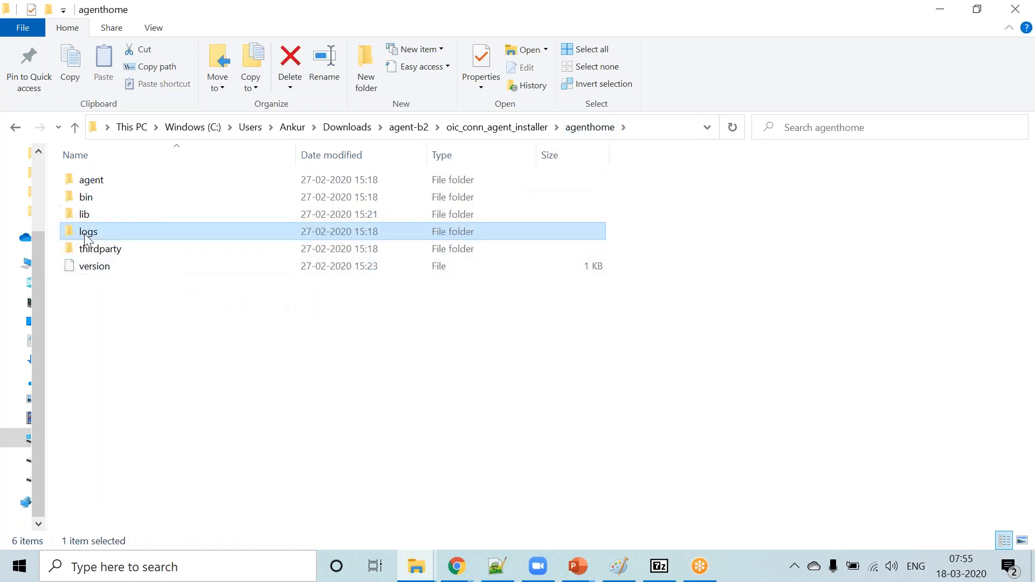
double_click(101, 233)
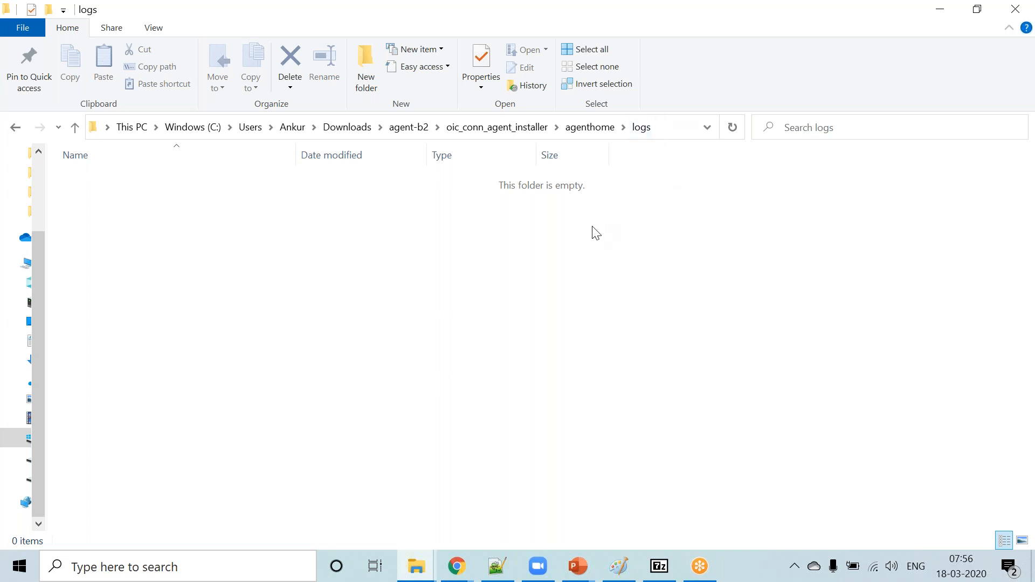
left_click(593, 128)
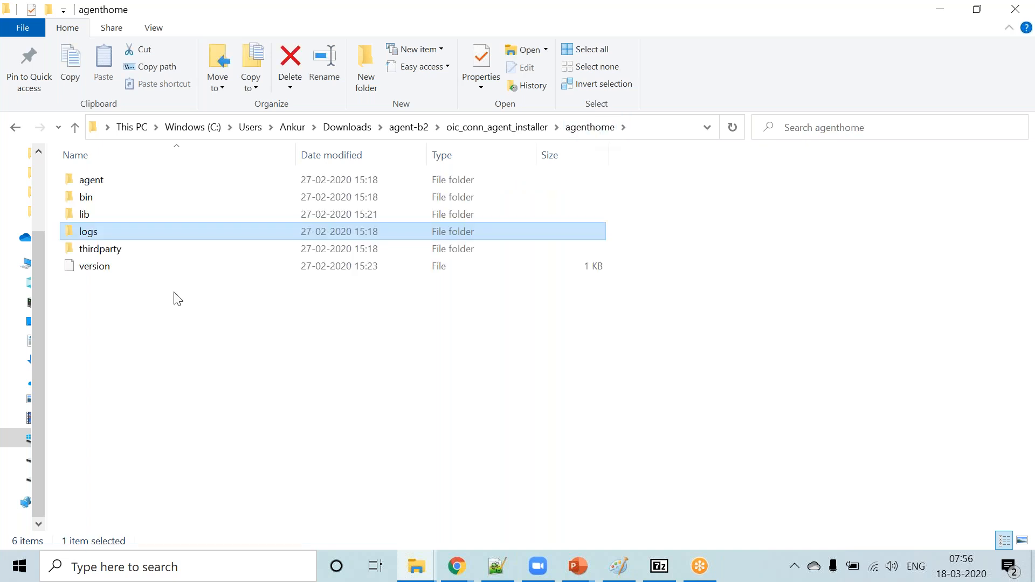
double_click(102, 250)
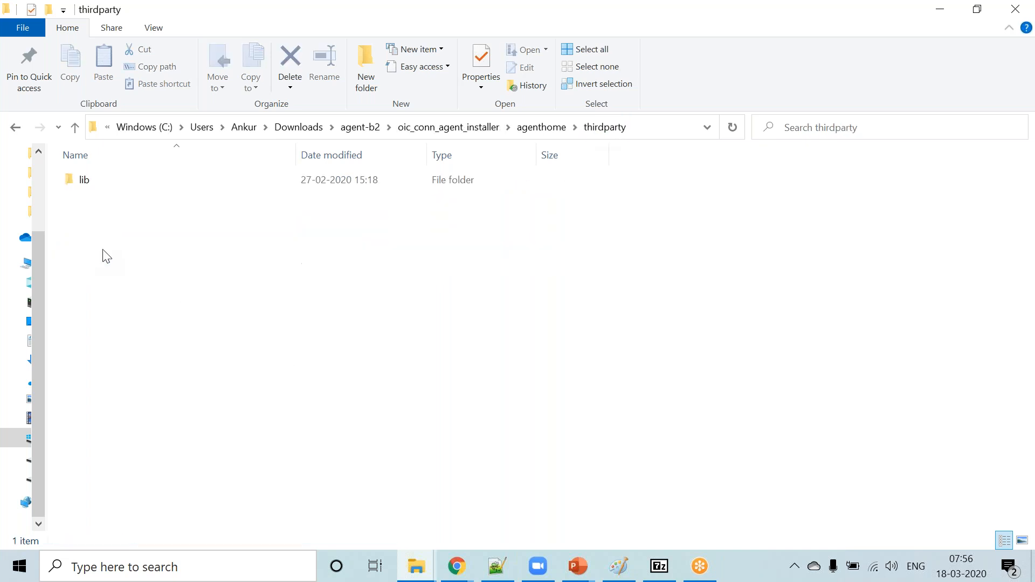
double_click(111, 188)
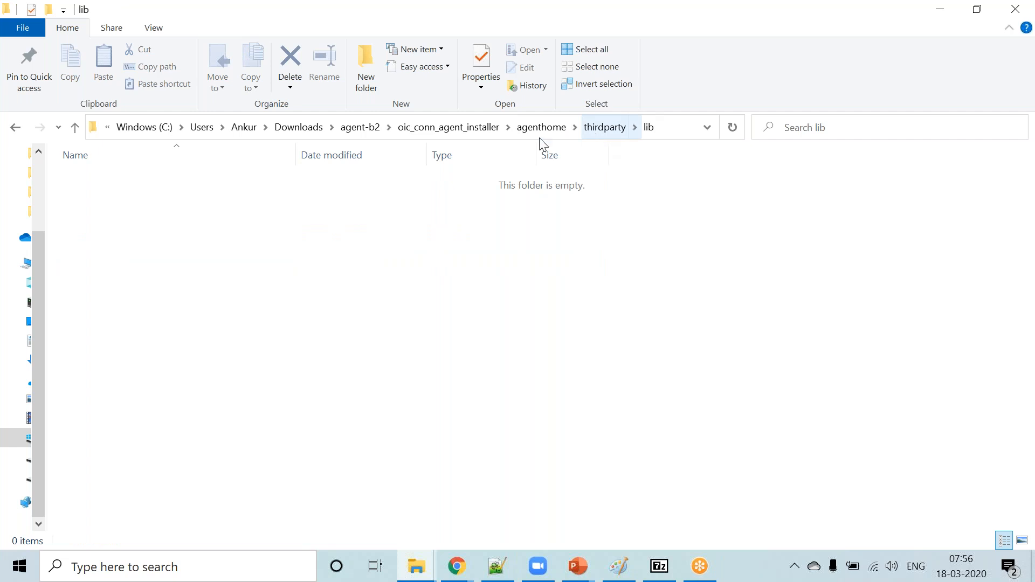
Open the version file from agenthome in Notepad++, highlight its version number, and close the file.
left_click(459, 131)
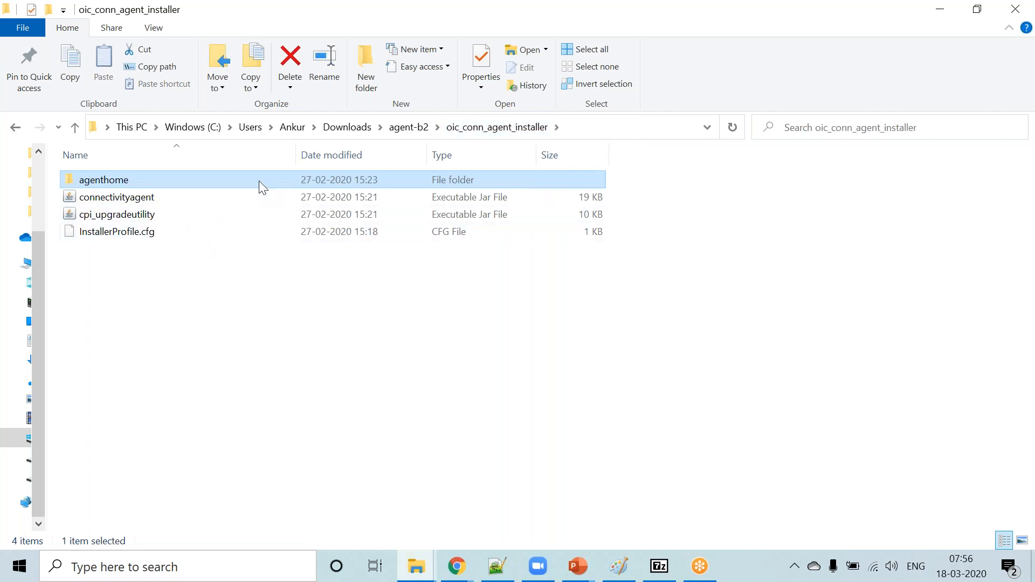
double_click(127, 179)
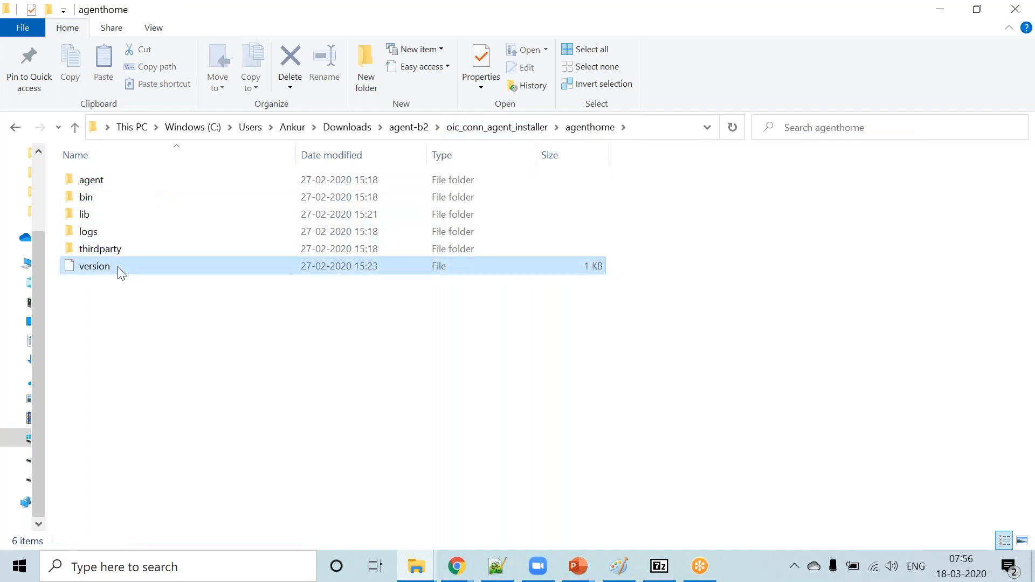
right_click(119, 267)
left_click(173, 292)
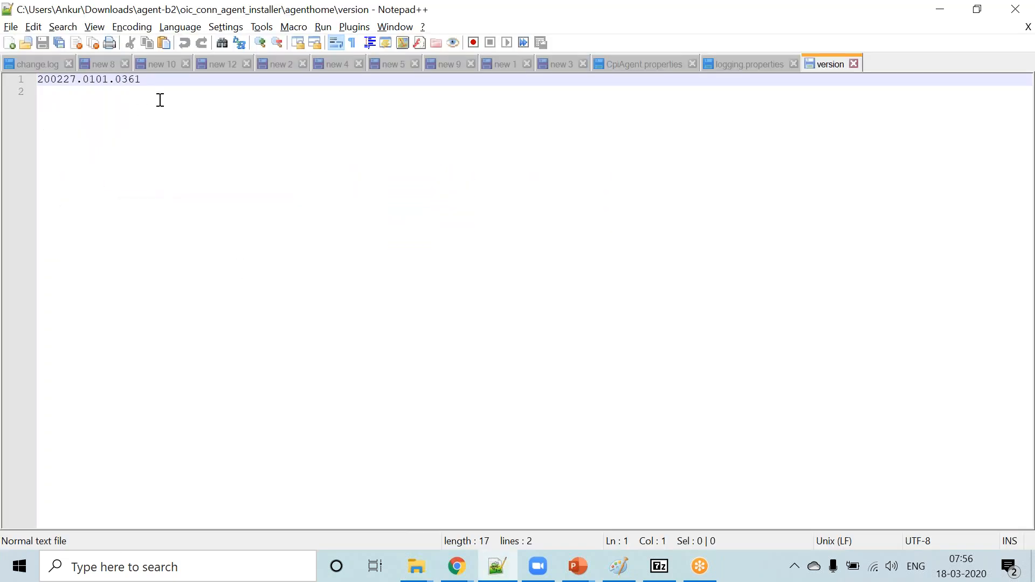
left_click_drag(162, 90, 9, 77)
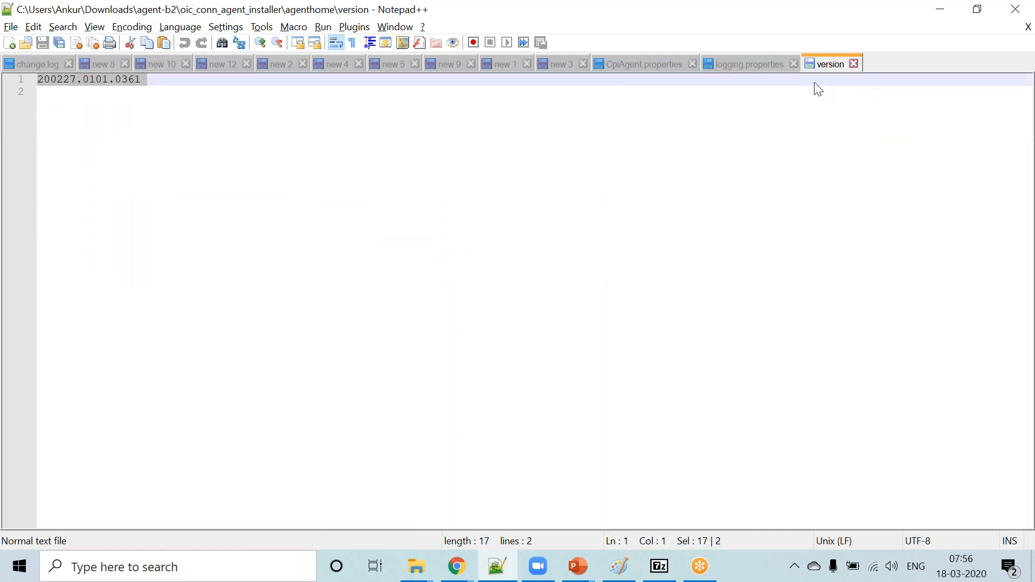
double_click(54, 82)
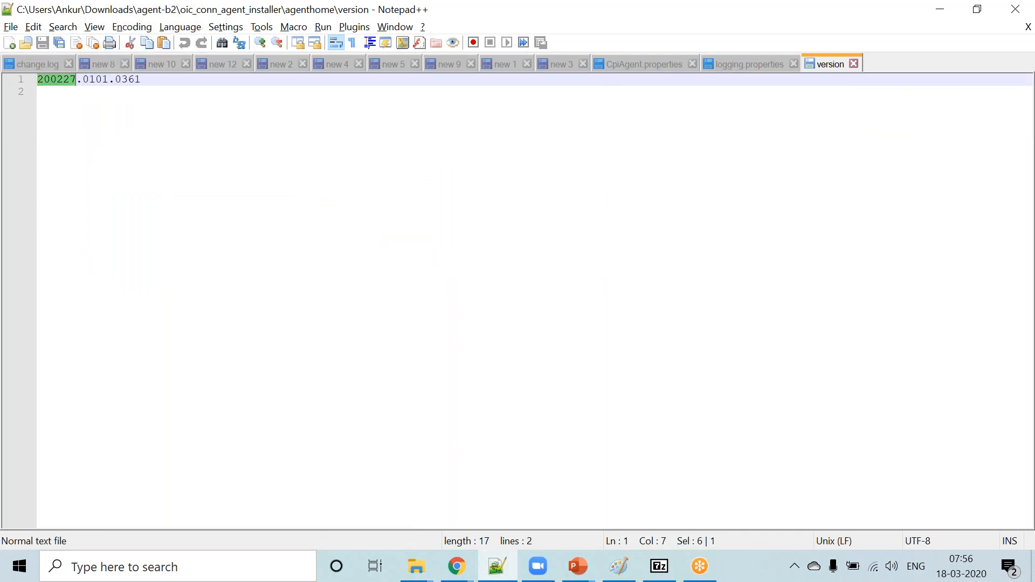
left_click(854, 64)
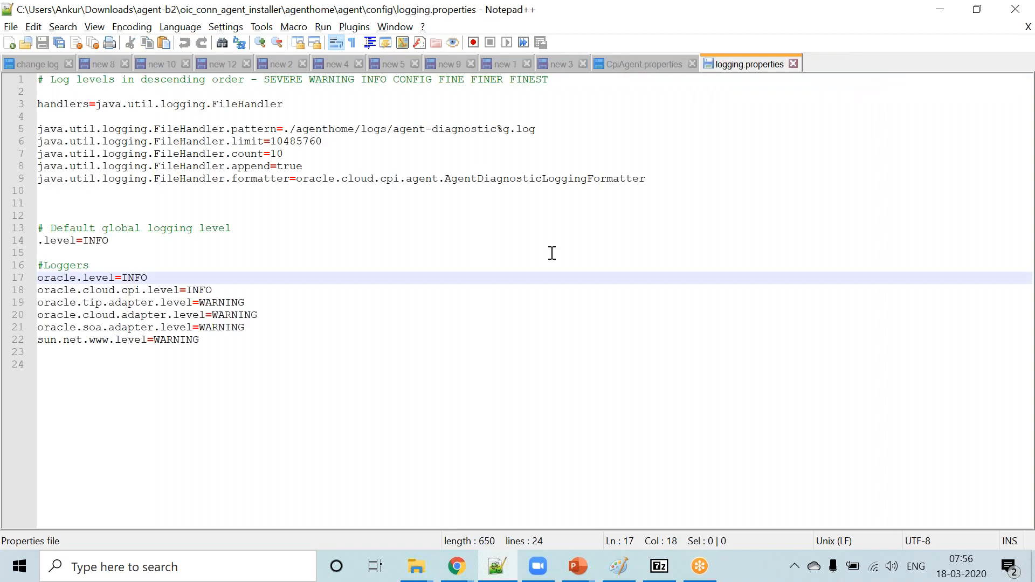
Open InstallerProfile.cfg from the oic_conn_agent_installer folder in Notepad++ and highlight the agent_GROUP_IDENTIFIER parameter.
key("alt+Tab")
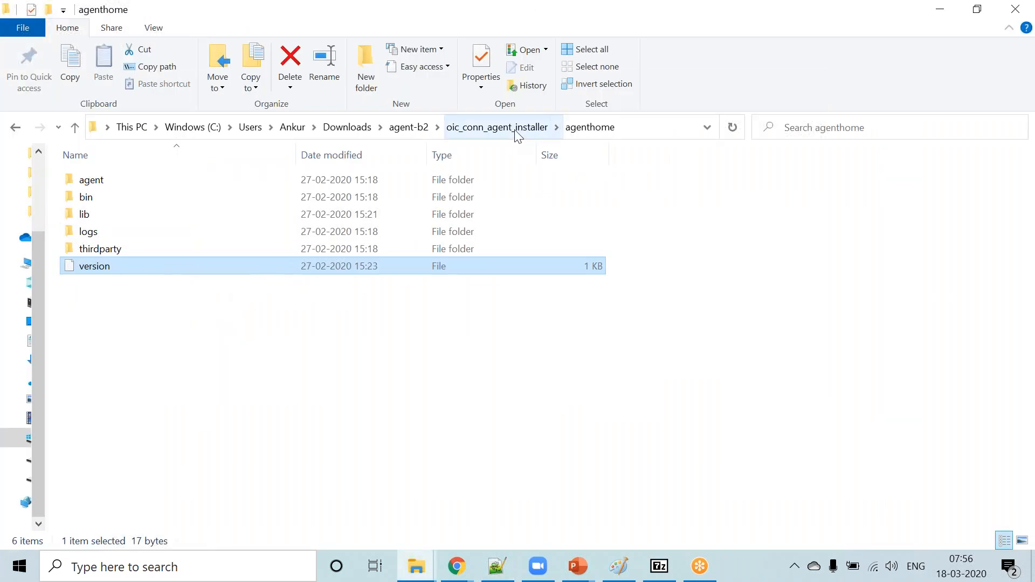
left_click(485, 127)
right_click(123, 231)
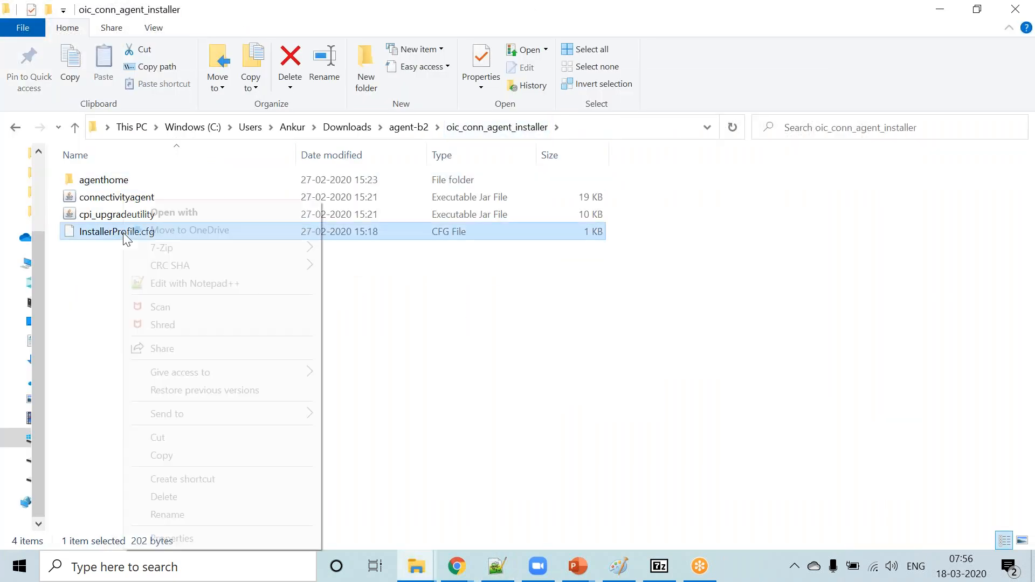
left_click(184, 282)
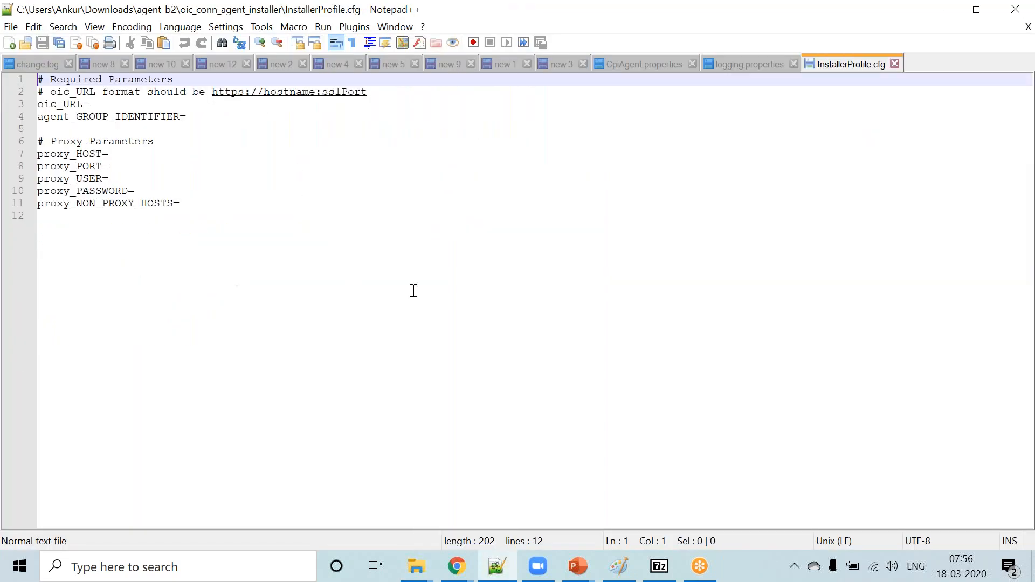
left_click(70, 105)
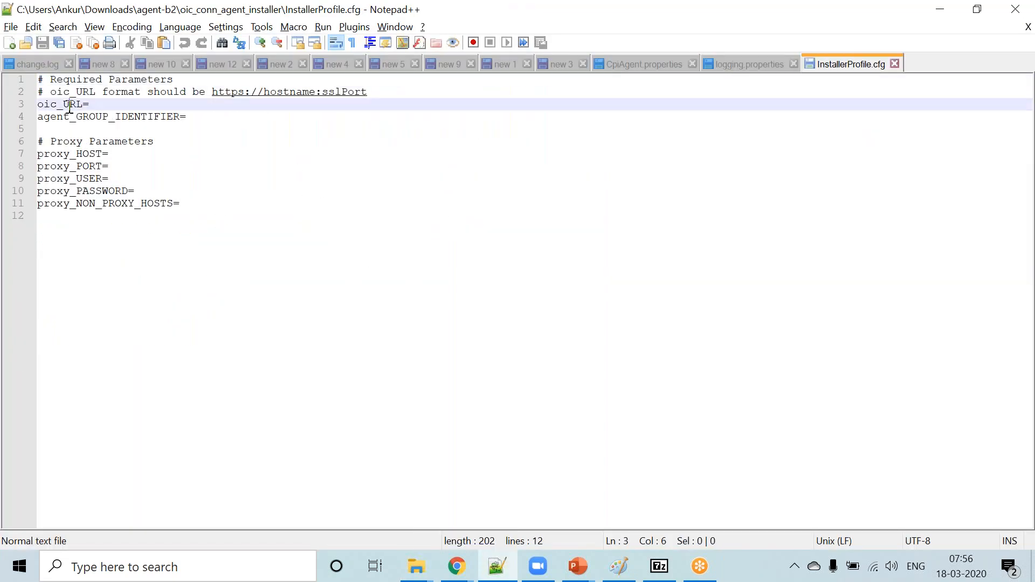
double_click(111, 117)
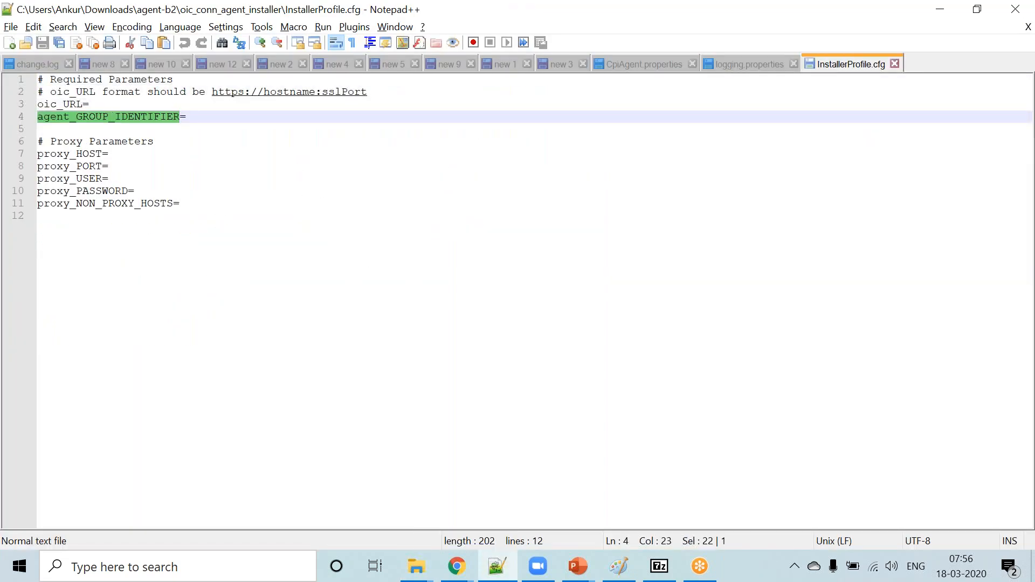
left_click(120, 116)
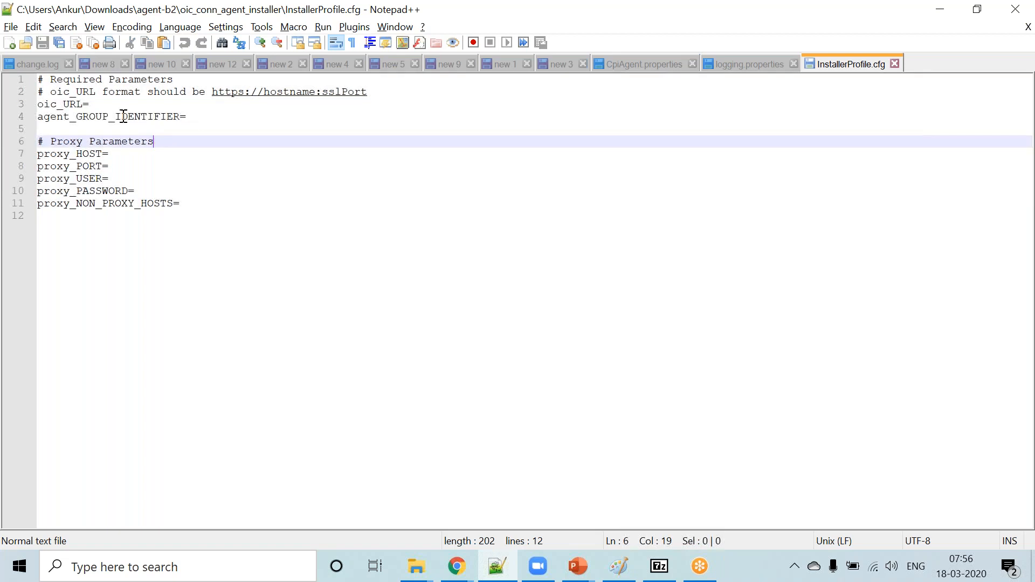
left_click(107, 102)
left_click(458, 567)
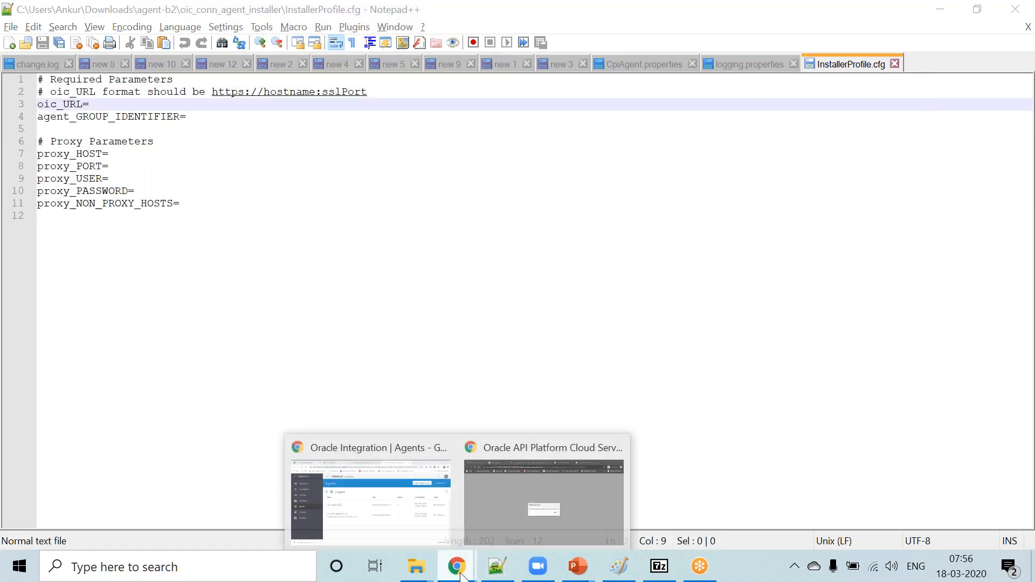
left_click(402, 491)
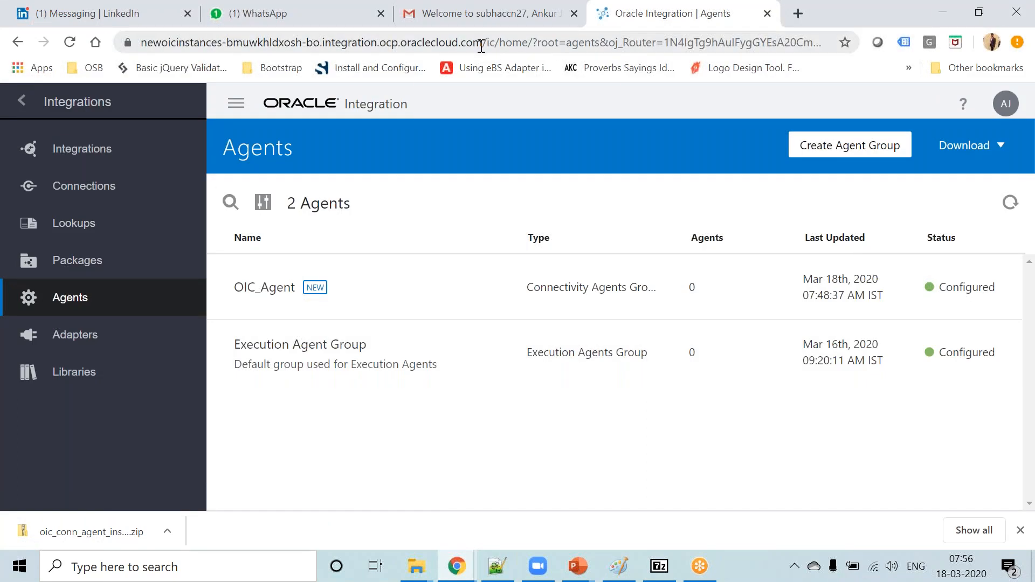
left_click_drag(482, 46, 139, 43)
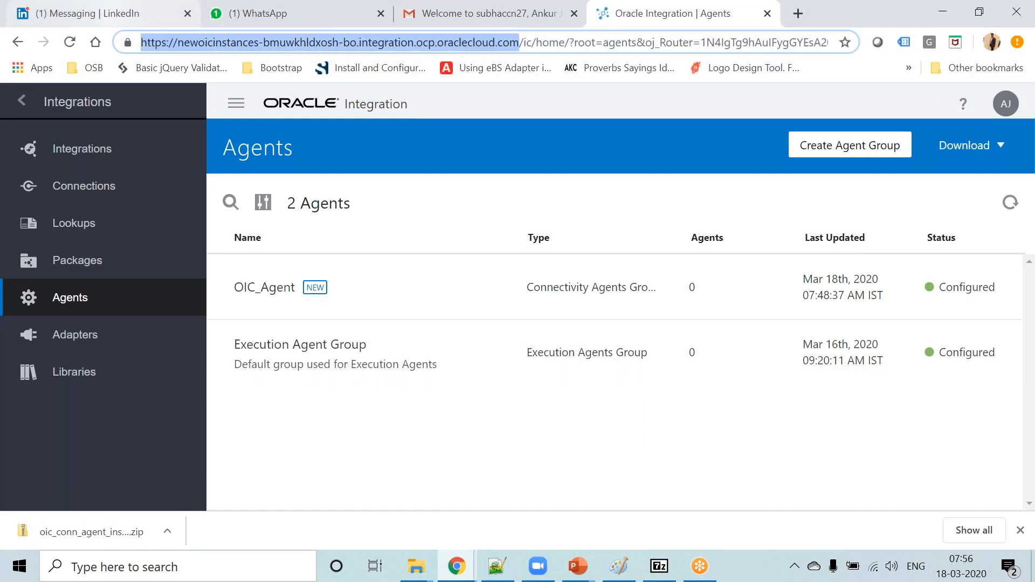
key("ctrl+c")
key("alt+Tab")
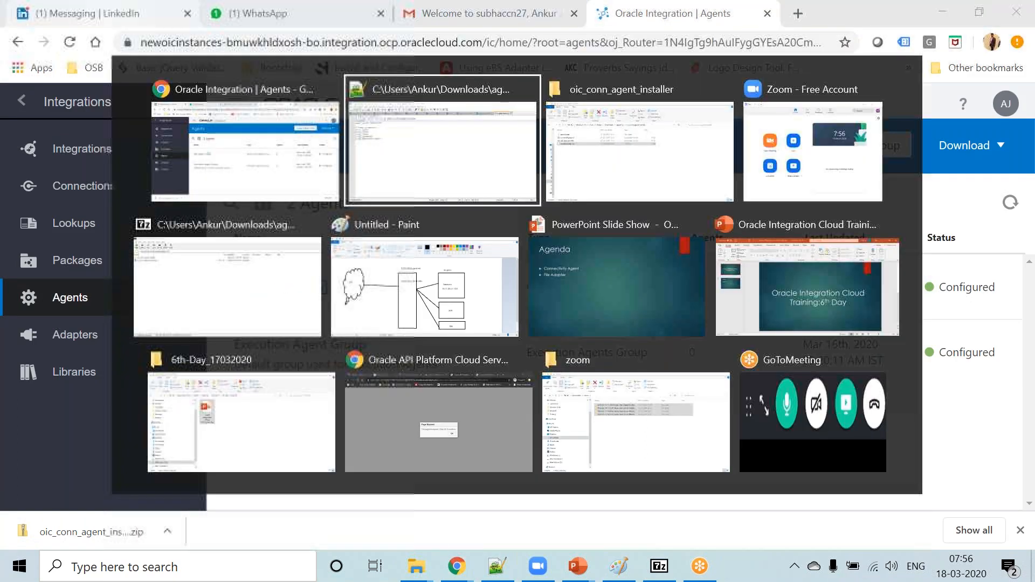
key("ctrl+v")
type(":443")
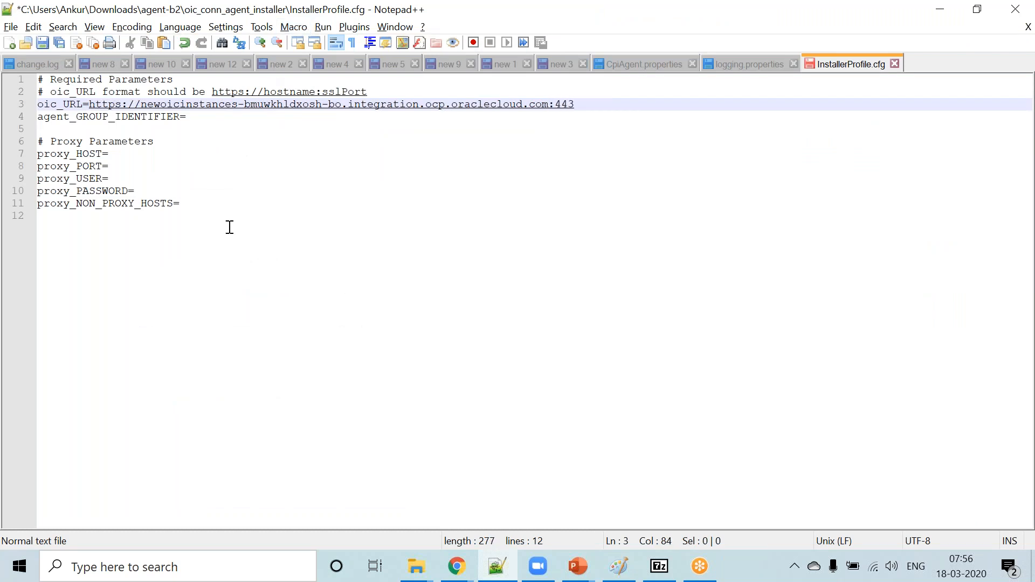
Copy the OIC_Agent group's identifier from Oracle Integration, set agent_GROUP_IDENTIFIER to OIC_AGENT, and save InstallerProfile.cfg.
left_click(85, 119)
key("alt+Tab")
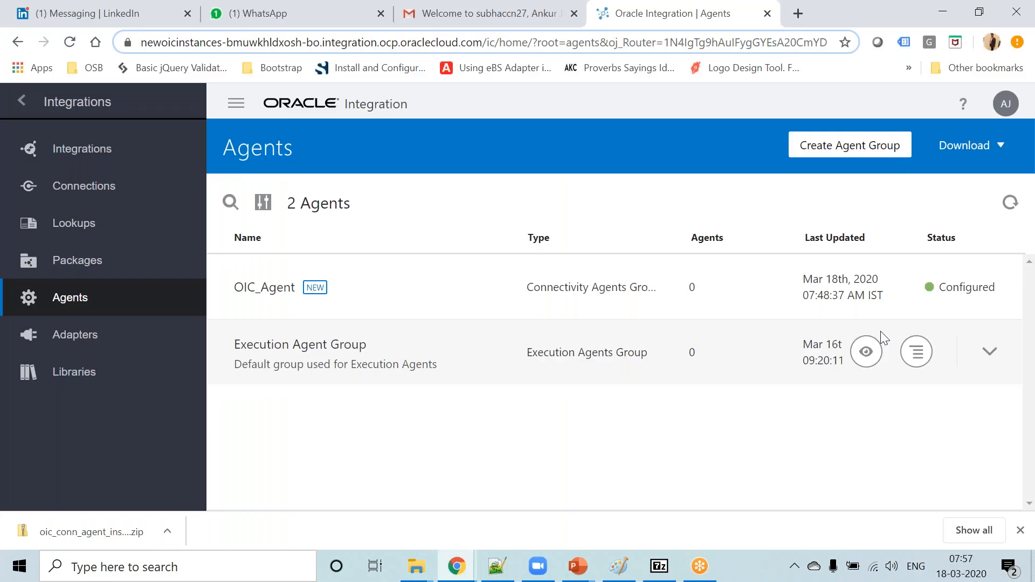
left_click(262, 296)
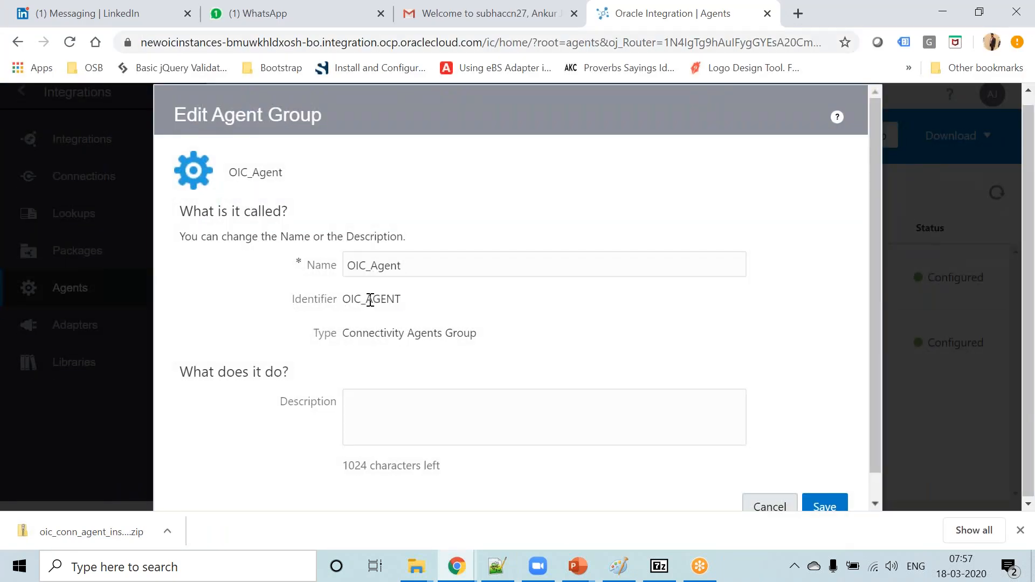
double_click(370, 301)
key("alt+Tab")
left_click(204, 125)
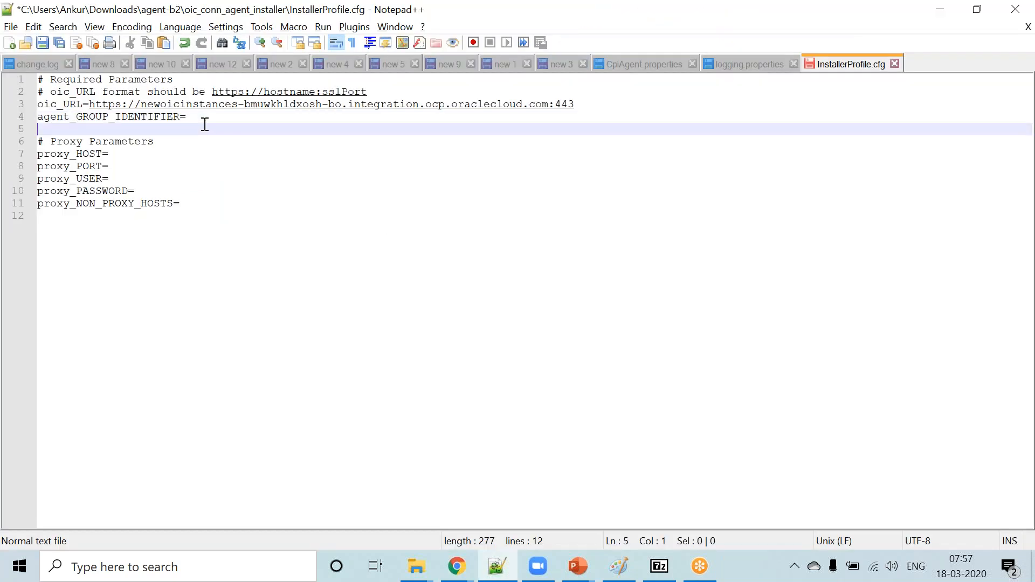
left_click(216, 120)
key("ctrl+v")
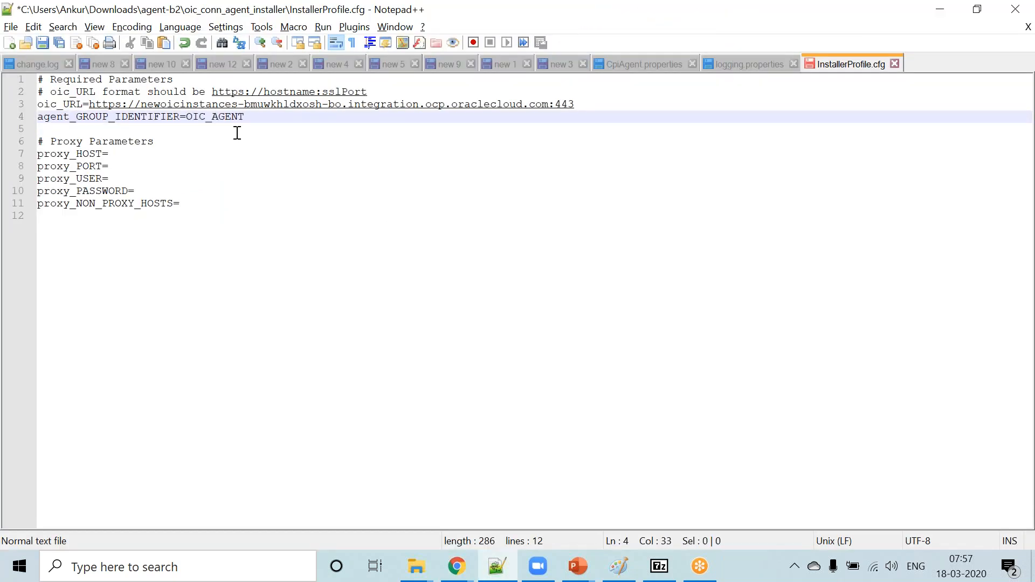
key("ctrl+s")
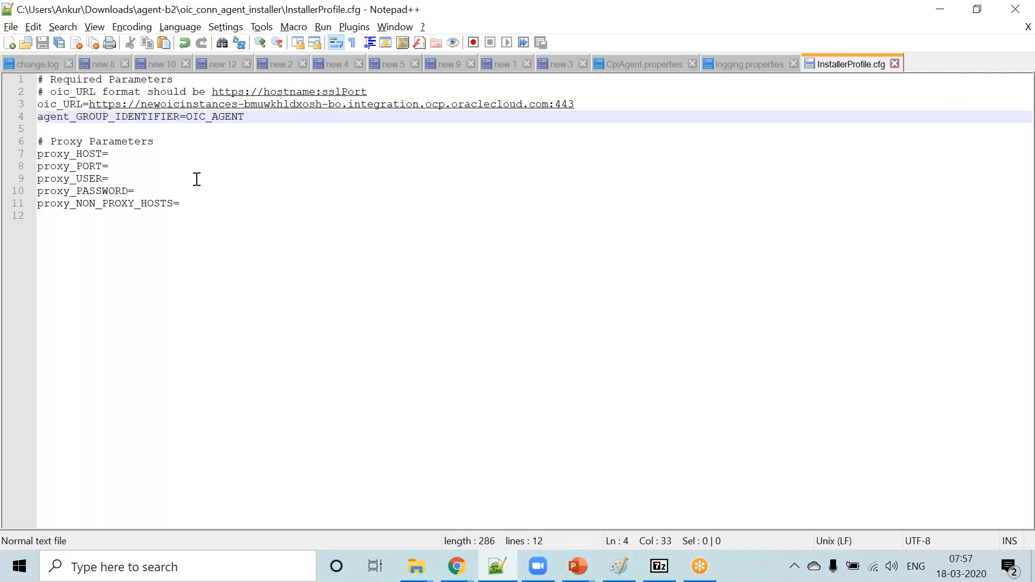
Highlight the proxy parameters in InstallerProfile.cfg, followed by the oic_URL and agent_GROUP_IDENTIFIER lines.
left_click_drag(188, 205, 32, 155)
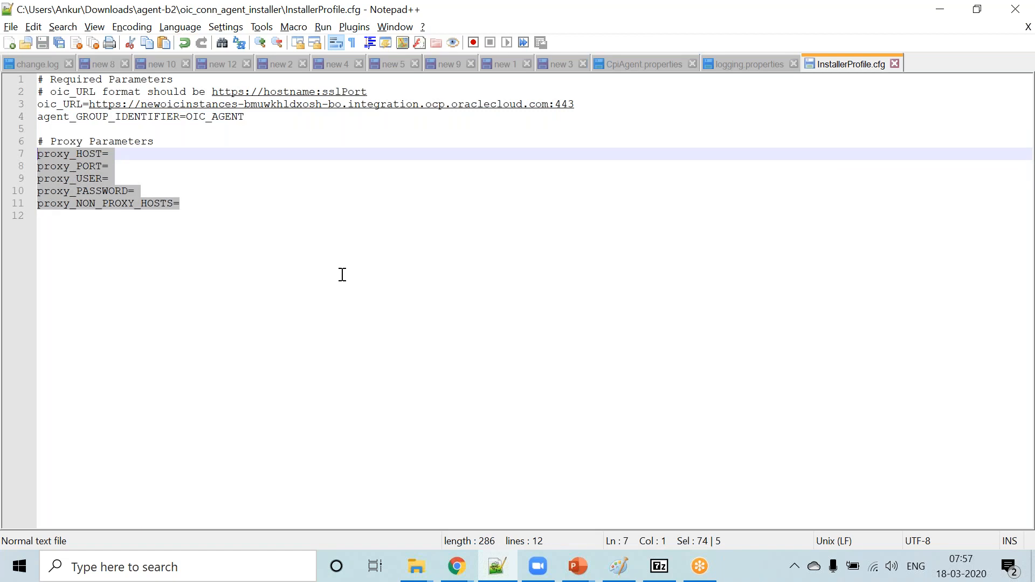
left_click(281, 223)
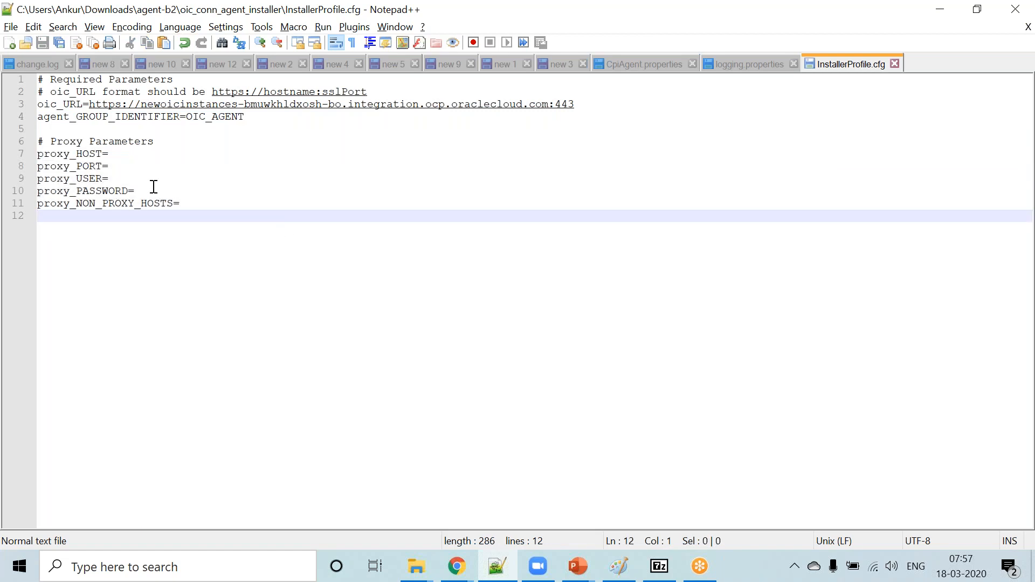
left_click_drag(149, 193, 30, 155)
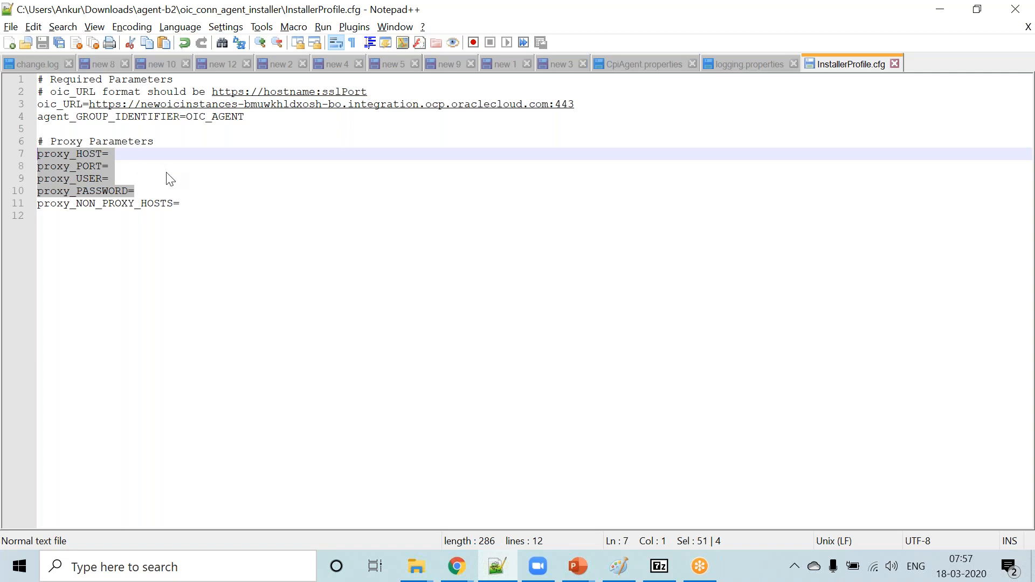
double_click(83, 178)
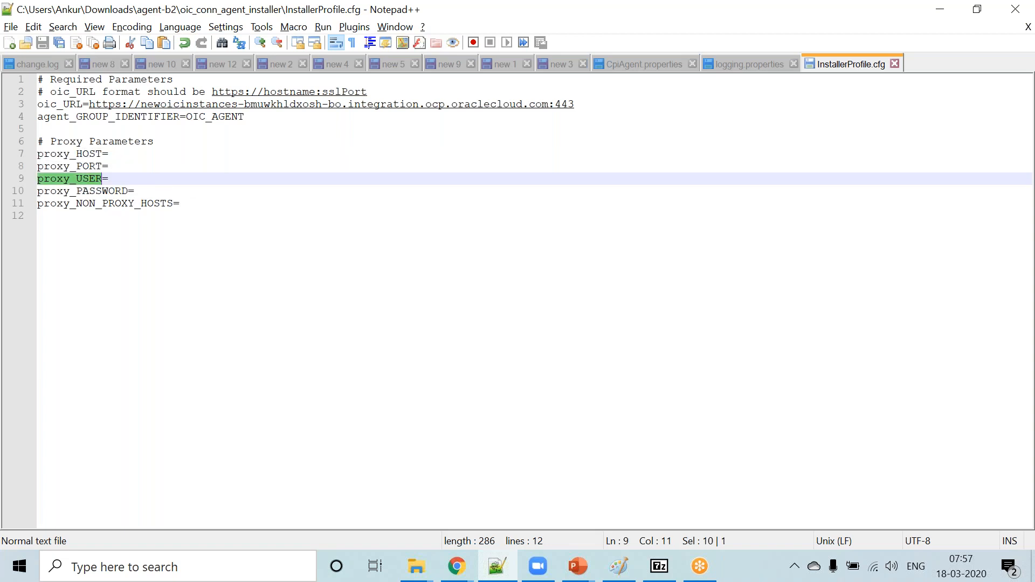
double_click(109, 189)
left_click(179, 195)
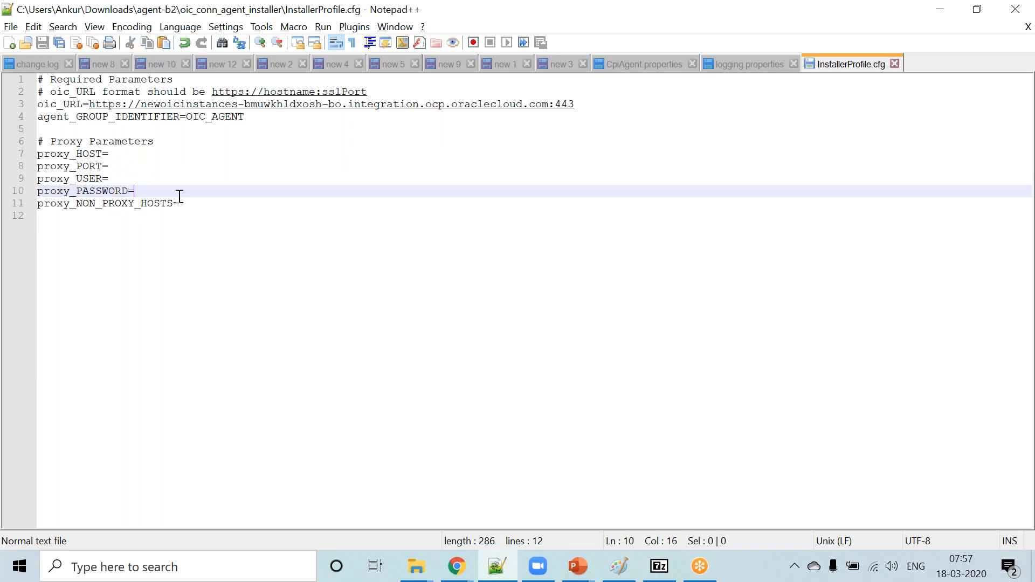
left_click_drag(148, 196, 26, 160)
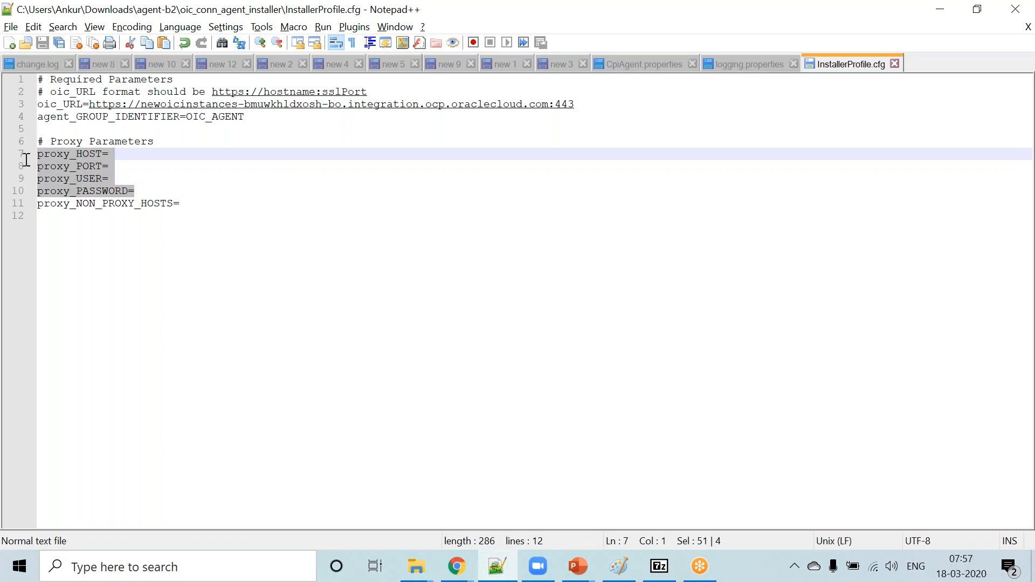
left_click(356, 255)
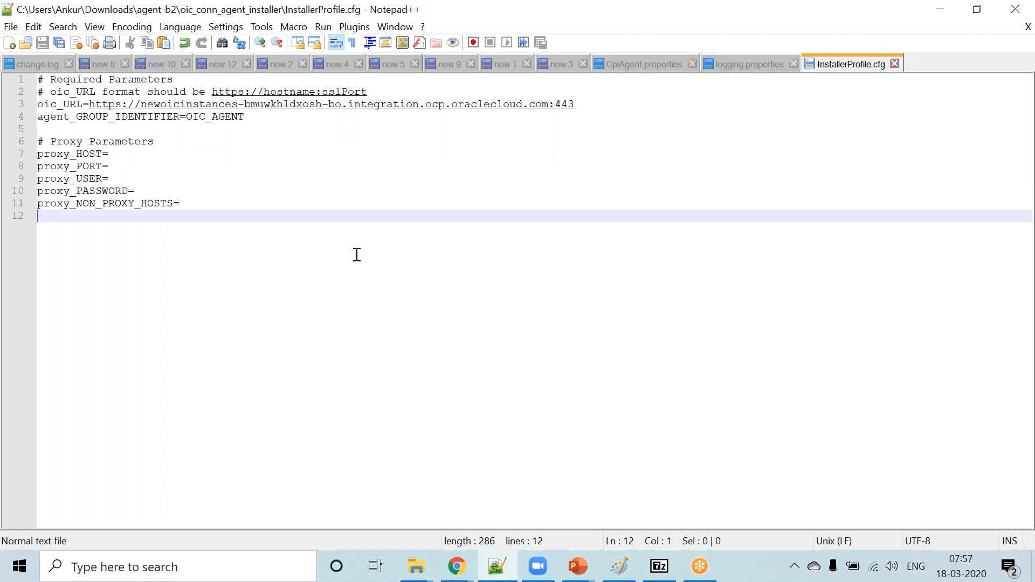
double_click(109, 206)
left_click(233, 202)
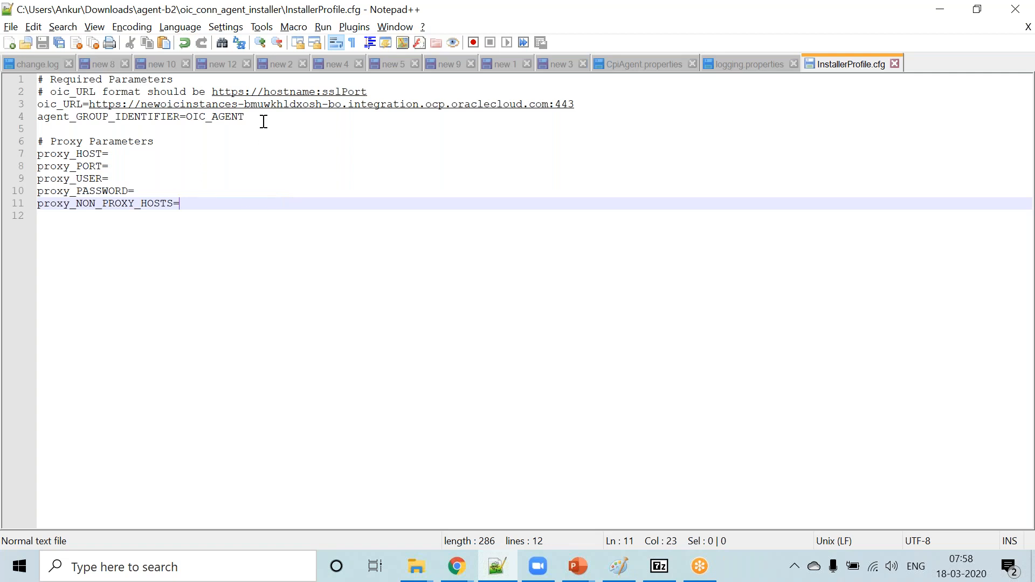
left_click_drag(260, 118, 28, 105)
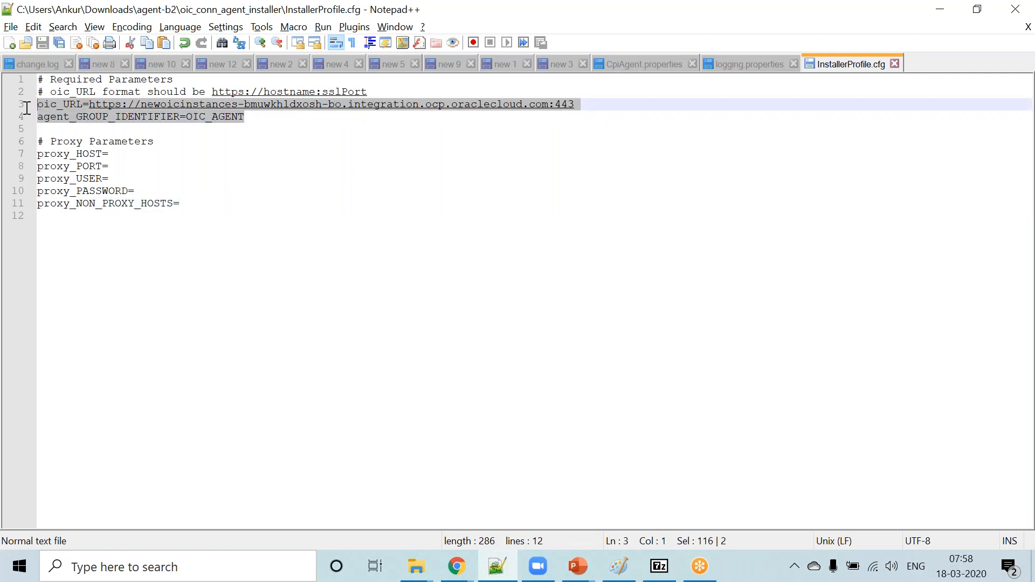
left_click(369, 254)
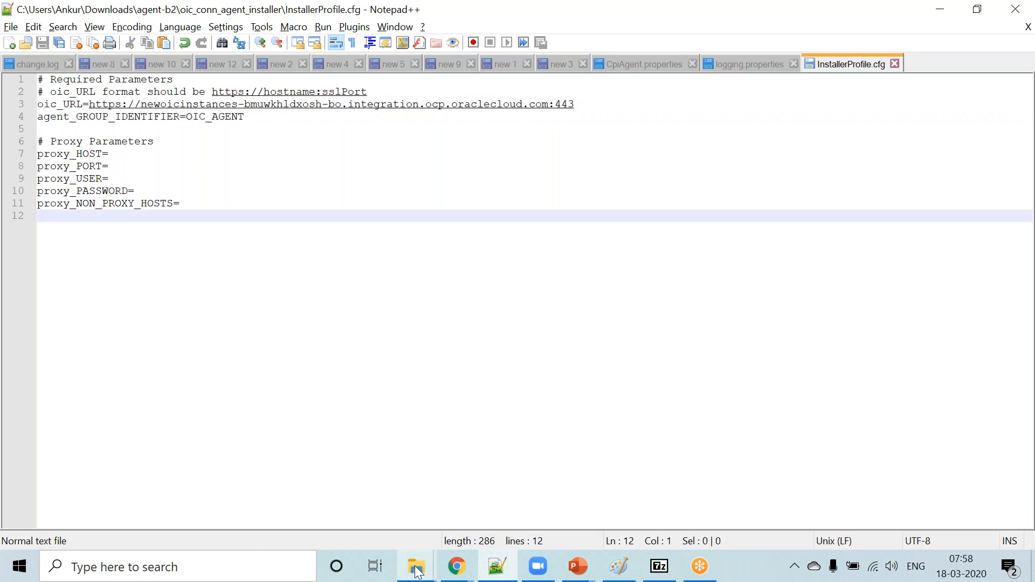
Open a maximized Command Prompt in the oic_conn_agent_installer folder from File Explorer.
mouse_move(408, 573)
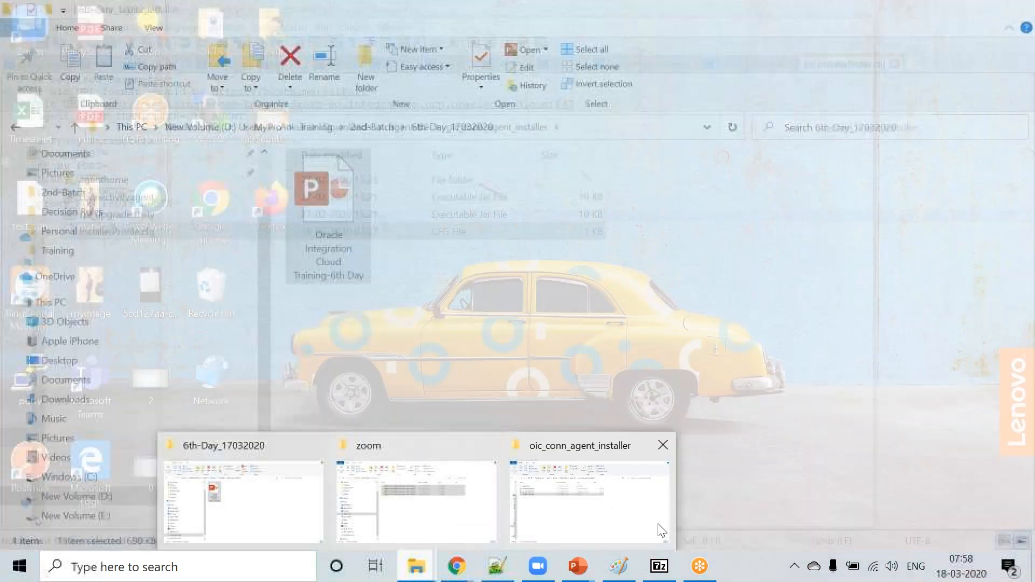
left_click(659, 526)
left_click(585, 128)
type("cmd")
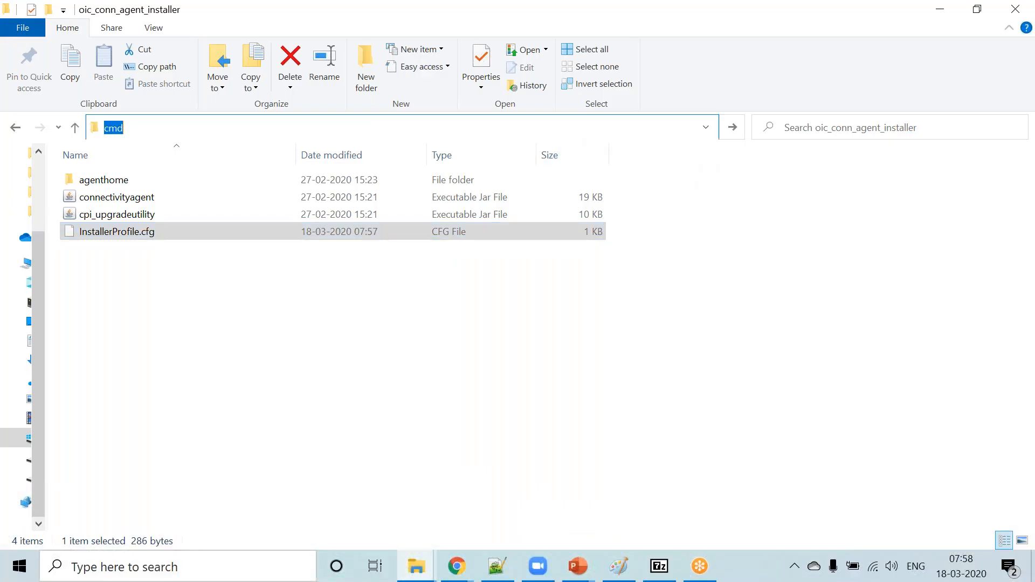
key("Return")
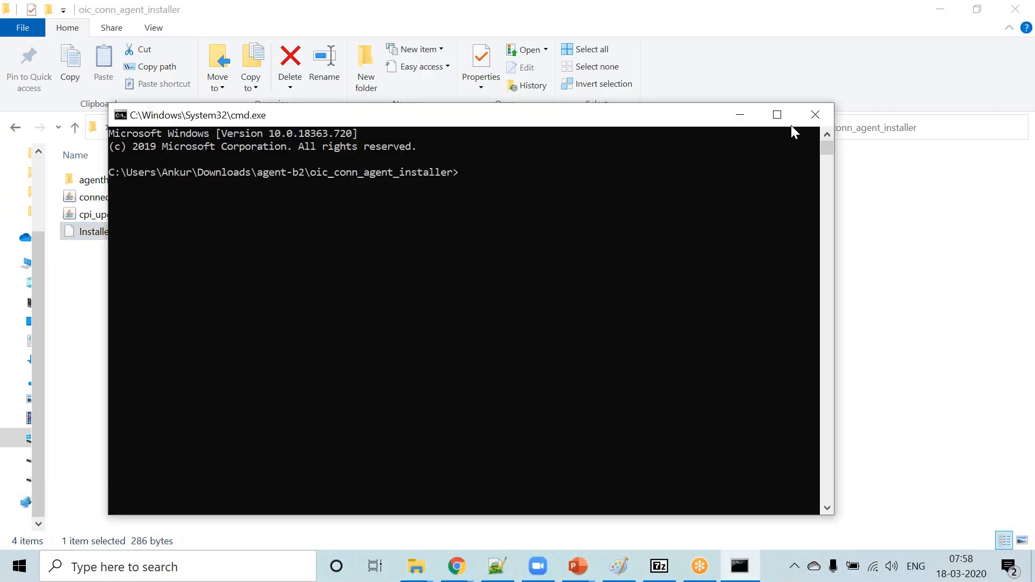
left_click(778, 115)
Check the installed Java version with java -version.
type("java -version")
key("Return")
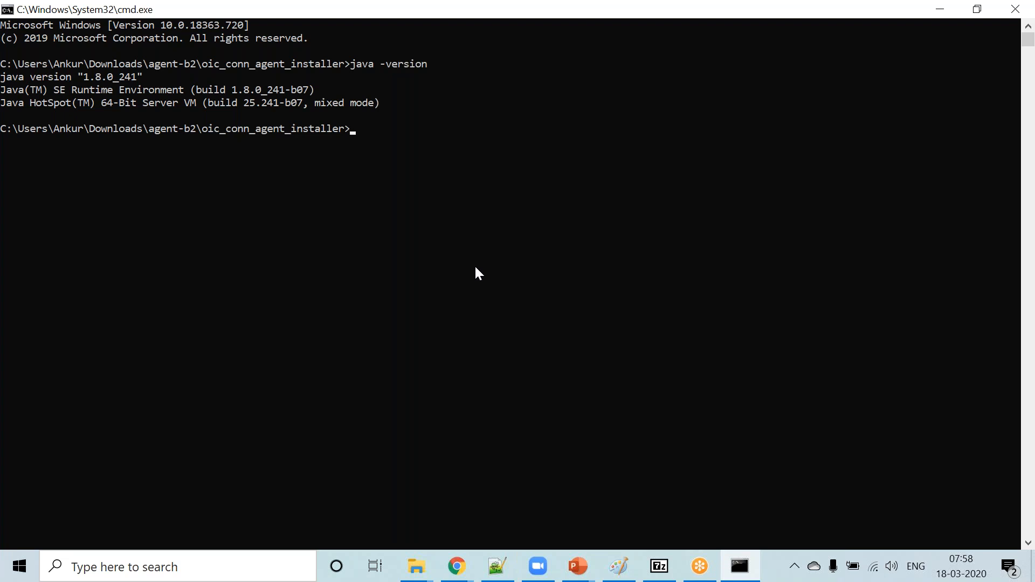
Start the connectivity agent installer with java -jar connectivityagent.jar.
type("java ")
type("-jar")
type(" conn")
key("Tab")
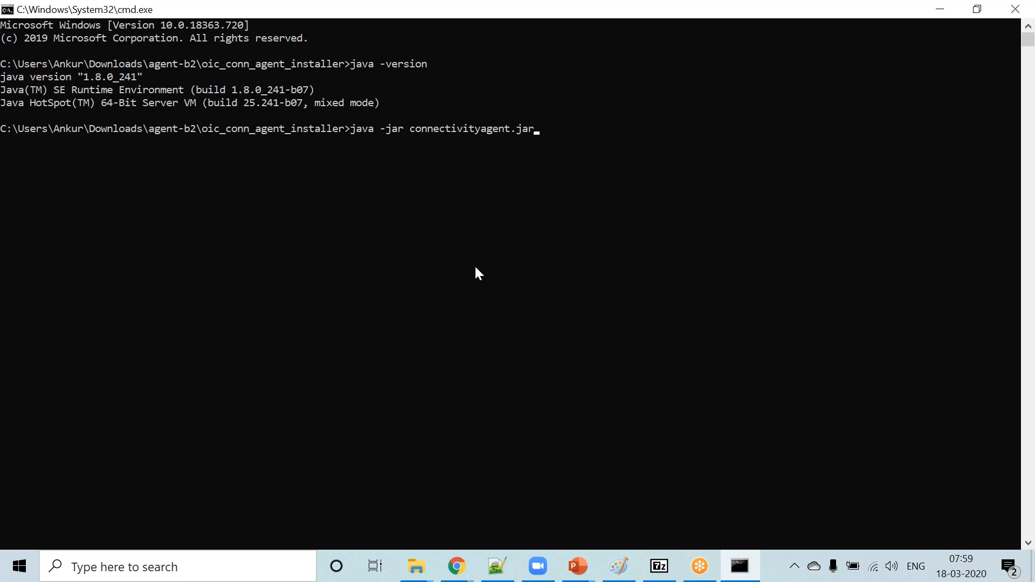
key("Return")
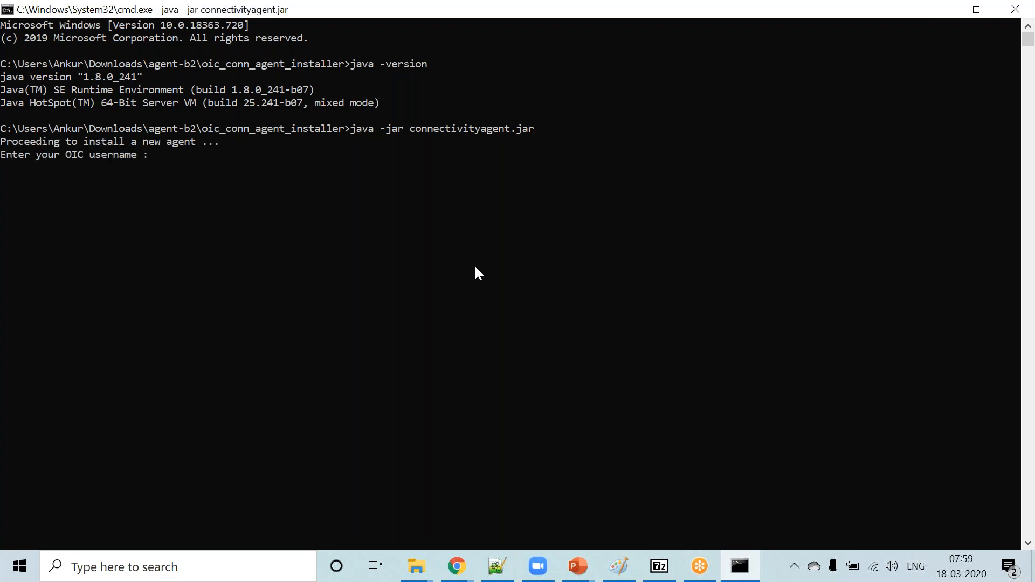
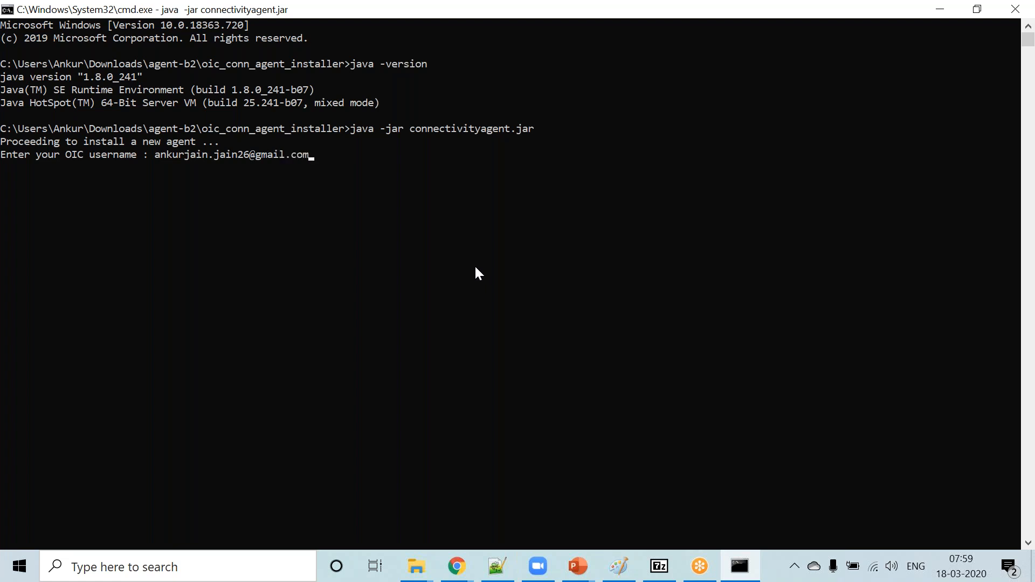
Enter the OIC username and account password at the installer's prompts to install and start the agent.
key("Return")
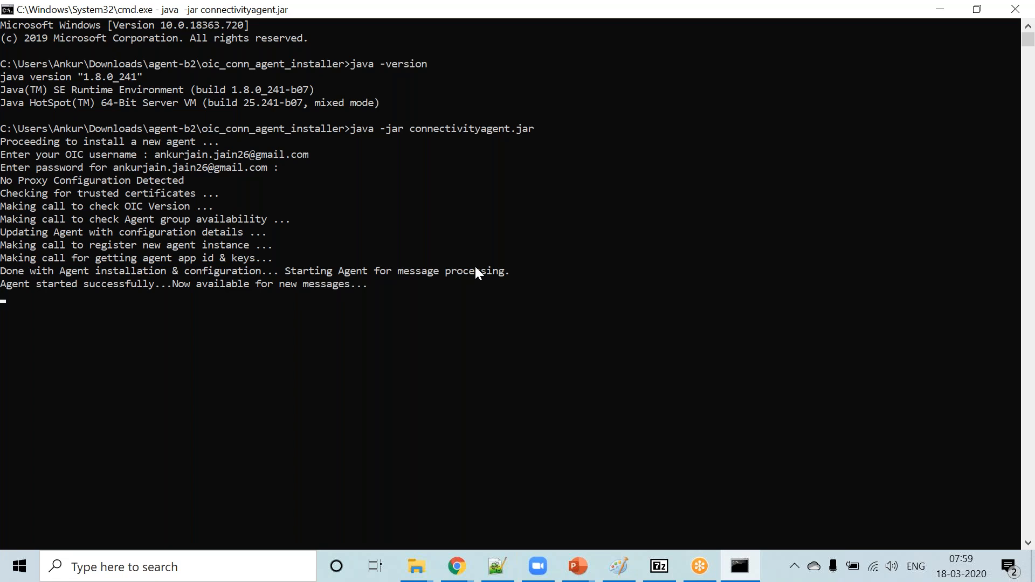
Switch to Oracle Integration in Chrome, close the OIC_Agent group's edit dialog, and refresh the agents list.
left_click(456, 566)
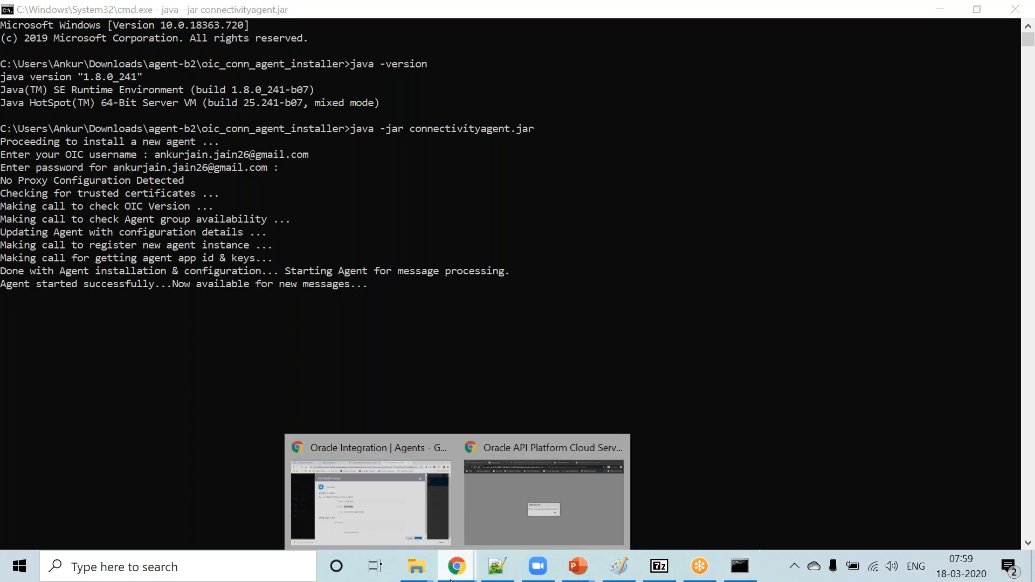
left_click(354, 510)
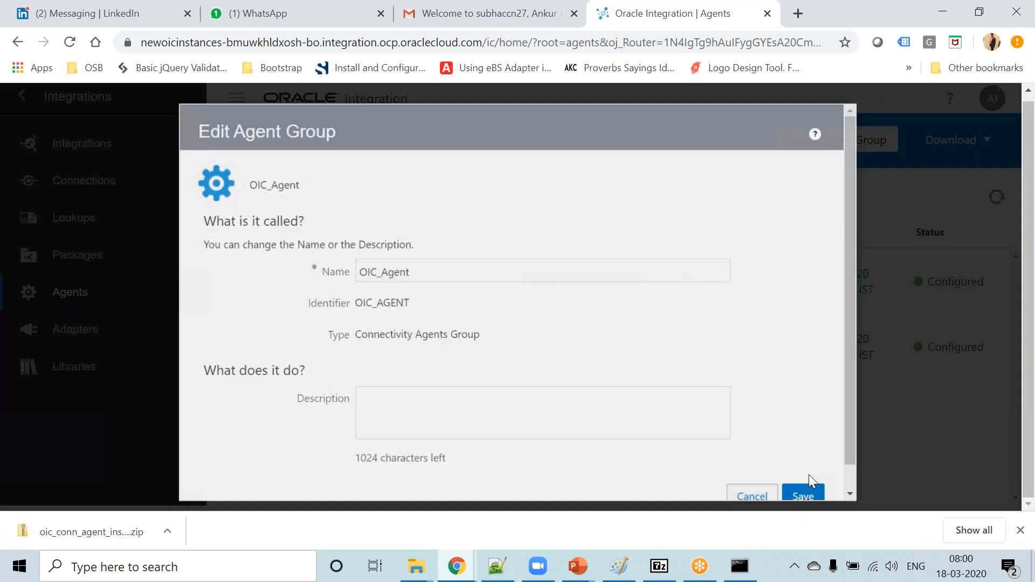
left_click(804, 492)
left_click(1010, 204)
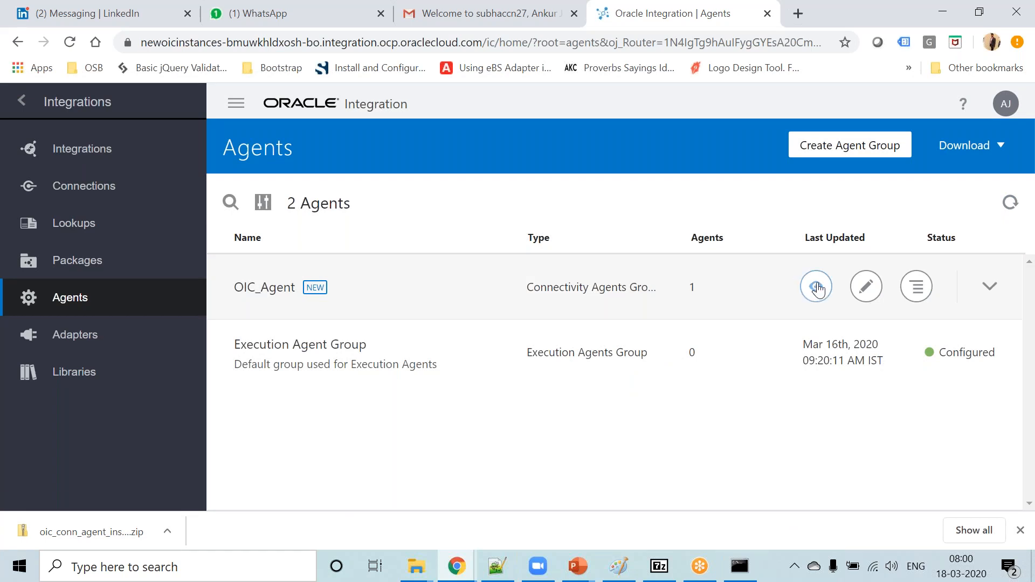
Expand the OIC_Agent group's details and examine its name, identifier and update date.
left_click(910, 292)
left_click(585, 453)
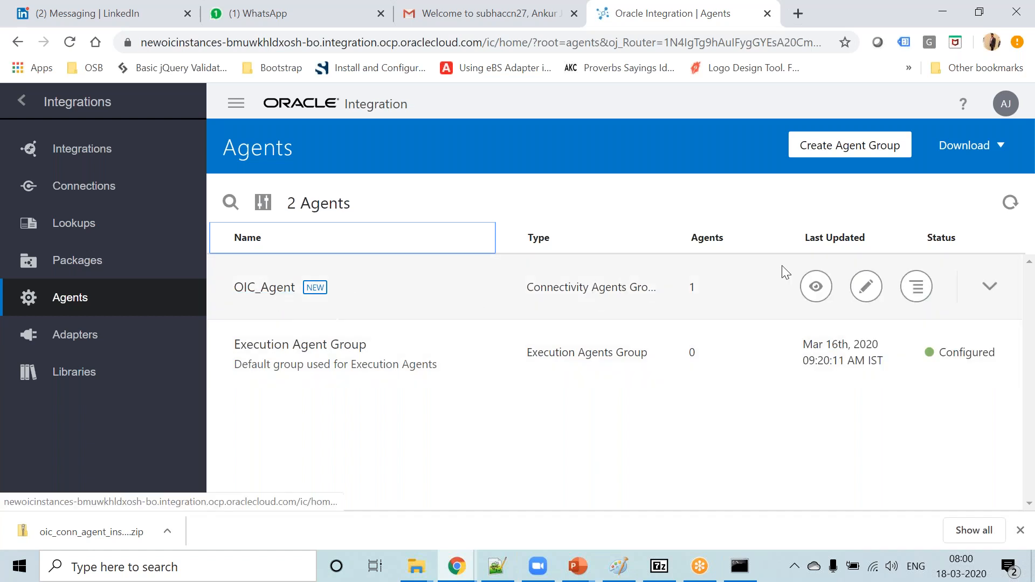
left_click(991, 289)
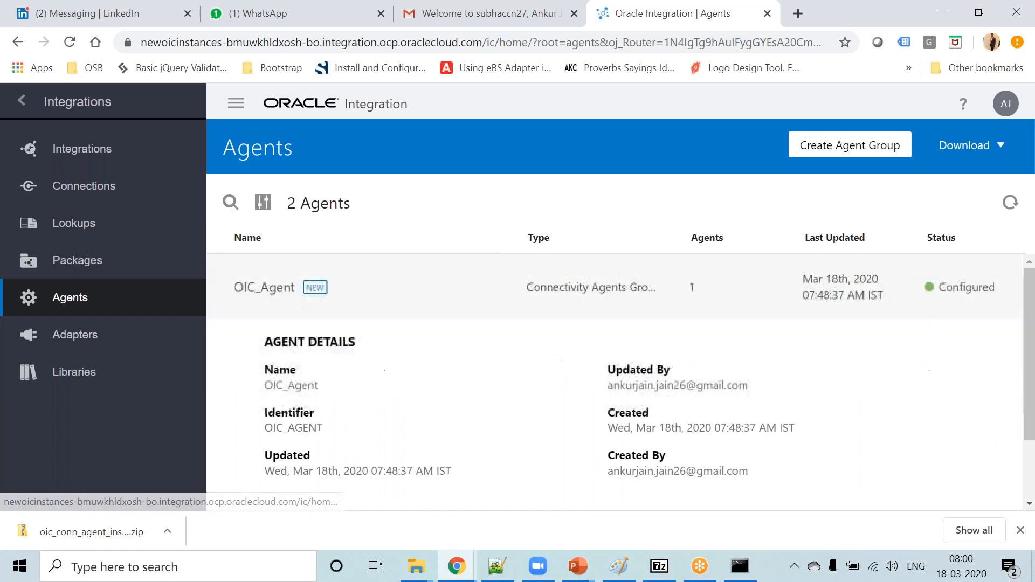
scroll(571, 422, "down", 1)
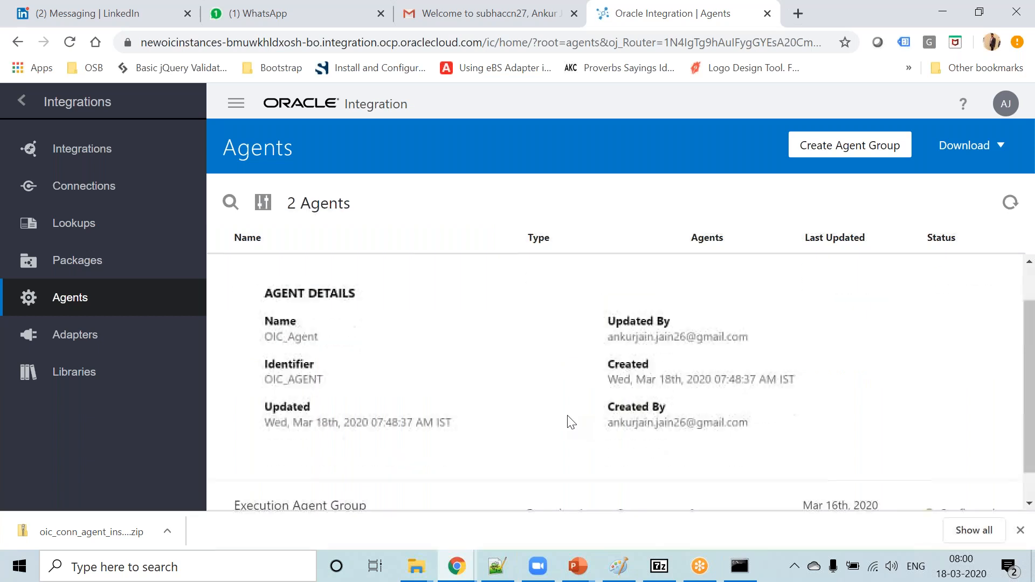
double_click(305, 341)
double_click(298, 381)
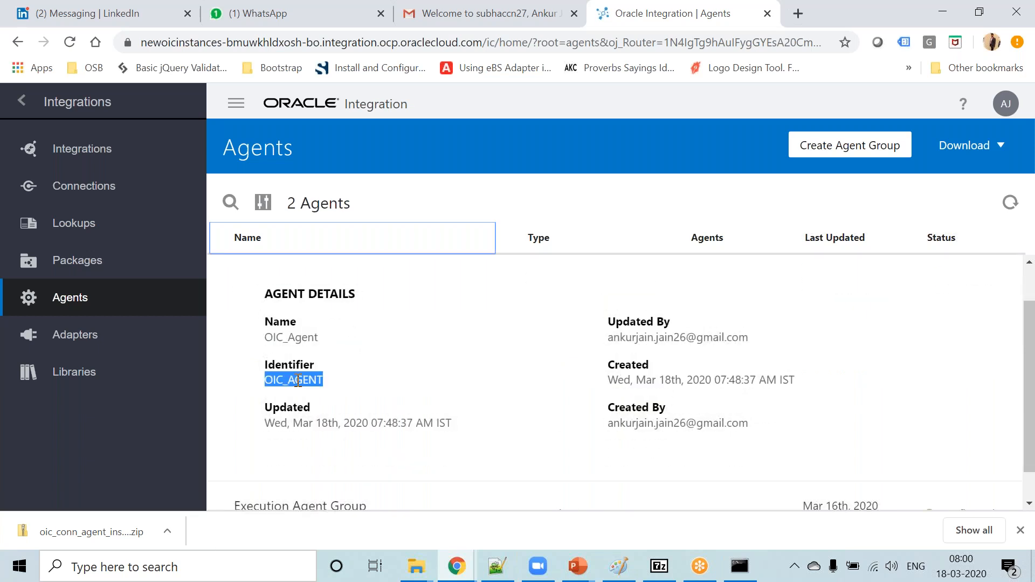
double_click(304, 423)
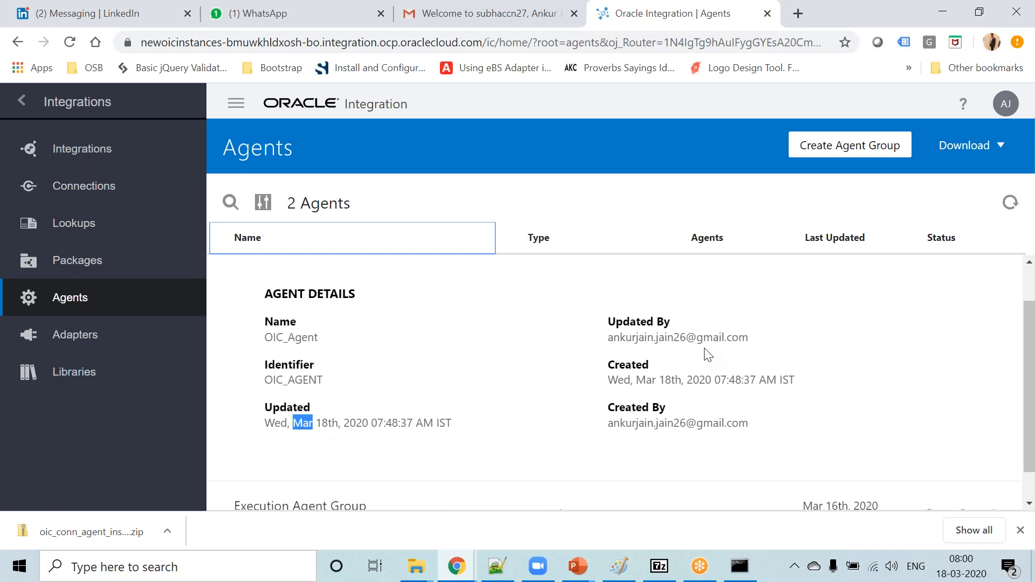
scroll(631, 441, "down", 1)
scroll(629, 437, "up", 2)
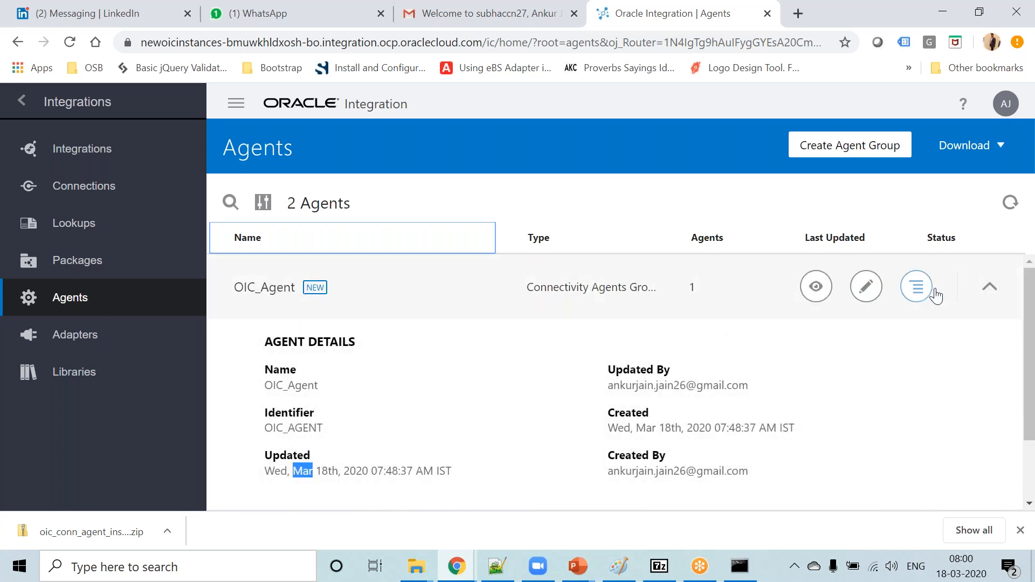
View the agents registered in the OIC_Agent group and close the list.
left_click(916, 291)
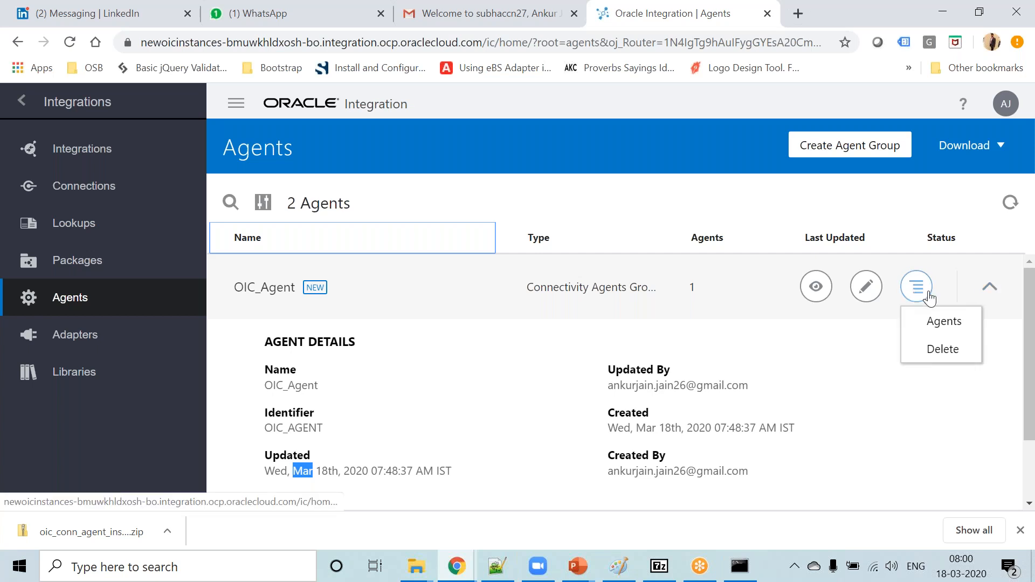
left_click(944, 322)
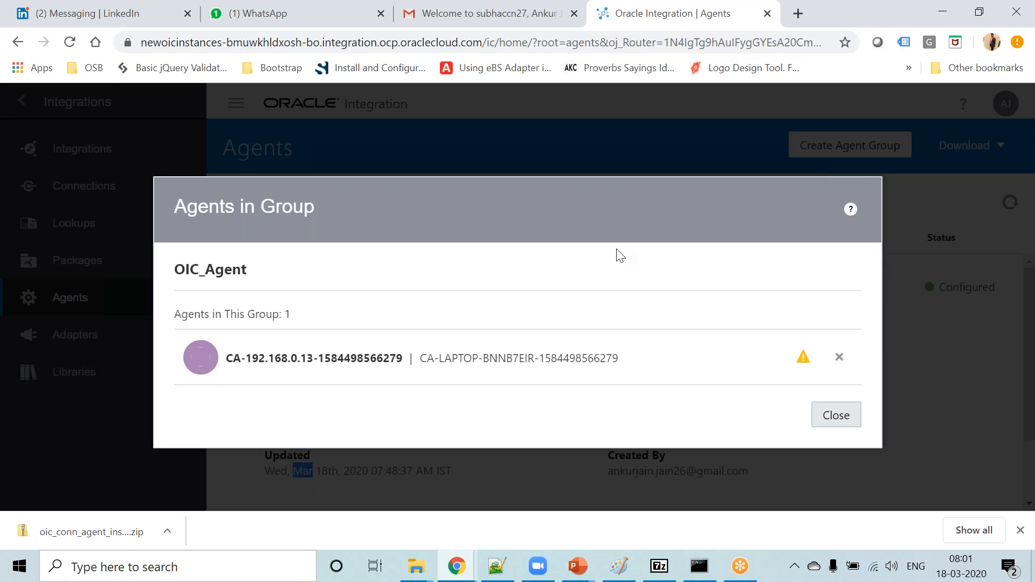
left_click(848, 424)
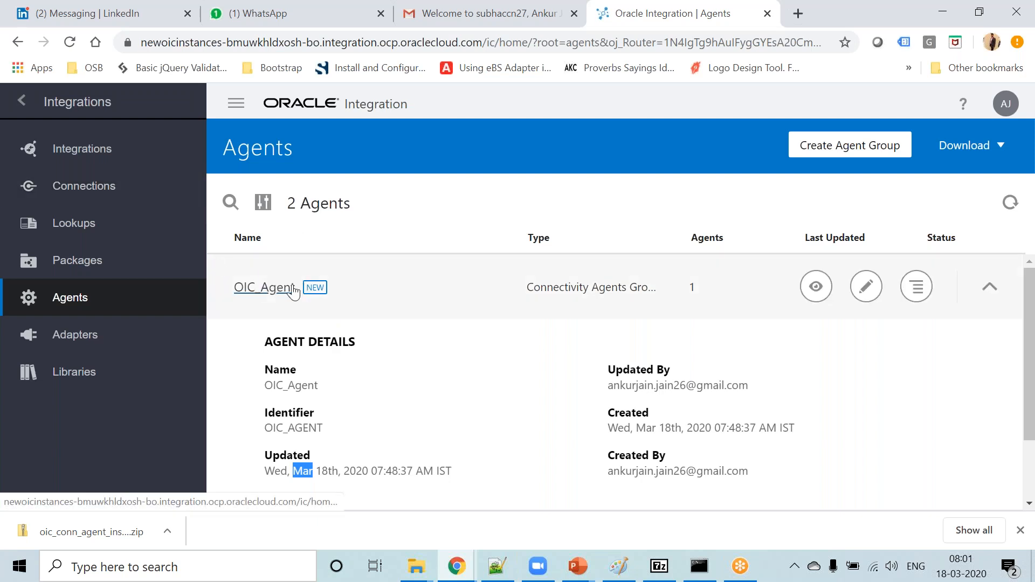
Open the agent monitoring page for integrations to examine the OIC_Agent group's status.
left_click(26, 102)
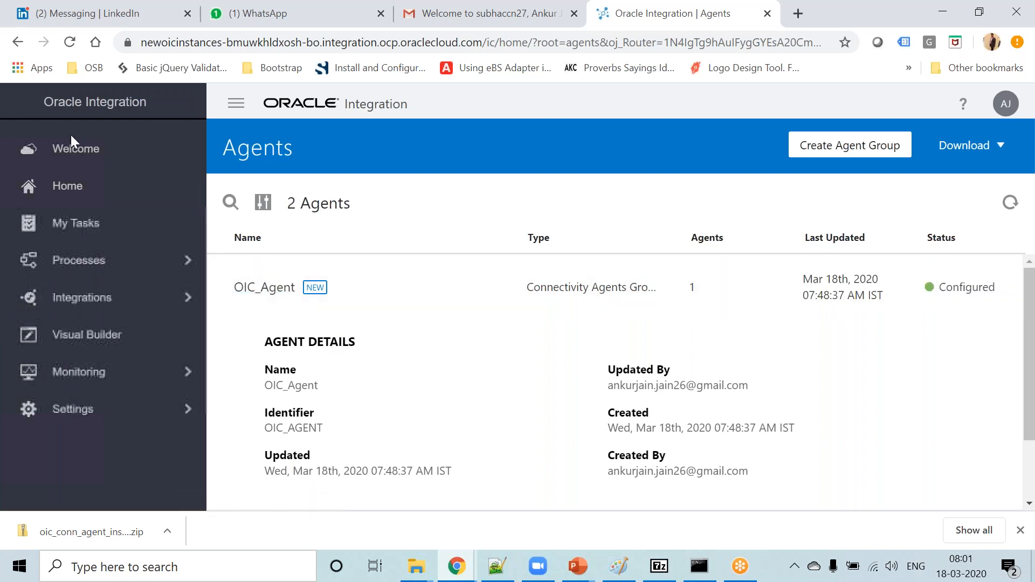
right_click(107, 377)
left_click(75, 372)
left_click(82, 157)
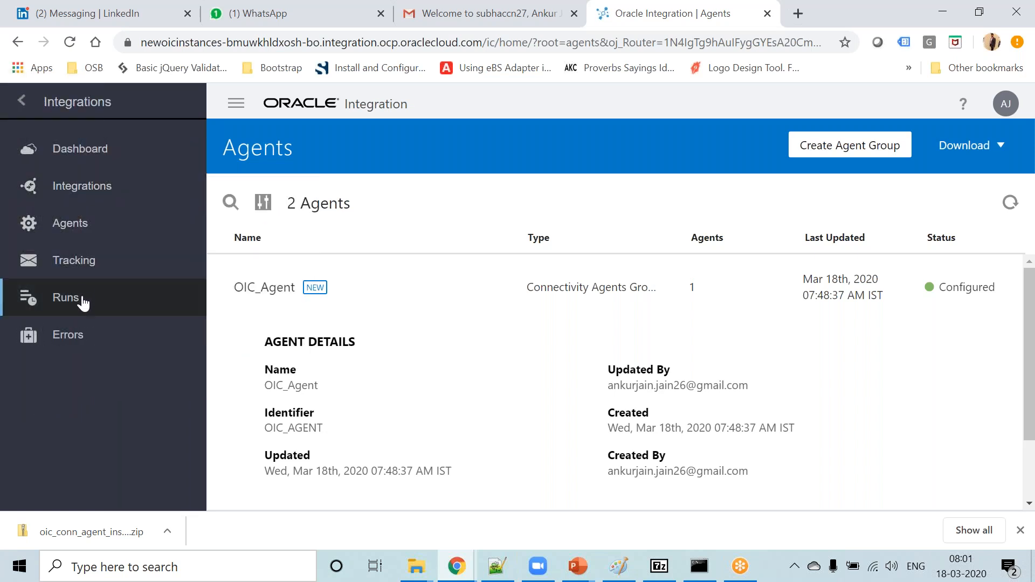
left_click(80, 233)
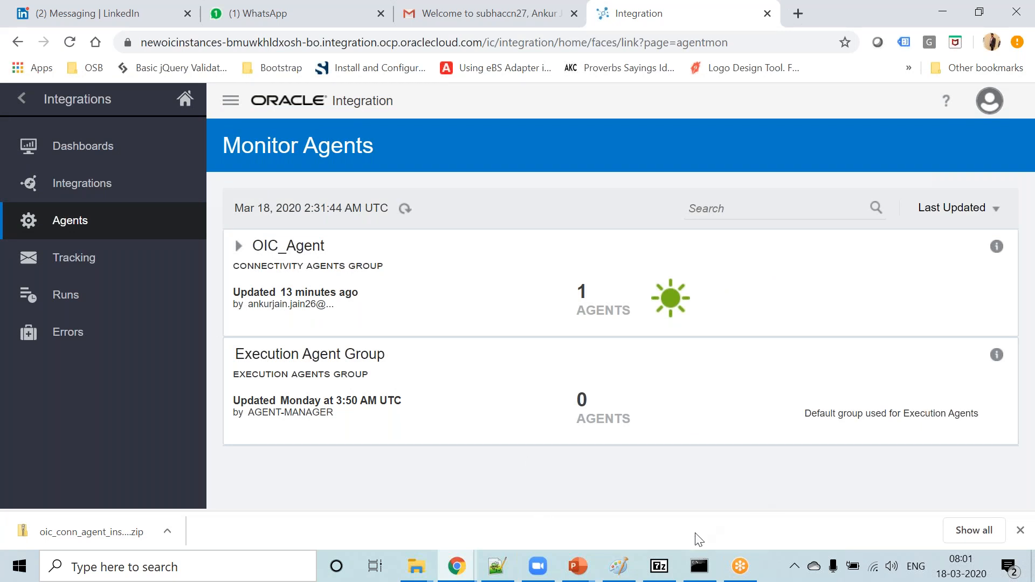
mouse_move(700, 573)
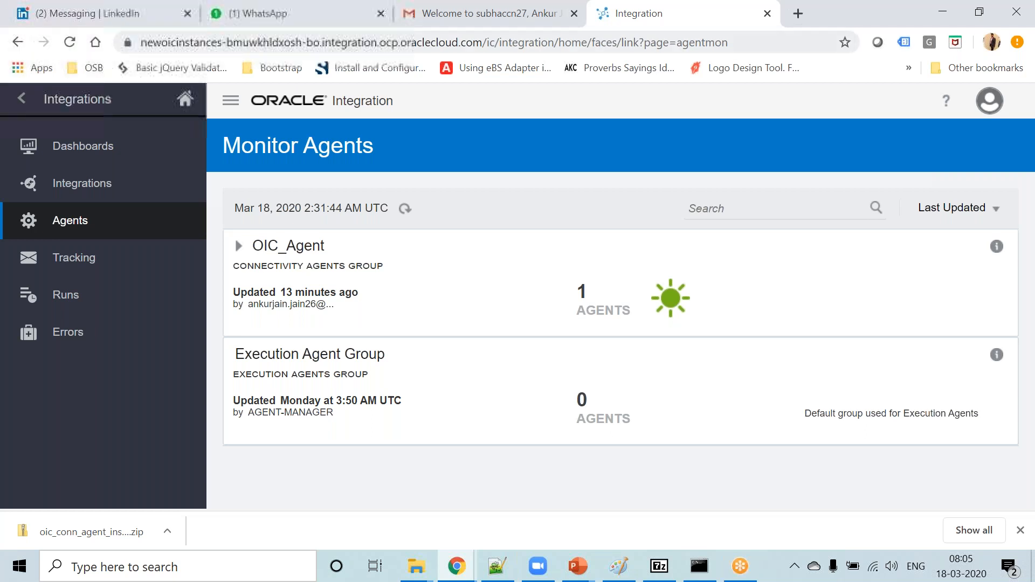
Close the Gmail and WhatsApp tabs in Chrome.
left_click(575, 13)
left_click(380, 13)
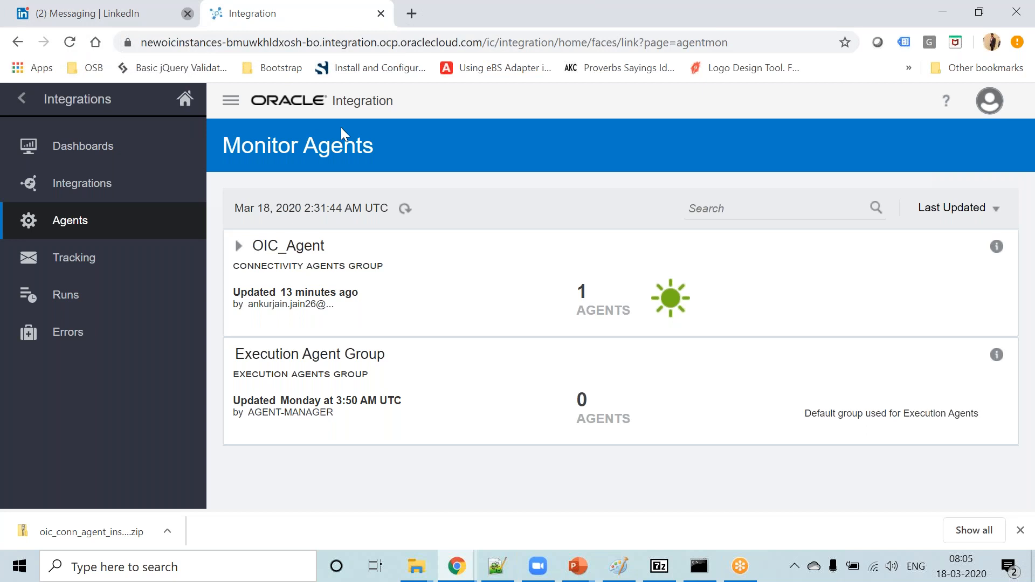
Close the LinkedIn messaging tab and dismiss the downloads bar in the browser.
left_click(188, 13)
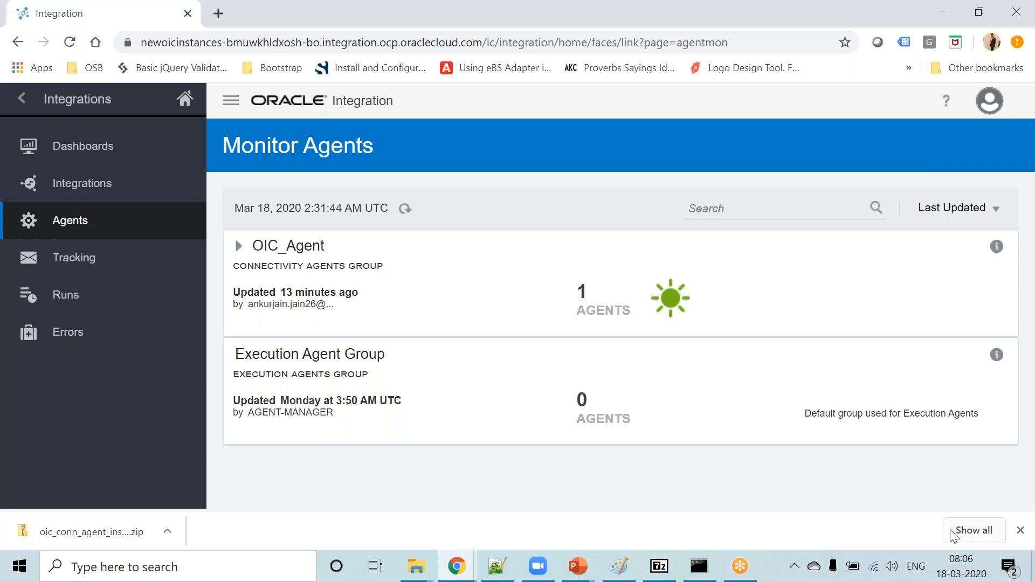
left_click(1021, 532)
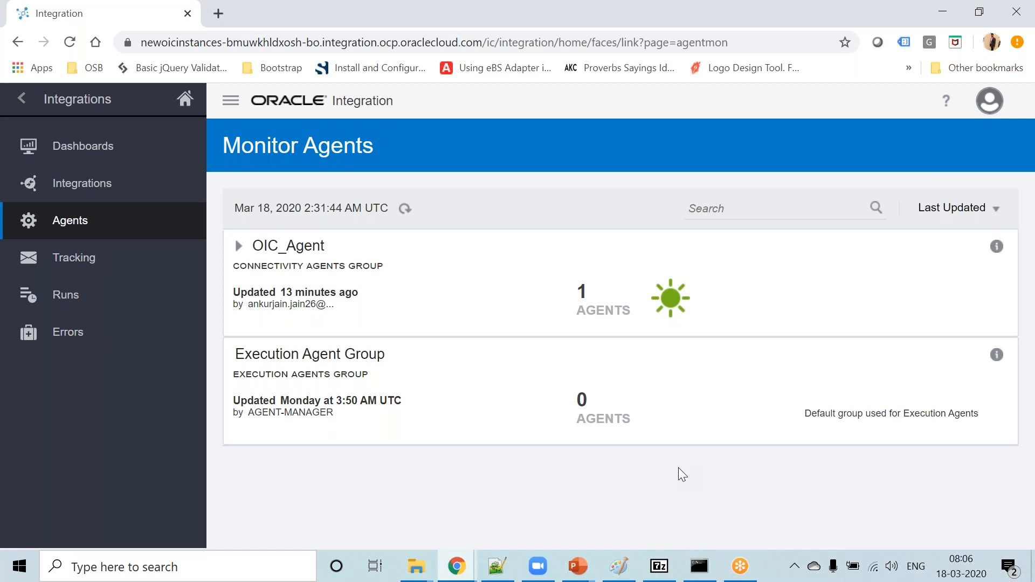
Switch to the Command Prompt window and stop the running connectivity agent.
left_click(699, 569)
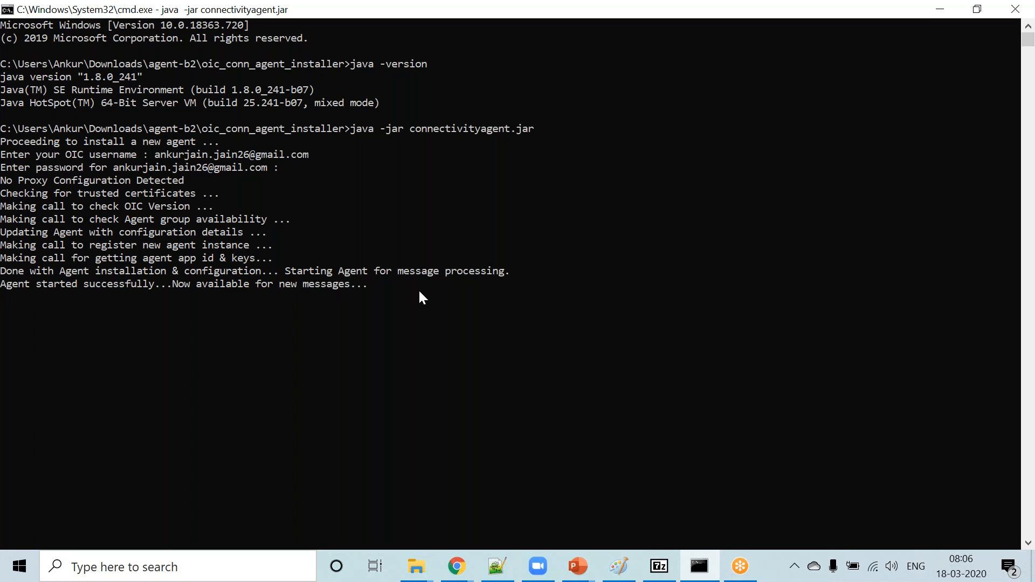
key("ctrl+c")
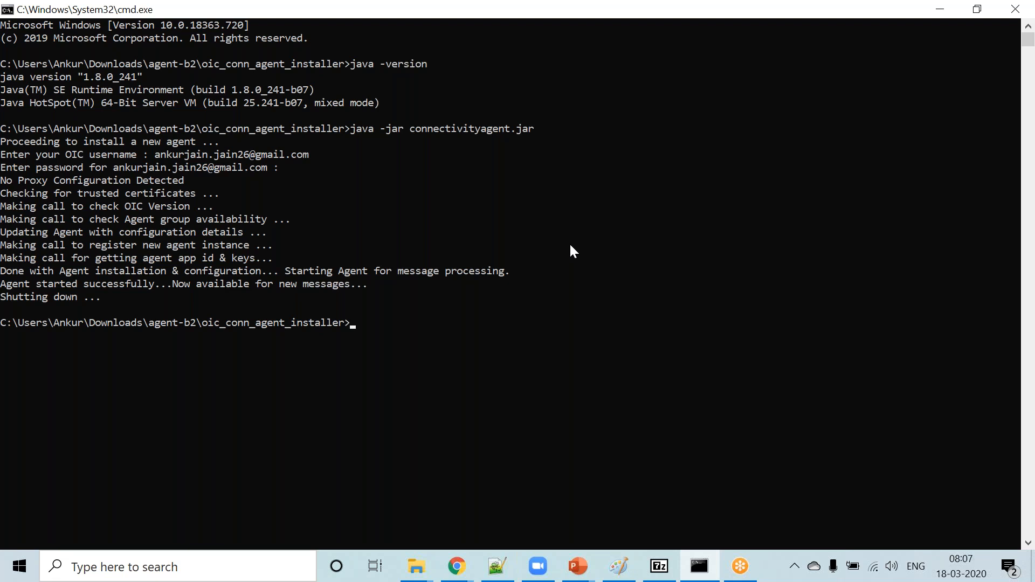
left_click(740, 566)
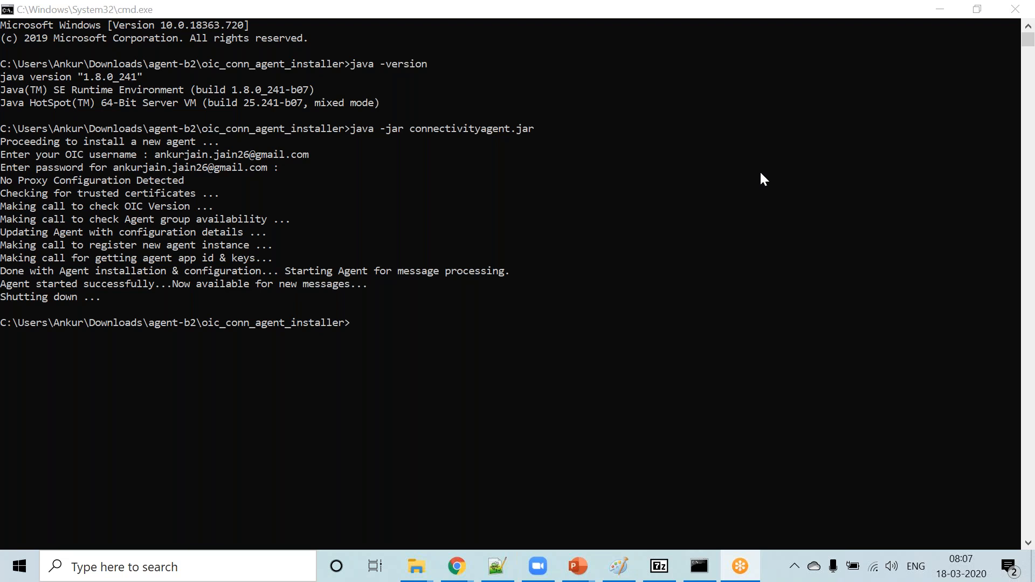
left_click(451, 313)
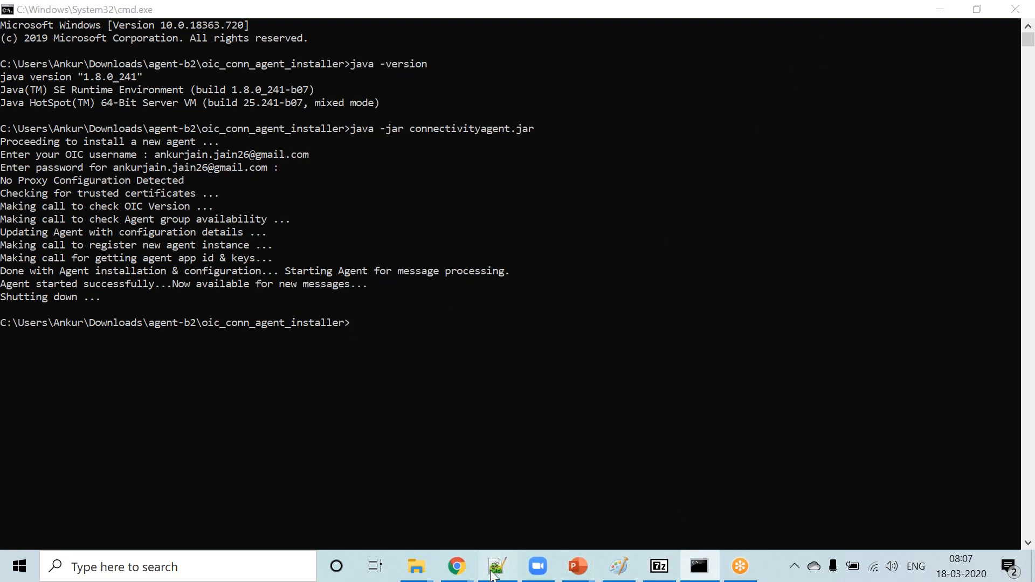
Reload InstallerProfile.cfg in Notepad++ and add empty oic_USER= and oic_PASSWORD= lines below the agent group identifier.
left_click(496, 566)
left_click(571, 355)
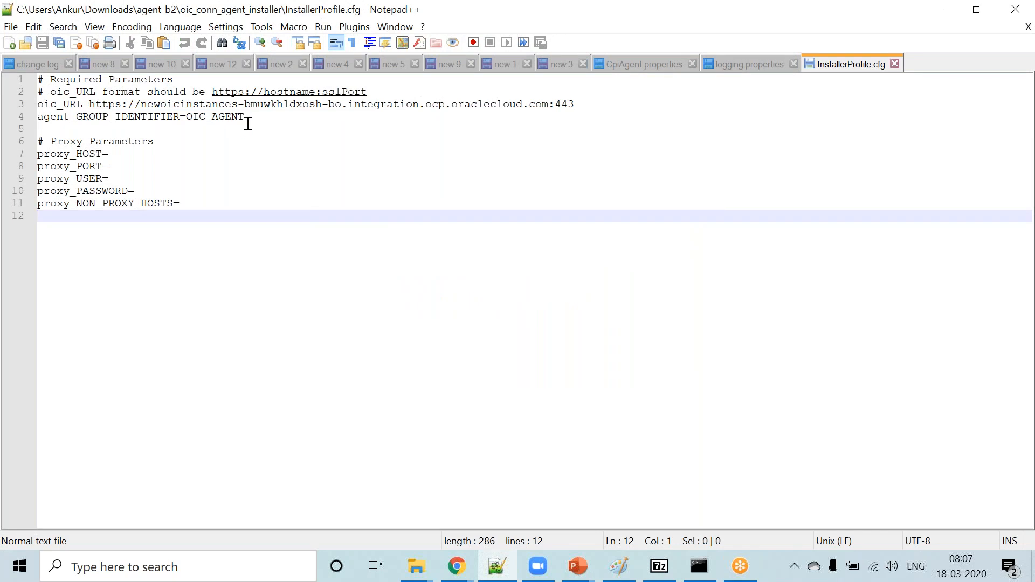
left_click(248, 123)
key("Return")
key("Return")
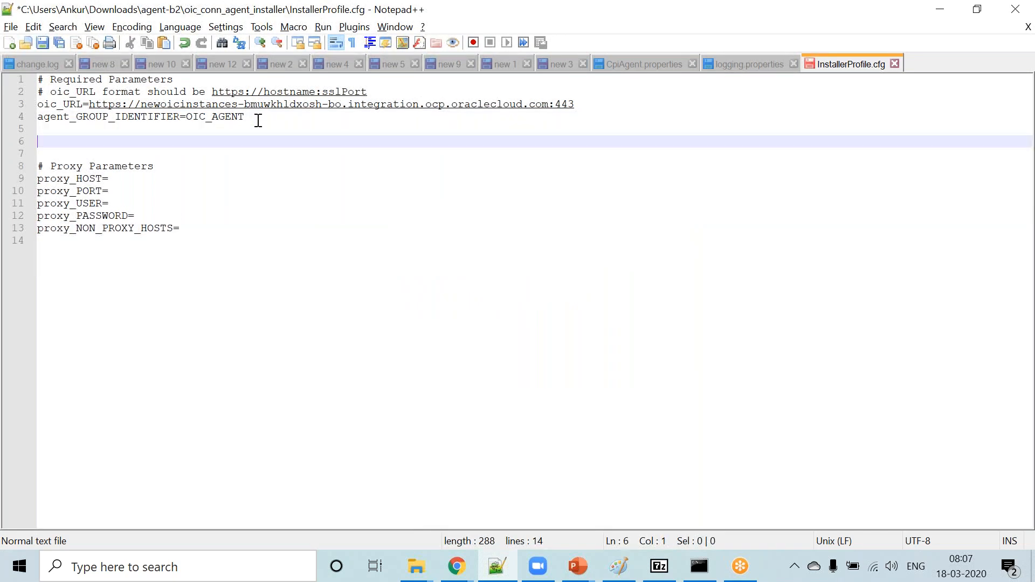
type("oic_USER=")
key("Return")
type("oic")
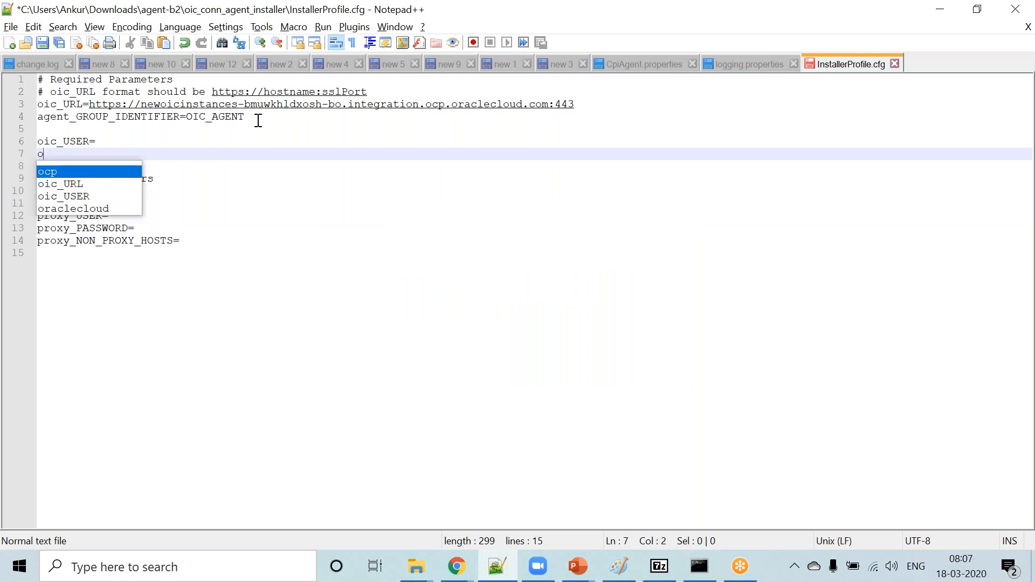
type("_PASS")
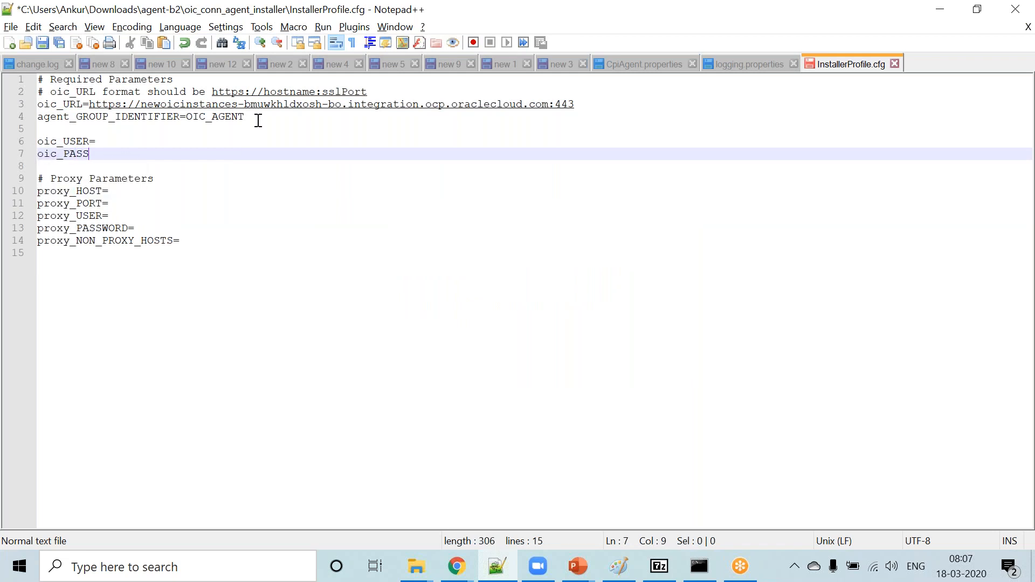
type("WORD=")
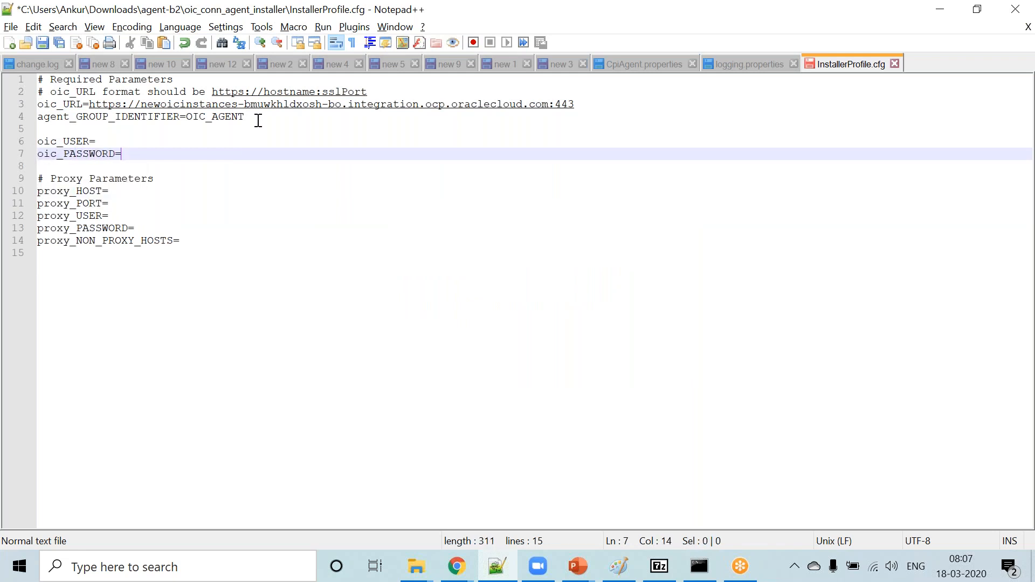
Set the oic_USER parameter to the account's e-mail address.
left_click(120, 138)
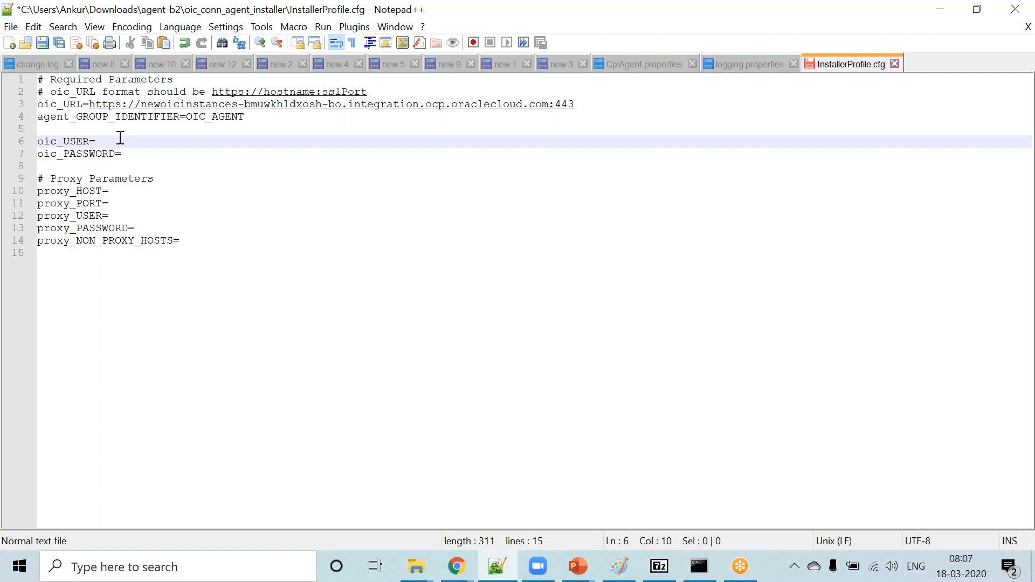
left_click(141, 156)
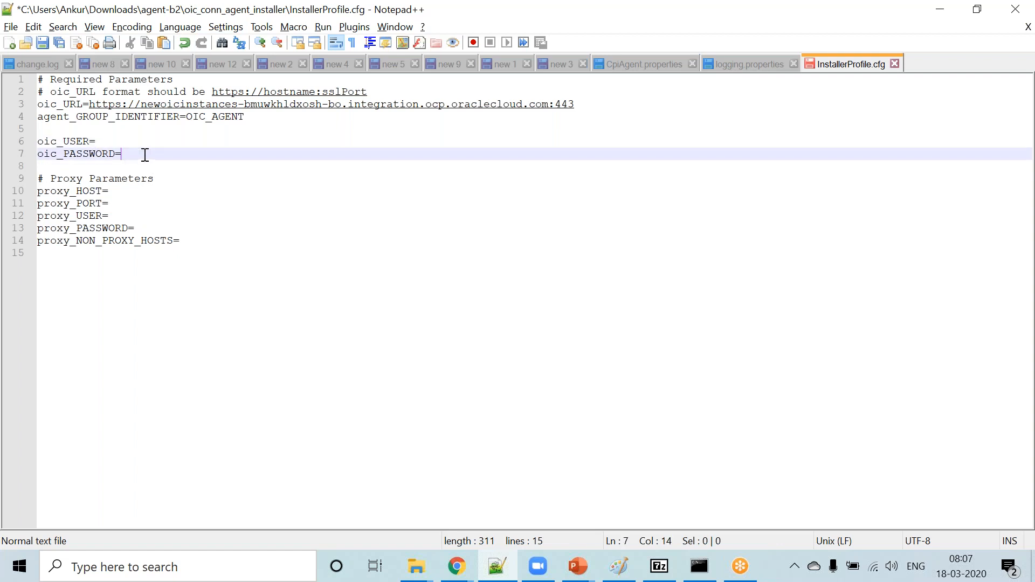
left_click(69, 142)
left_click(86, 154)
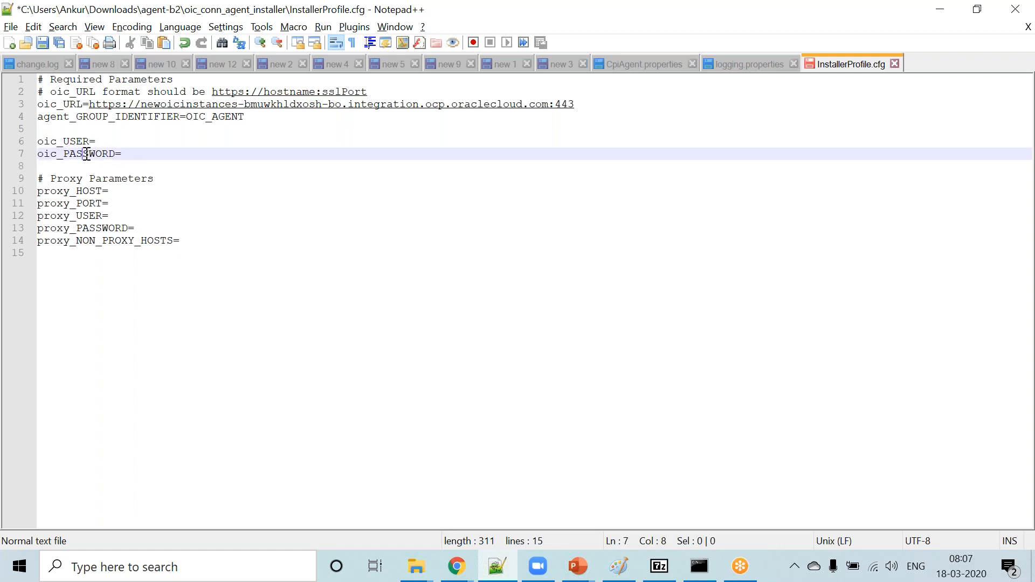
left_click(129, 142)
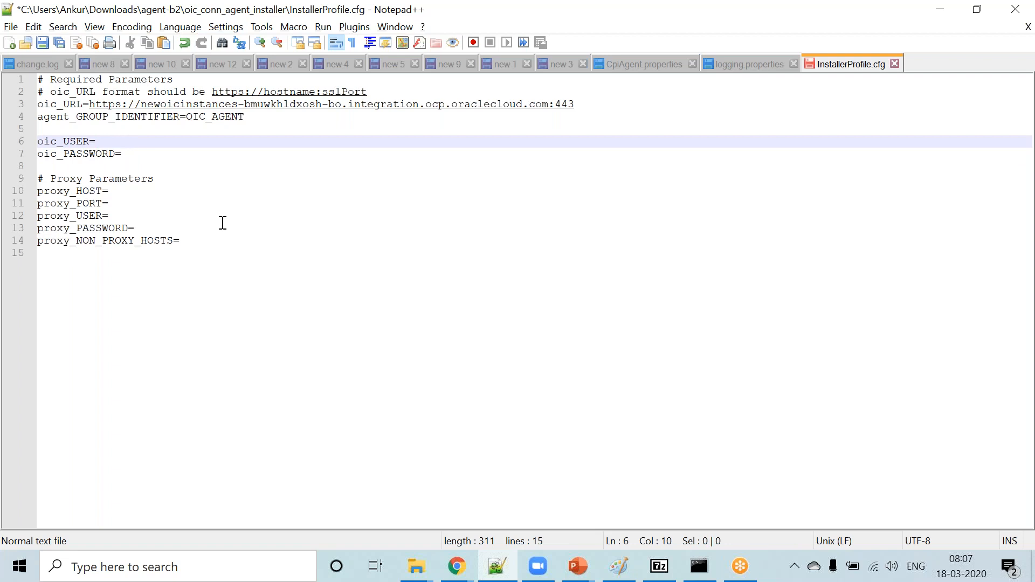
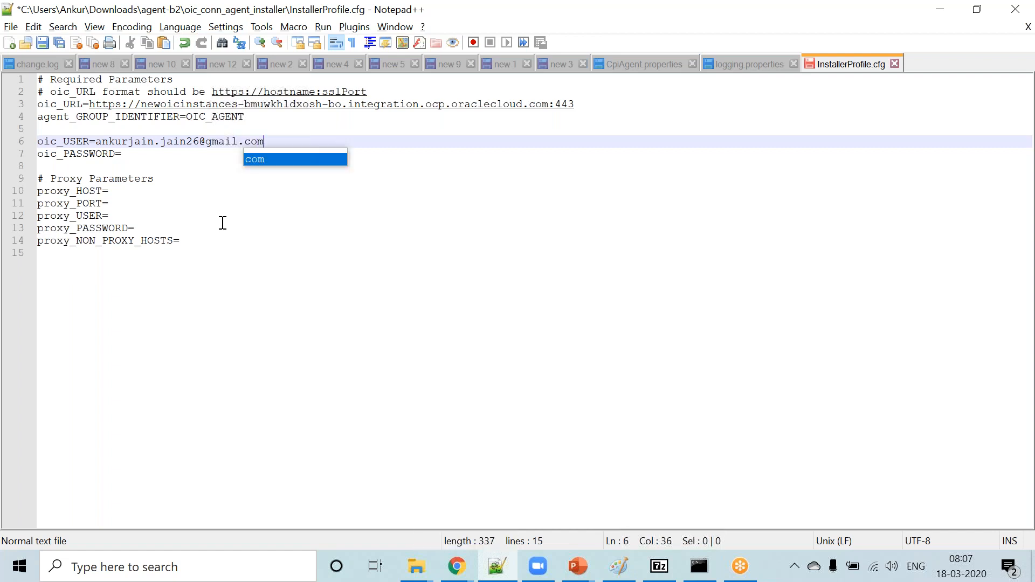
Enter a password for the oic_PASSWORD parameter and save InstallerProfile.cfg.
left_click(156, 164)
left_click(147, 155)
type("1111111")
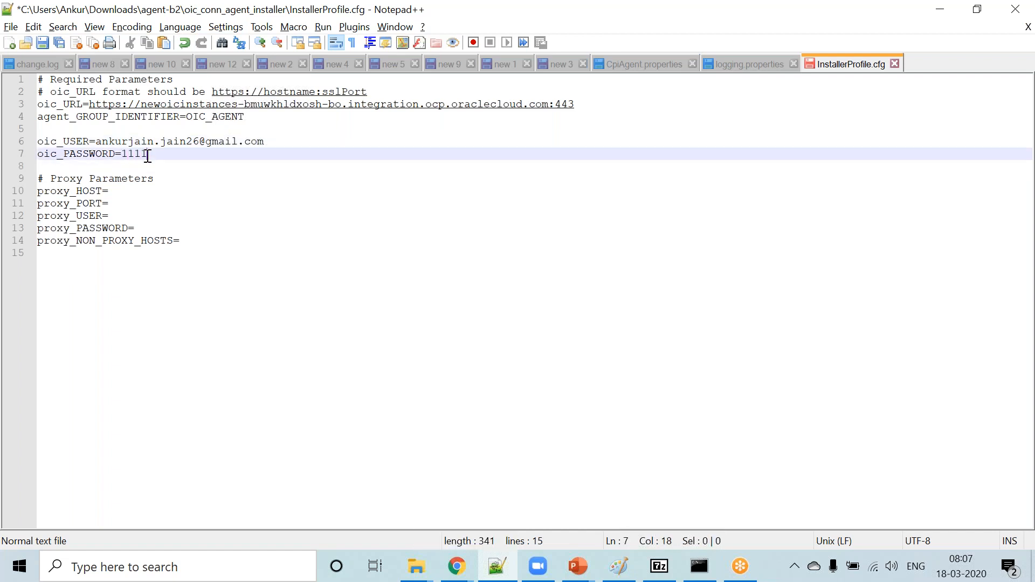
left_click(279, 231)
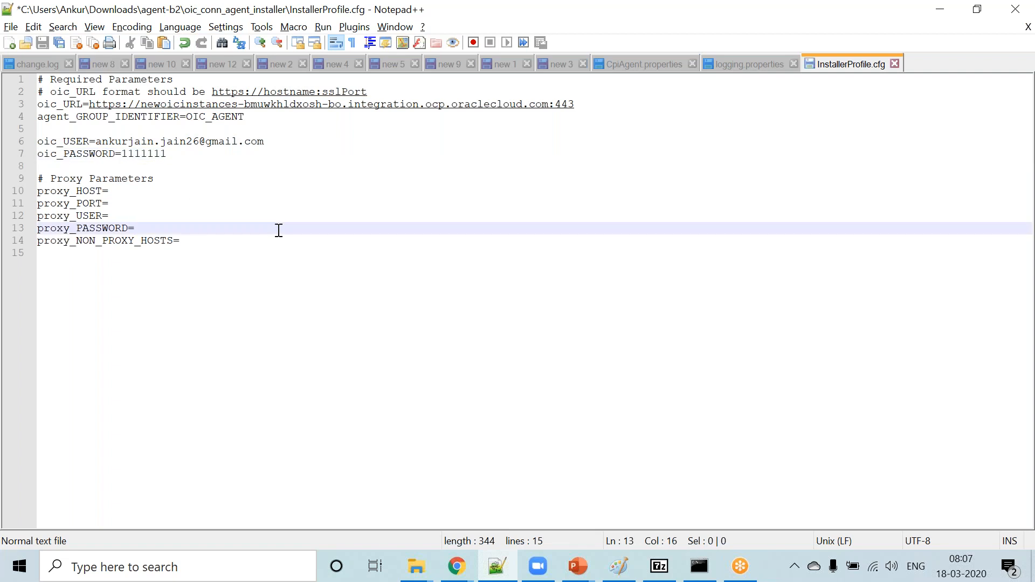
key("ctrl+s")
In the Command Prompt, start the agent in the background with "start /B java -jar connectivityagent.jar".
left_click(696, 566)
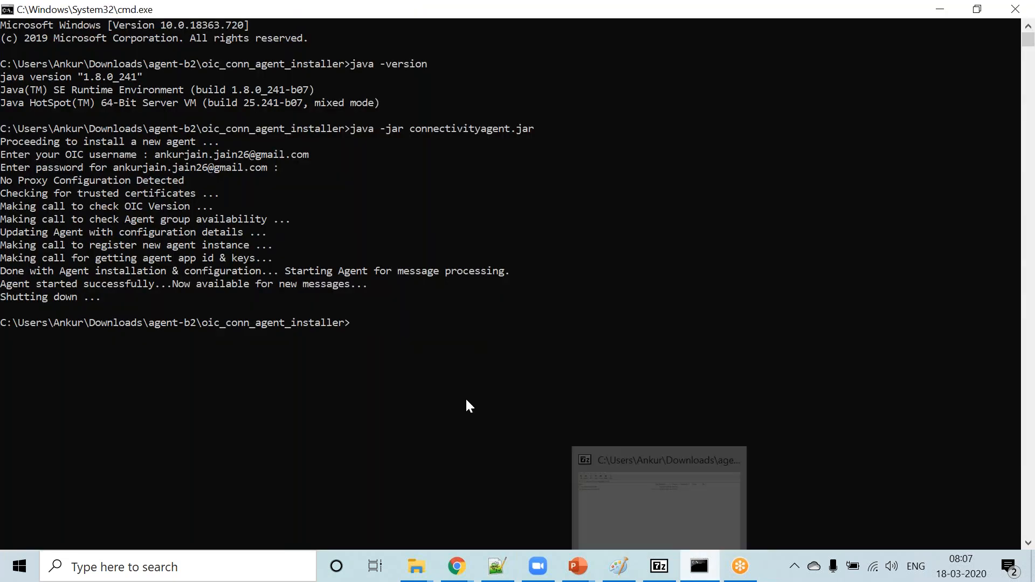
left_click(391, 322)
left_click(507, 247)
key("Escape")
type("start")
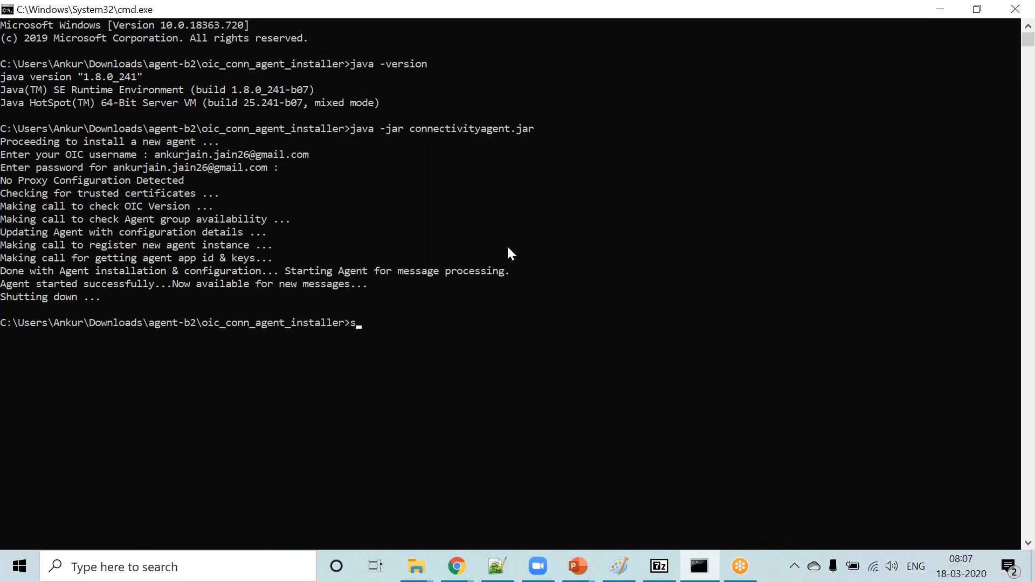
type(" /B java -jar c")
key("Tab")
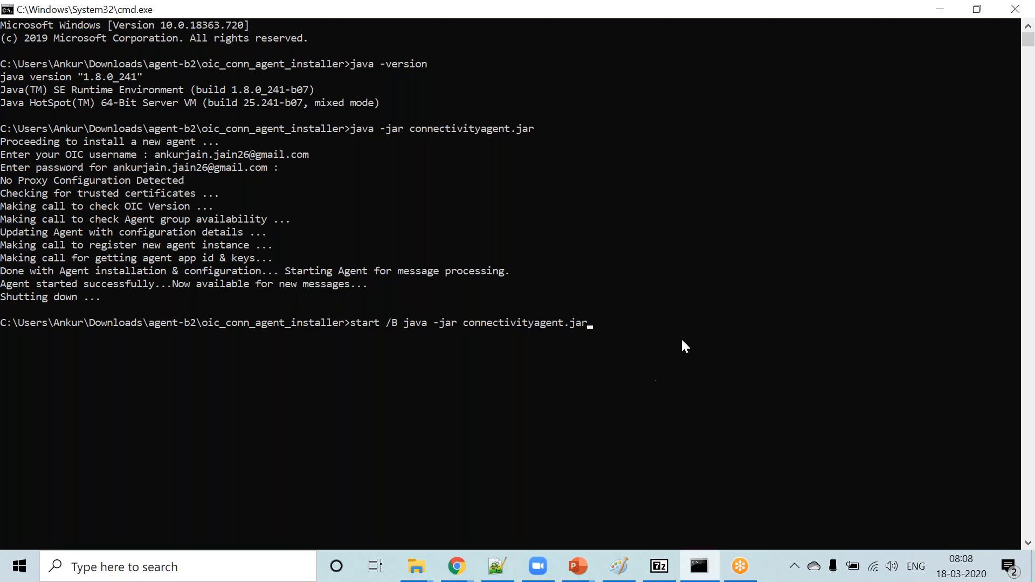
key("Return")
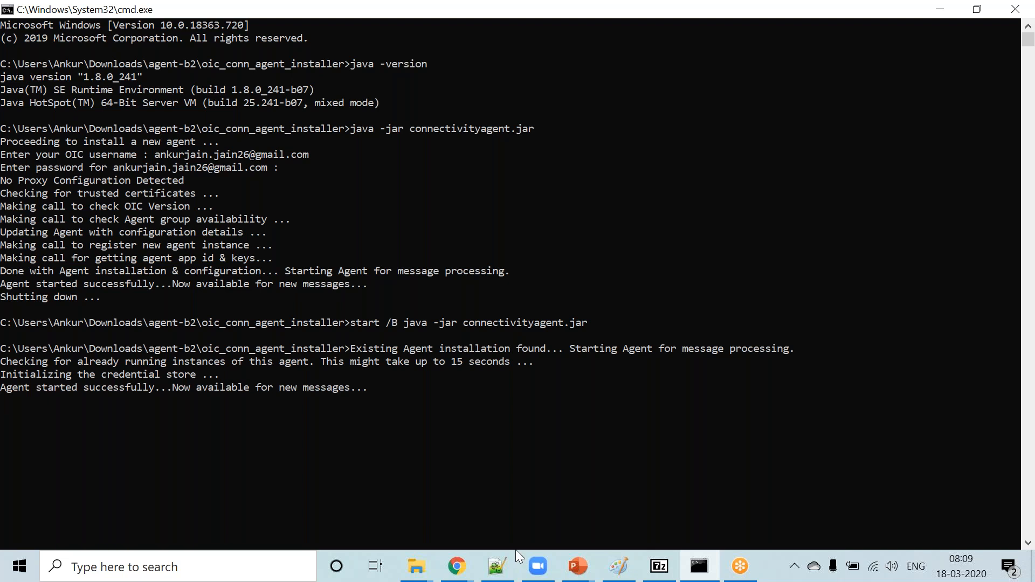
Reload InstallerProfile.cfg in Notepad++ and examine the oic_USER and oic_PASSWORD entries.
left_click(492, 574)
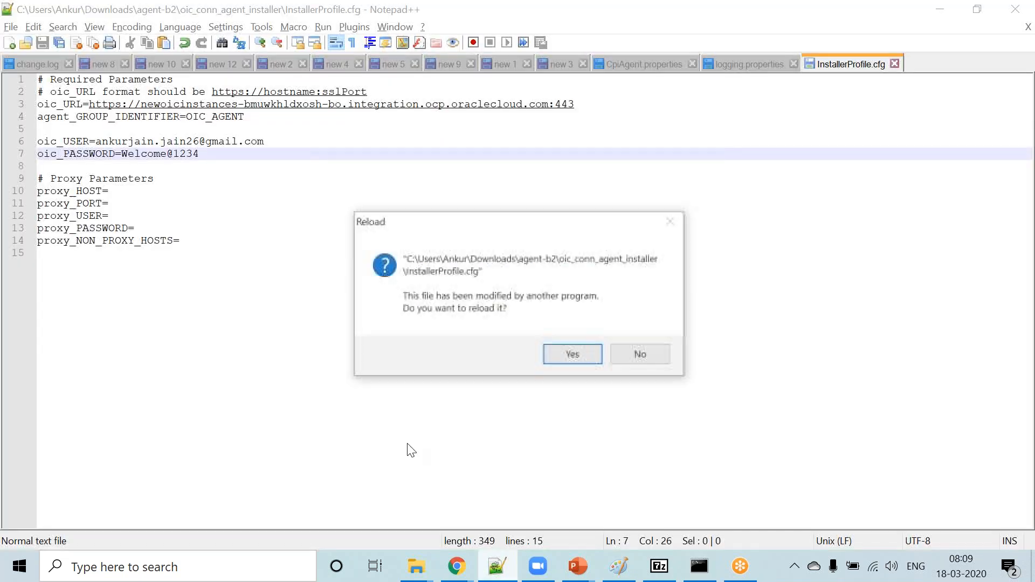
key("Return")
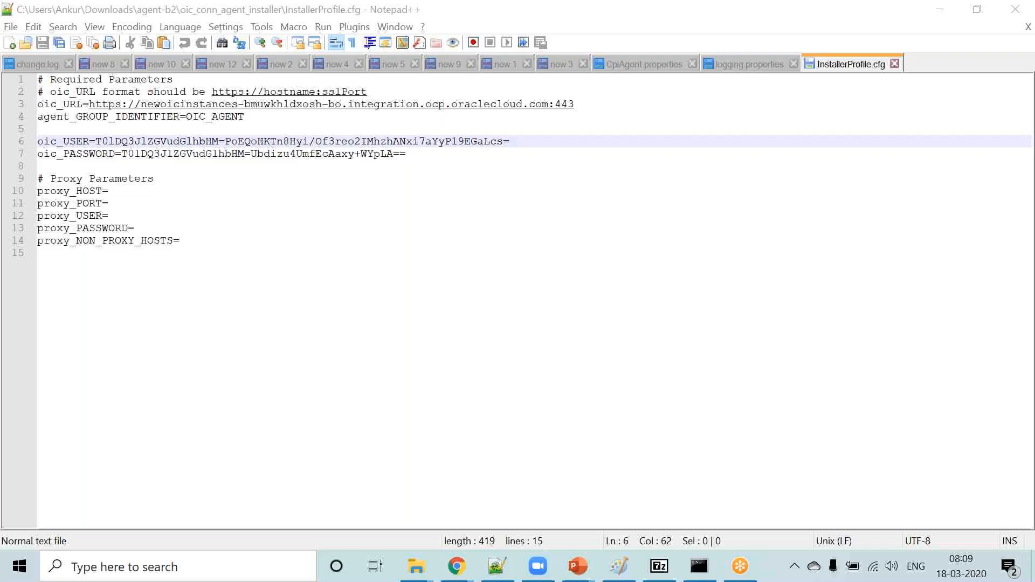
left_click(152, 142)
double_click(153, 142)
left_click(227, 153)
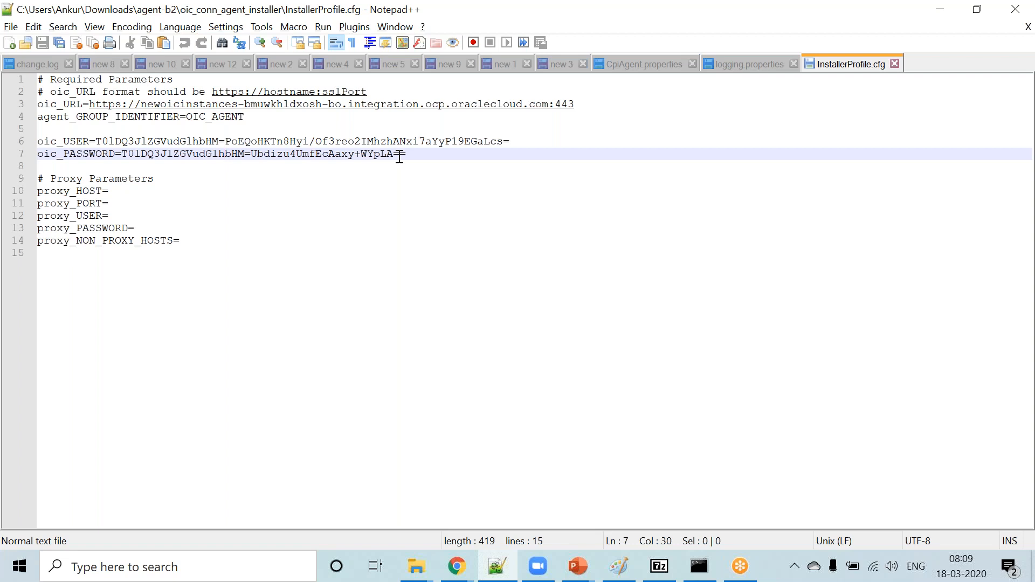
Check the agent's startup output in the Command Prompt and return to InstallerProfile.cfg in Notepad++.
left_click(713, 567)
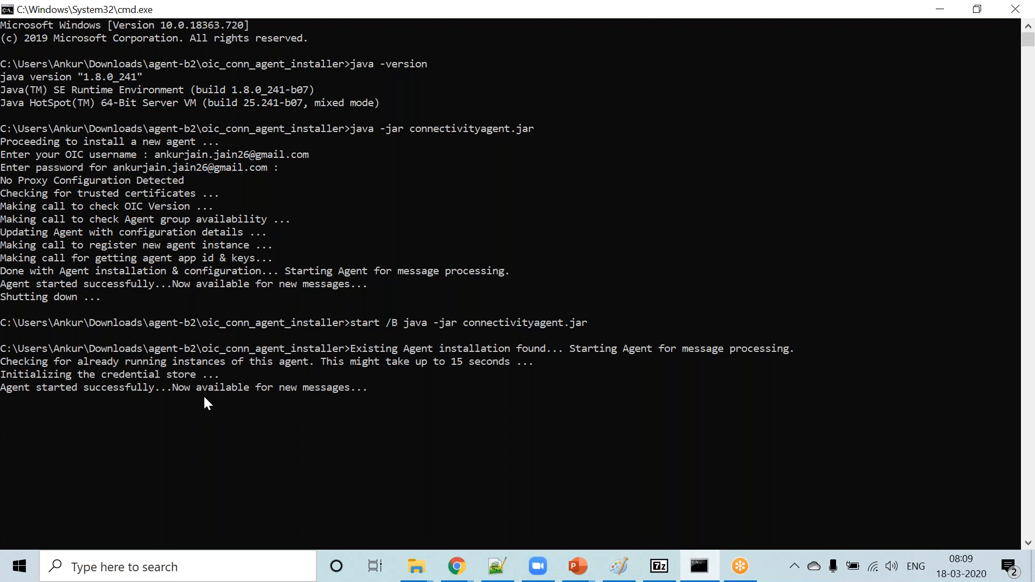
key("alt+Tab")
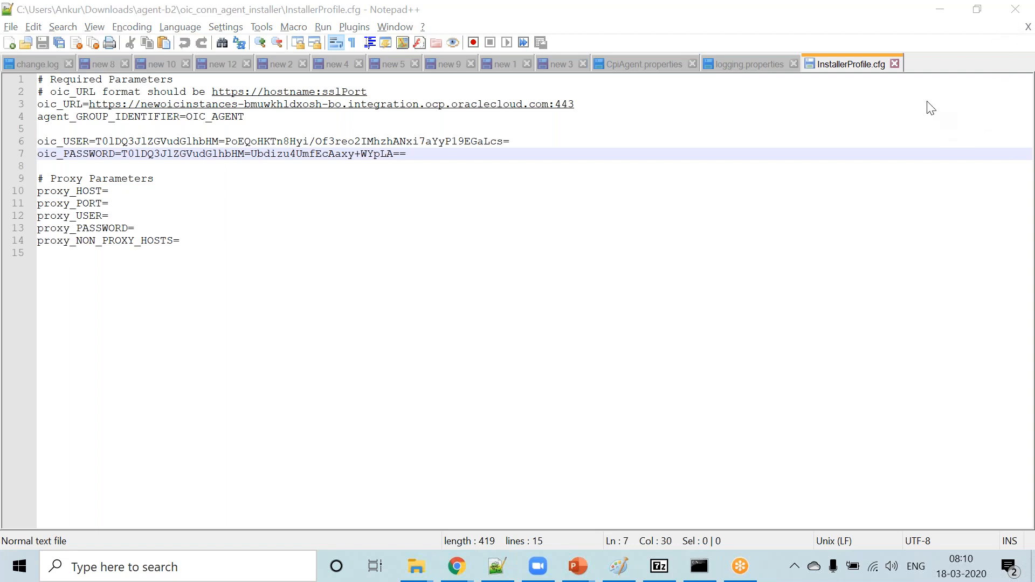
left_click(677, 326)
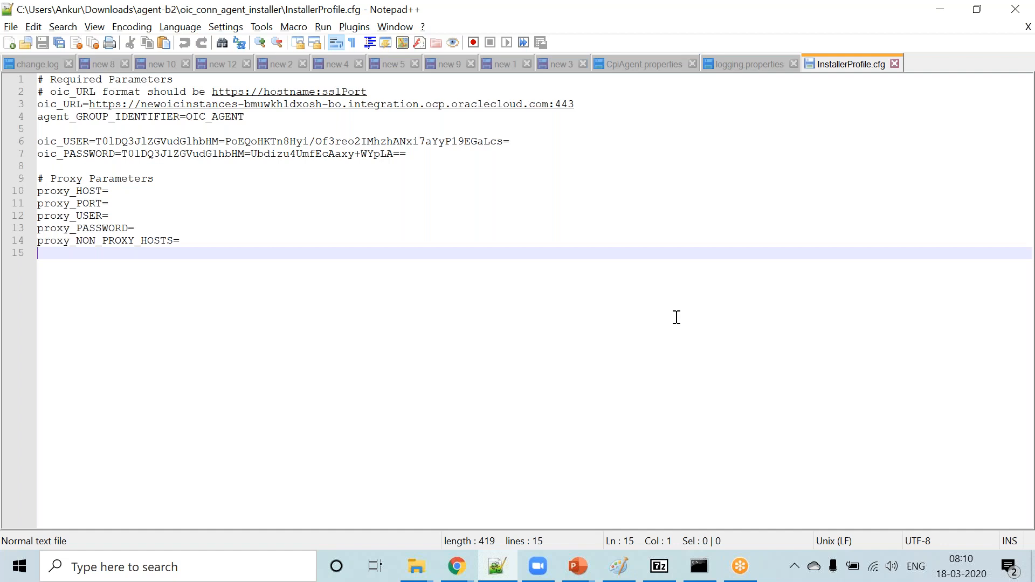